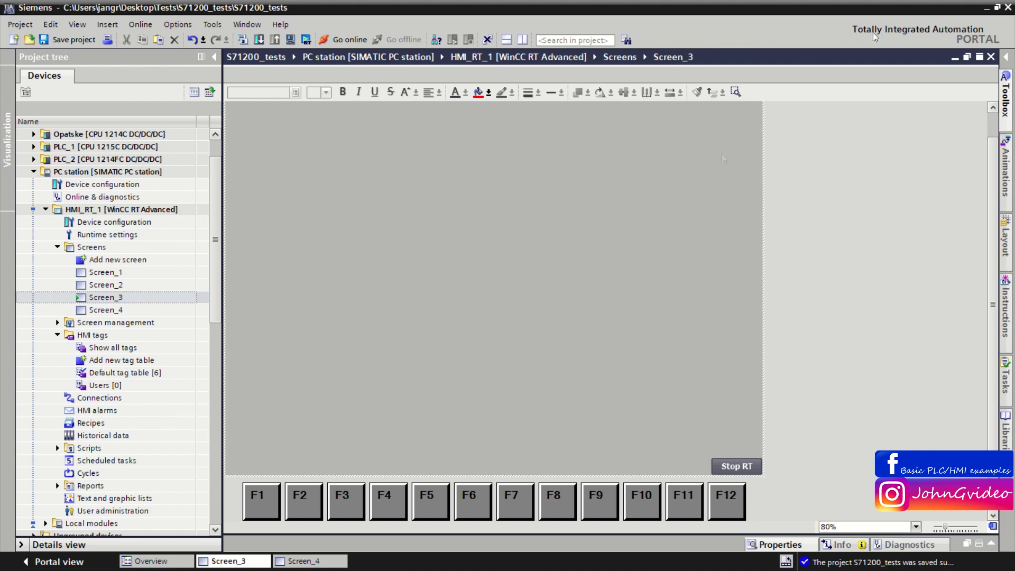
# - Open Screen_4's user-group diagram, then reopen Screen_3 for editing
pyautogui.doubleClick(101, 310)
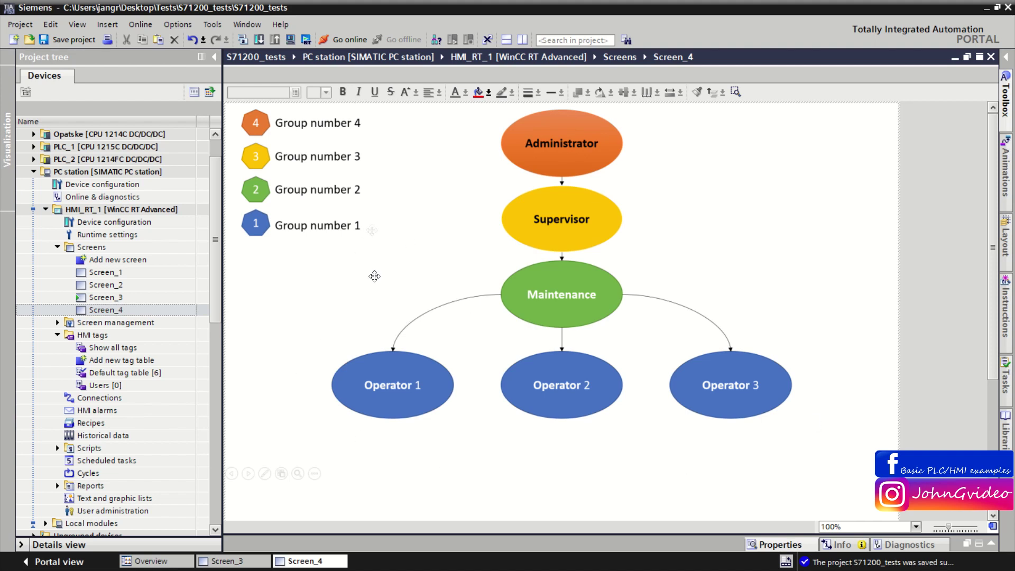
pyautogui.doubleClick(110, 299)
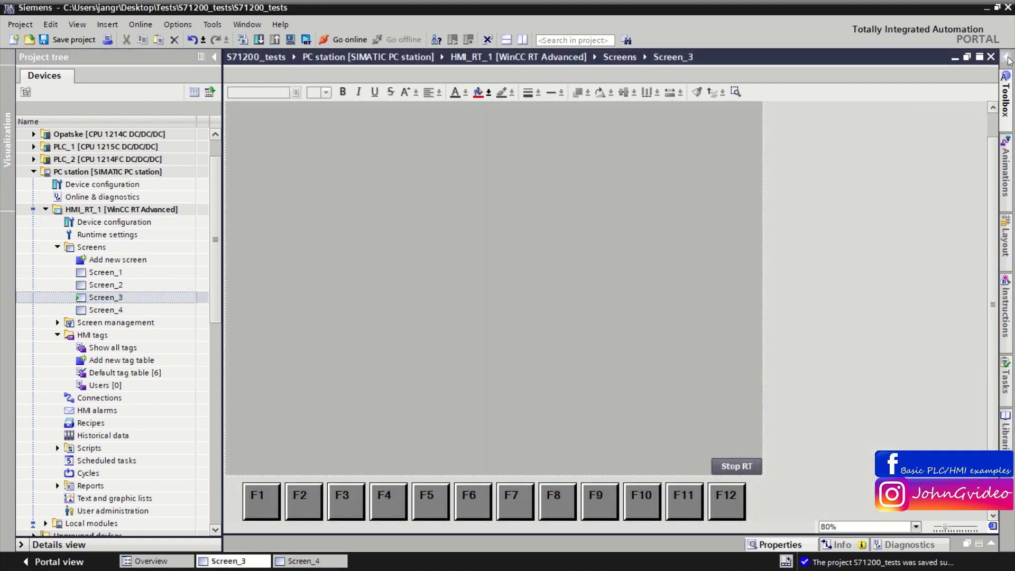
# - Drop a user view onto Screen_3 and move it to the screen's left side
pyautogui.click(1008, 60)
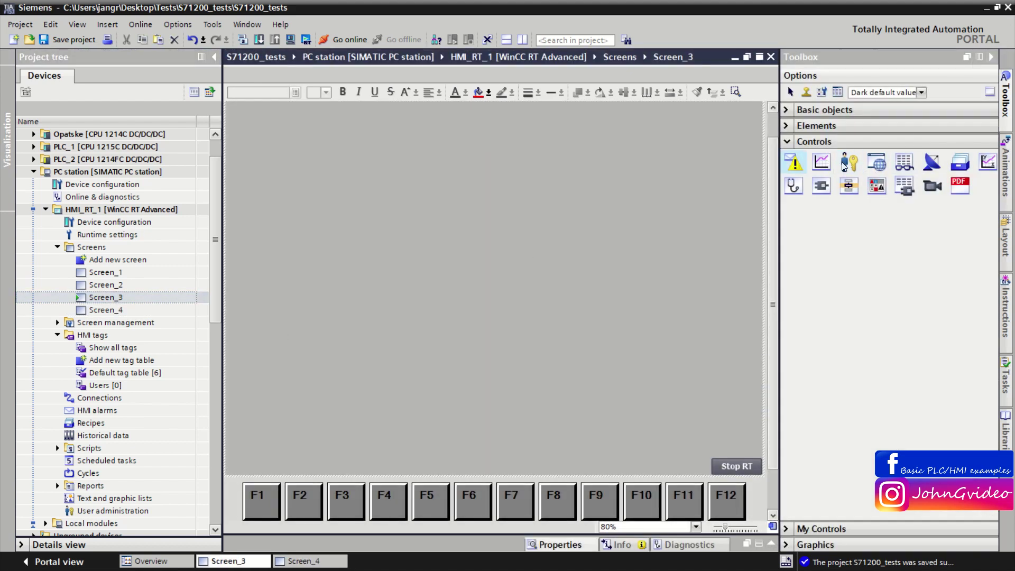
pyautogui.moveTo(470, 174); pyautogui.dragTo(380, 205)
pyautogui.click(991, 57)
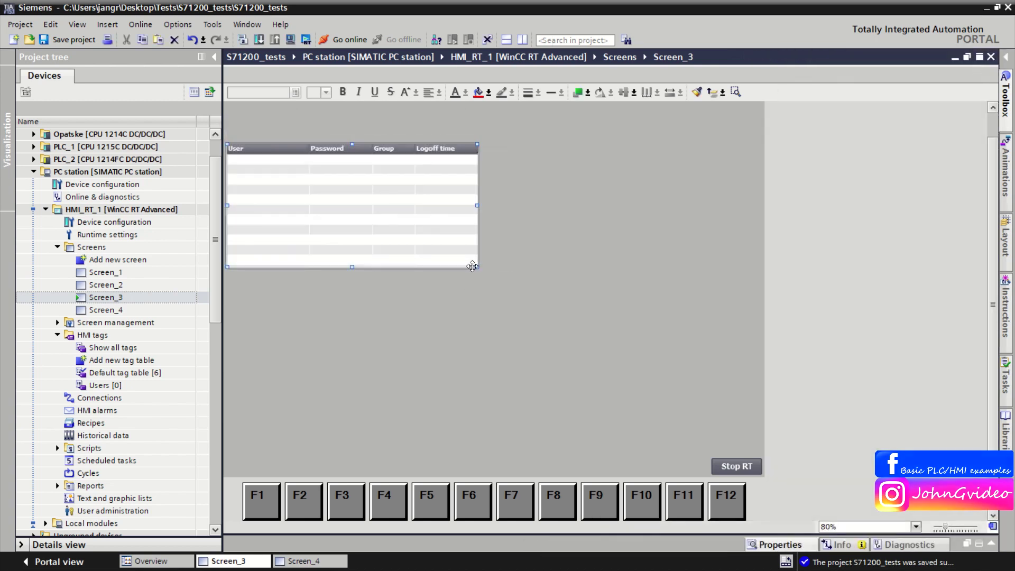
pyautogui.moveTo(477, 265); pyautogui.dragTo(755, 447)
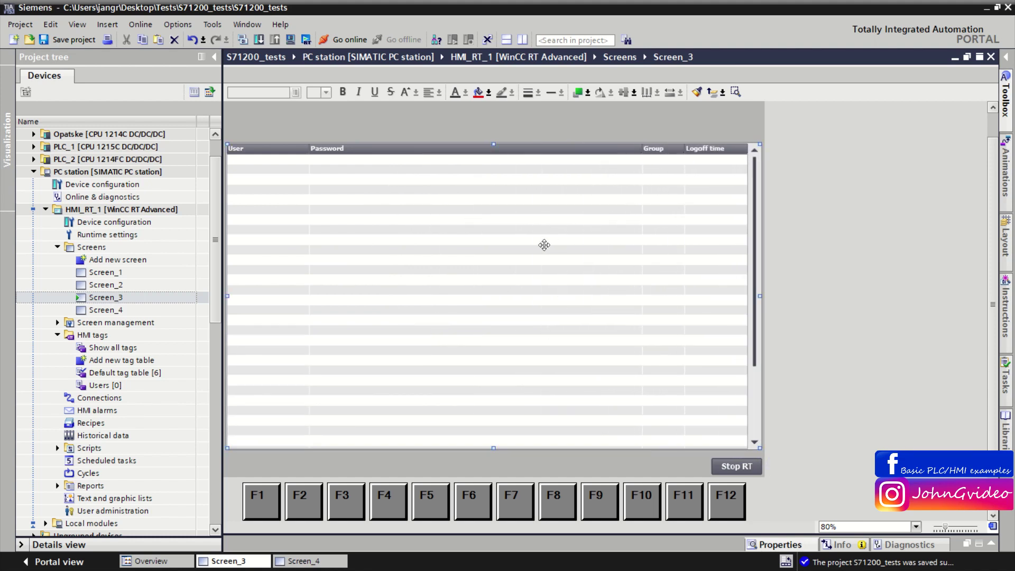
pyautogui.click(1005, 56)
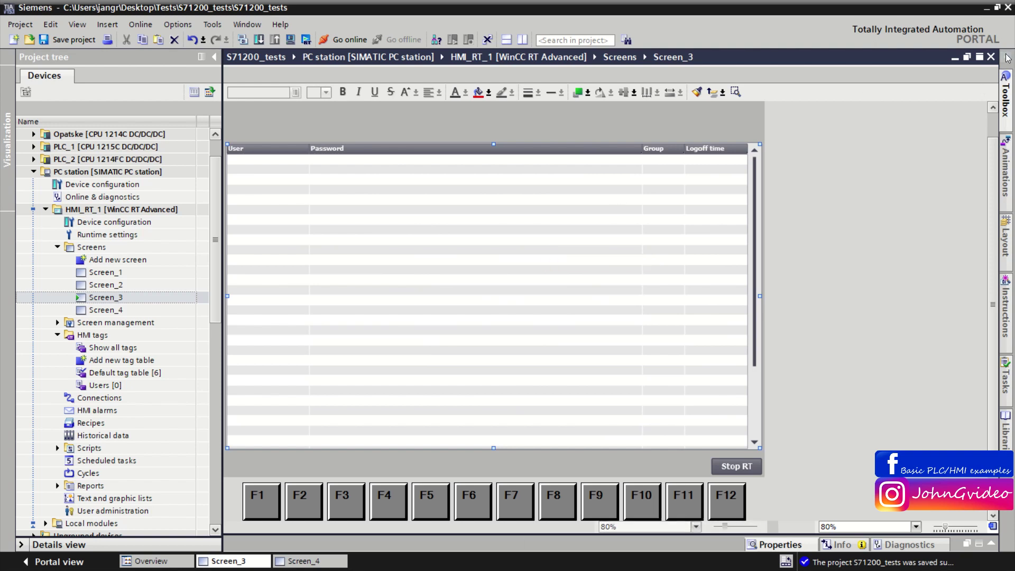
# - Place two buttons side by side above the user view on Screen_3
pyautogui.click(789, 142)
pyautogui.click(817, 125)
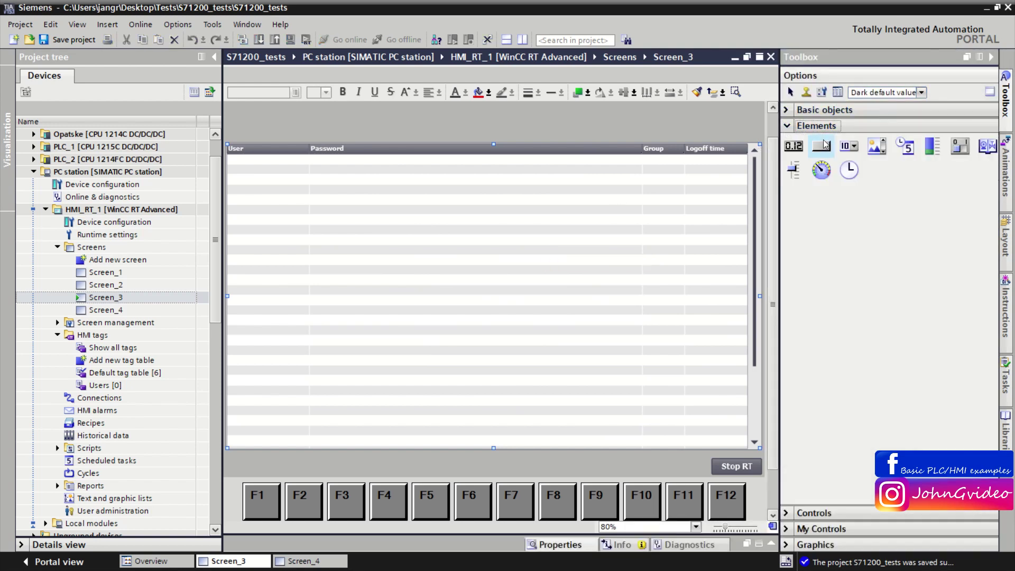
pyautogui.moveTo(648, 129); pyautogui.dragTo(570, 124)
pyautogui.moveTo(670, 132); pyautogui.dragTo(629, 124)
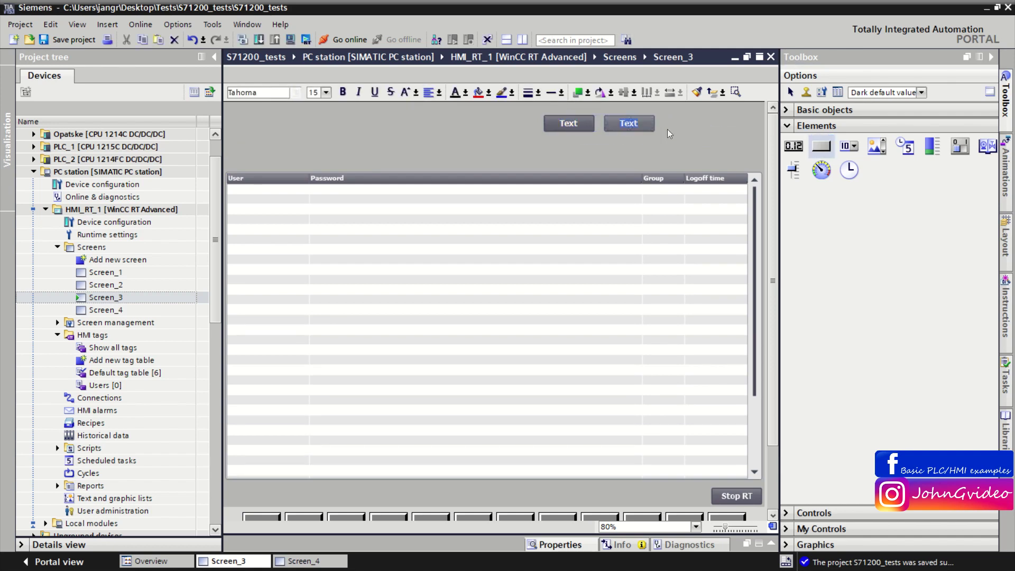
pyautogui.click(990, 58)
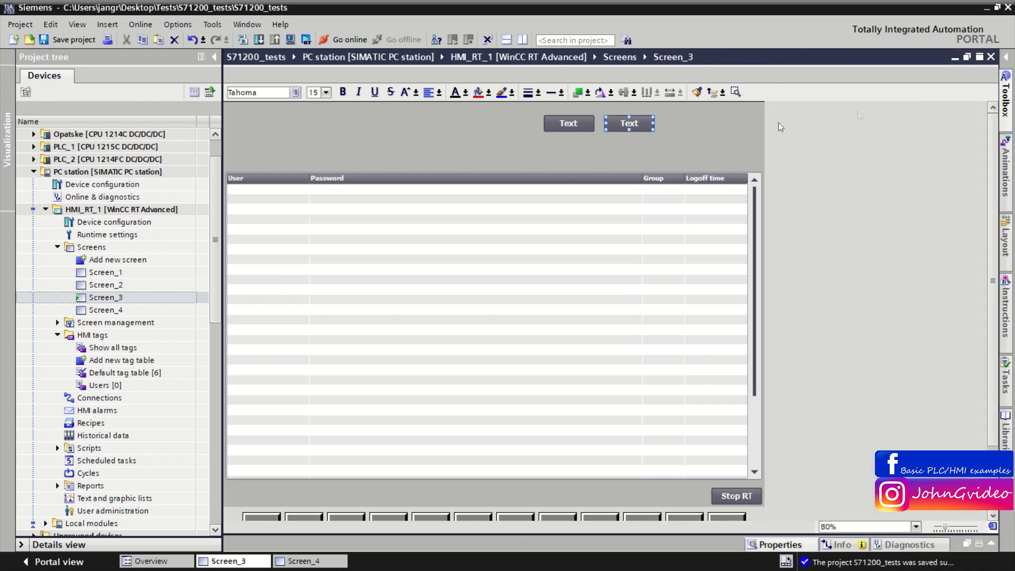
# - Label the left button 'Log in' and the right button 'Log out'
pyautogui.doubleClick(564, 122)
pyautogui.write('Log in')
pyautogui.click(618, 122)
pyautogui.write('Log out')
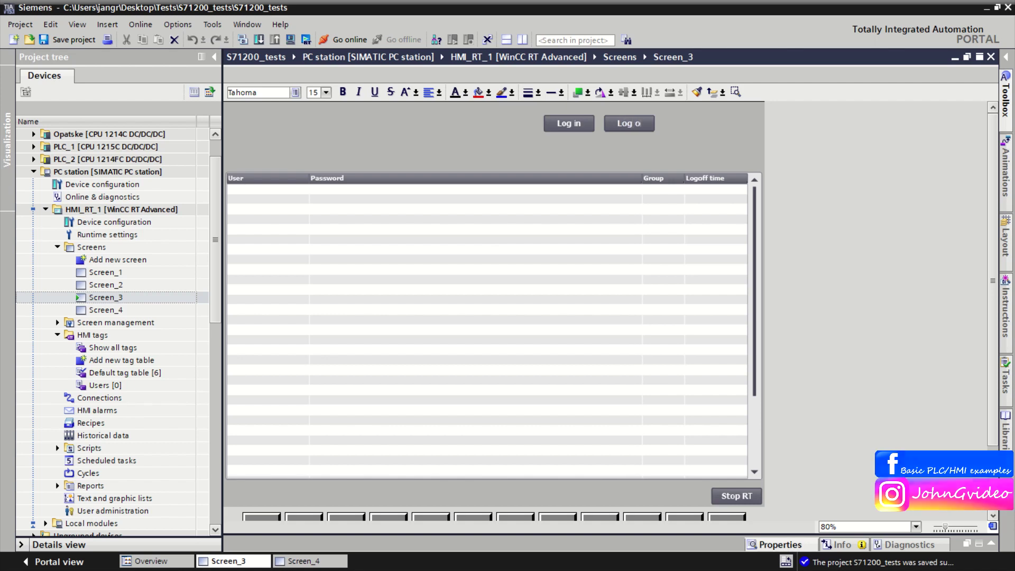
pyautogui.click(569, 123)
# - Set the Log in button's Release event to run ShowLogonDialog
pyautogui.rightClick(568, 123)
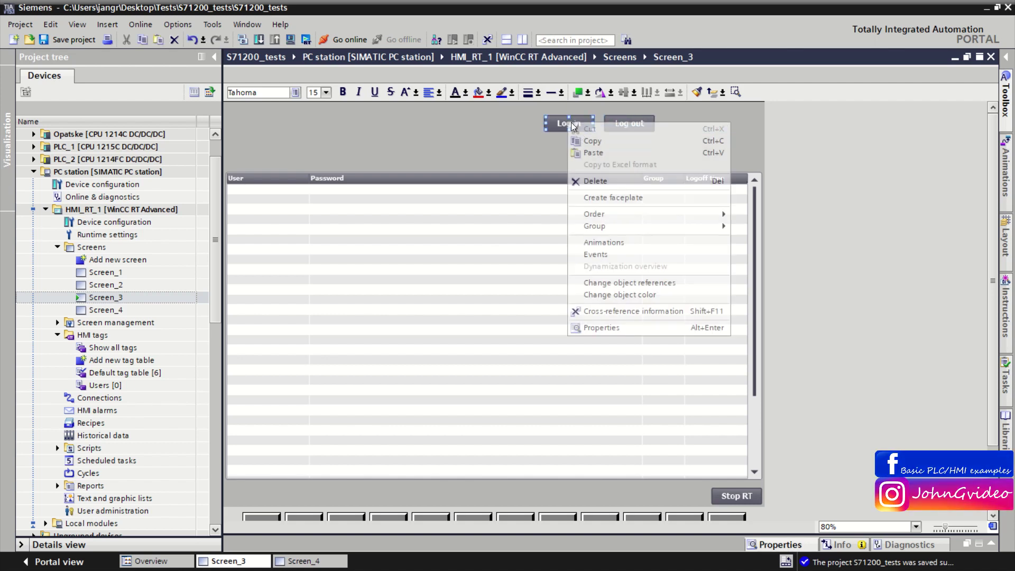
pyautogui.click(611, 259)
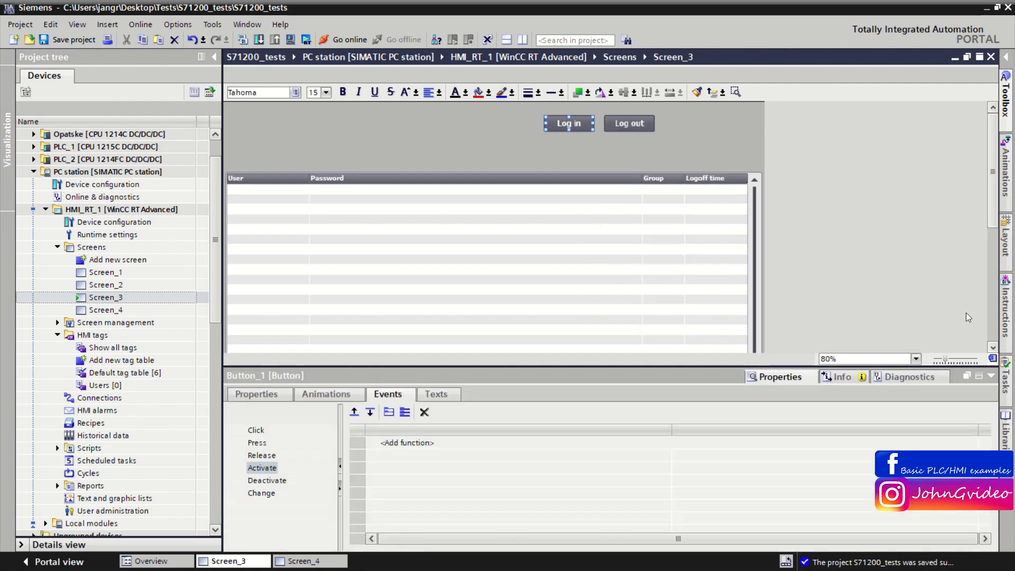
pyautogui.click(265, 455)
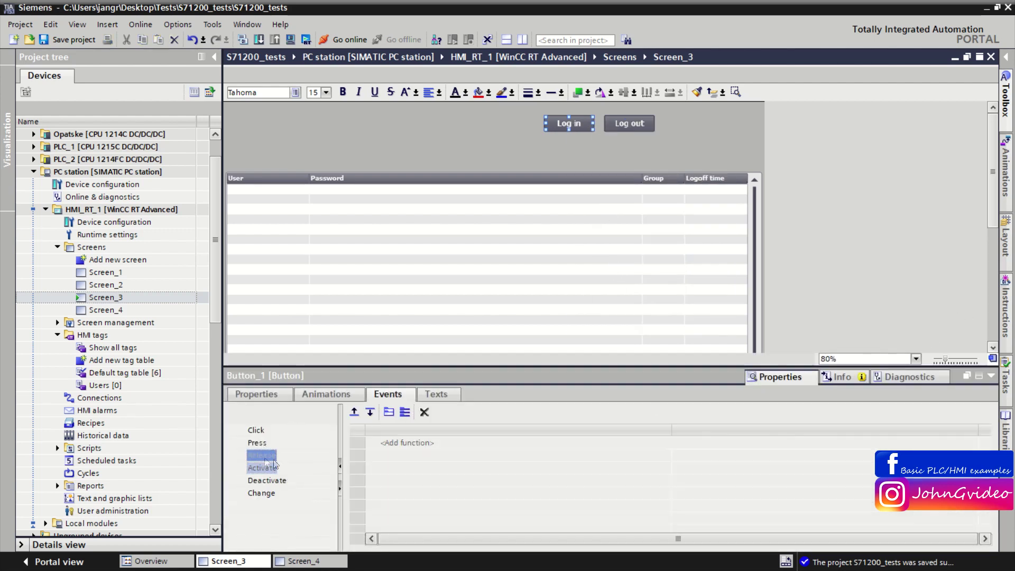
pyautogui.click(410, 443)
pyautogui.write('show')
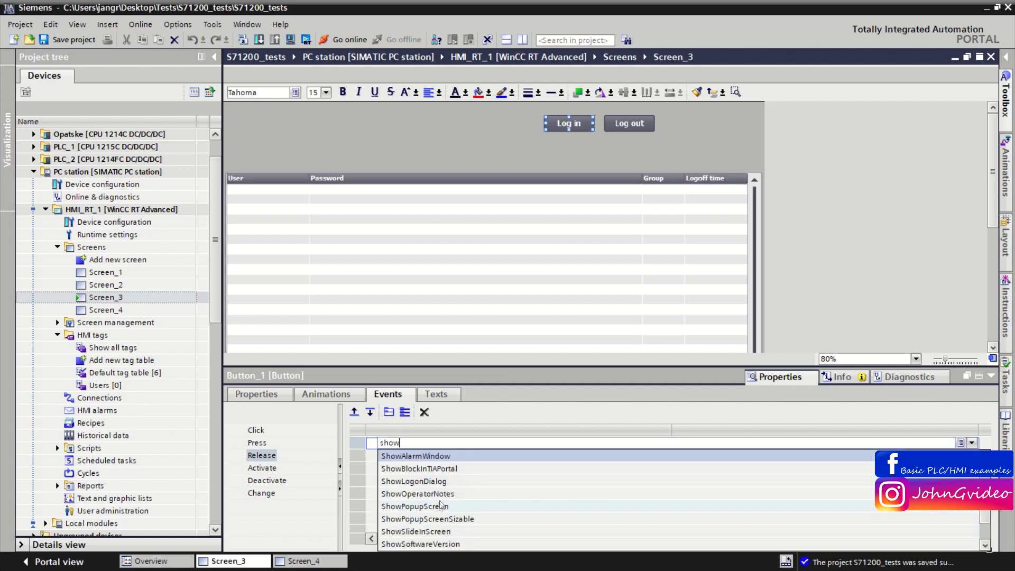
pyautogui.click(438, 483)
pyautogui.click(622, 125)
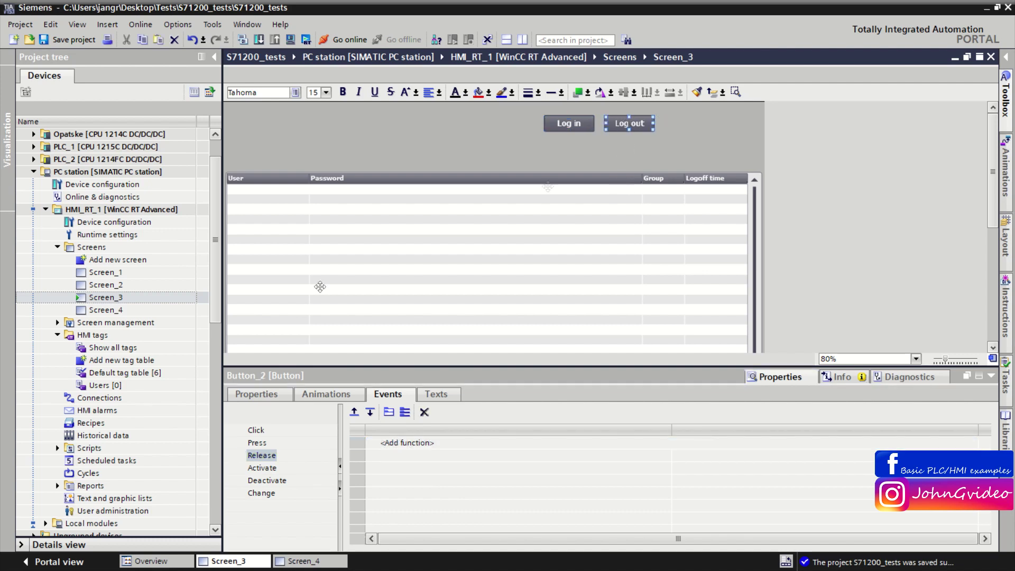
# - Assign the Logoff function to the Log out button's Release event
pyautogui.click(397, 447)
pyautogui.write('log')
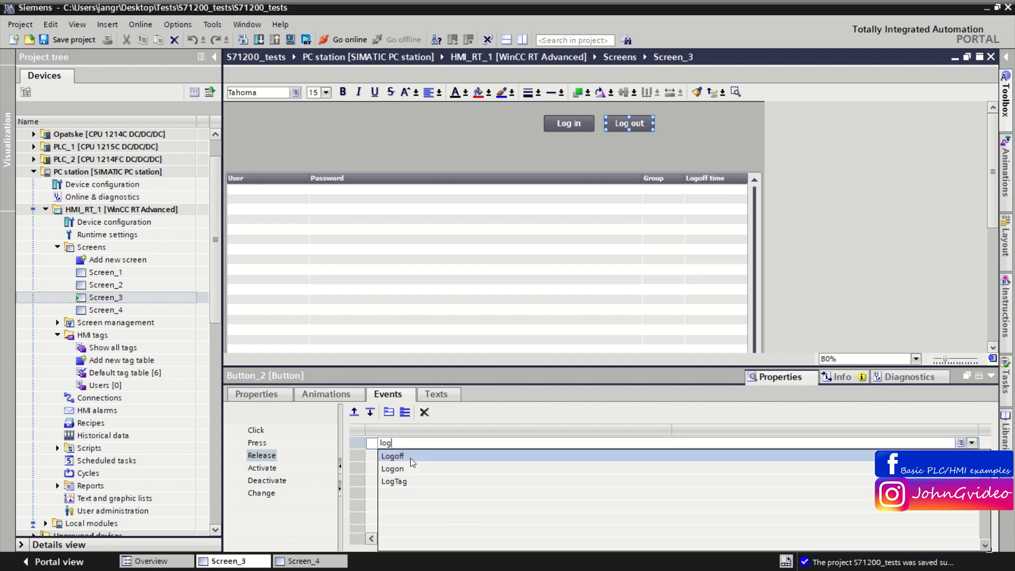
pyautogui.click(410, 457)
pyautogui.click(689, 147)
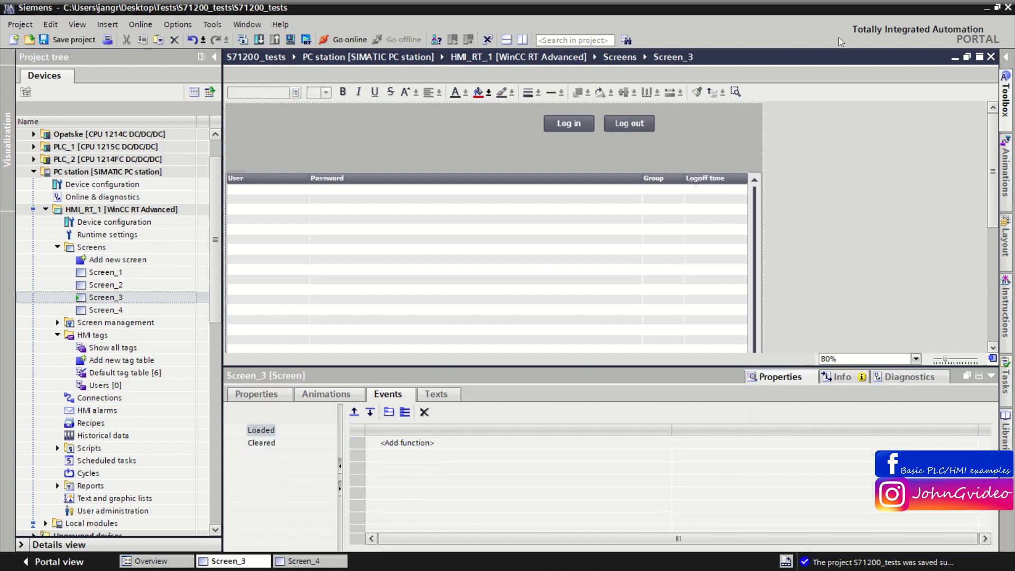
# - Shift both the Log in and Log out buttons slightly left
pyautogui.click(636, 128)
pyautogui.keyDown('ctrl'); pyautogui.click(569, 130); pyautogui.keyUp('ctrl')
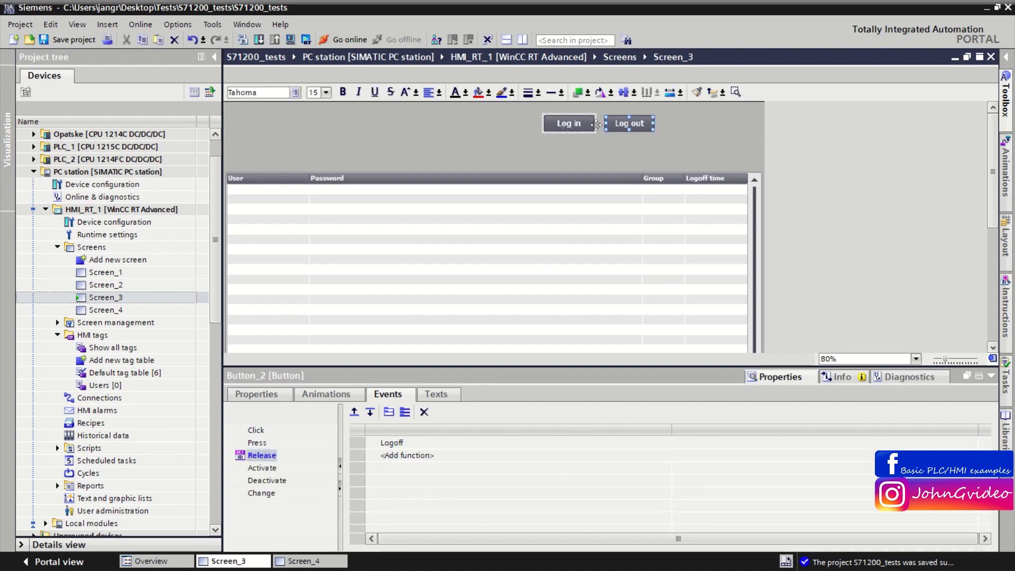
pyautogui.moveTo(629, 123); pyautogui.dragTo(599, 125)
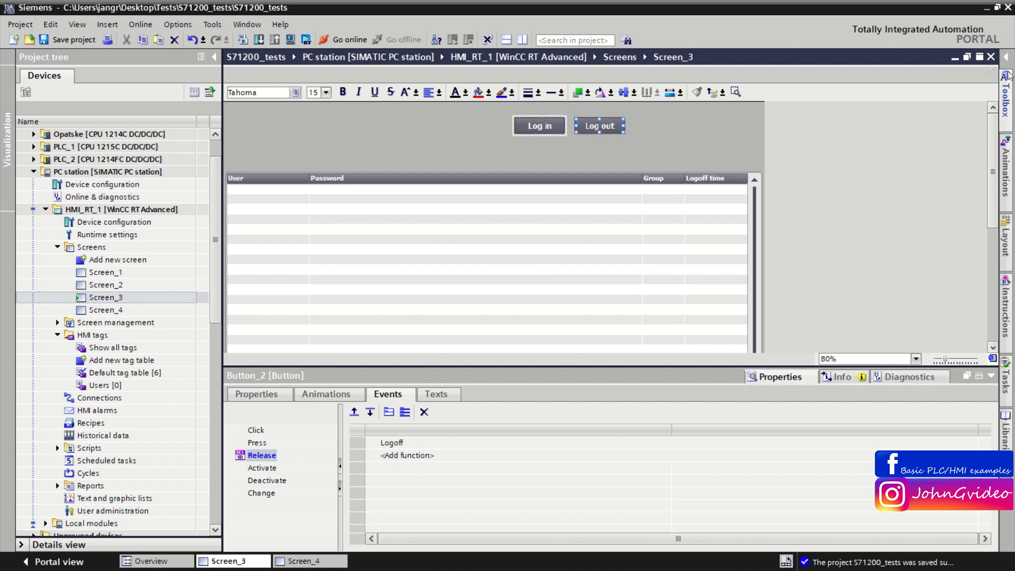
# - Place an I/O field from the Elements toolbox beside the Log out button
pyautogui.click(1005, 97)
pyautogui.moveTo(797, 150); pyautogui.dragTo(757, 125)
pyautogui.click(991, 57)
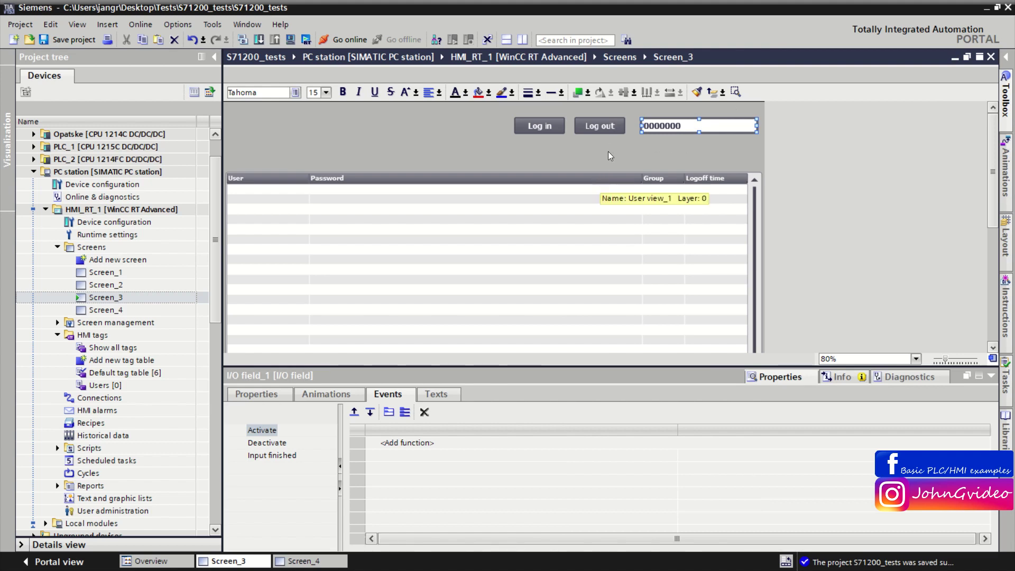
pyautogui.doubleClick(105, 385)
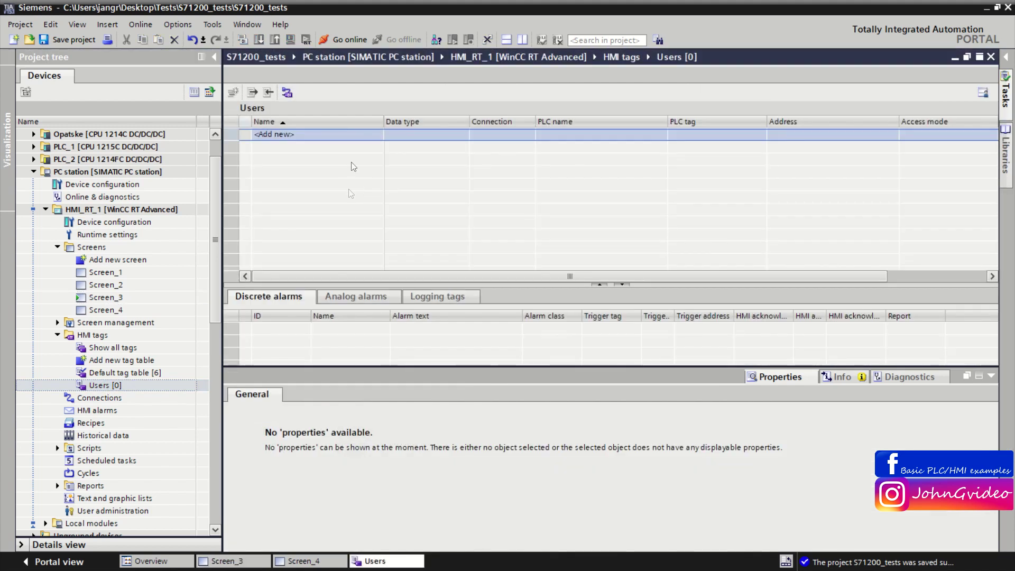
# - Add tag 'UserName' with data type WString to the Users table, then return to Screen_3
pyautogui.doubleClick(338, 135)
pyautogui.write('UserName')
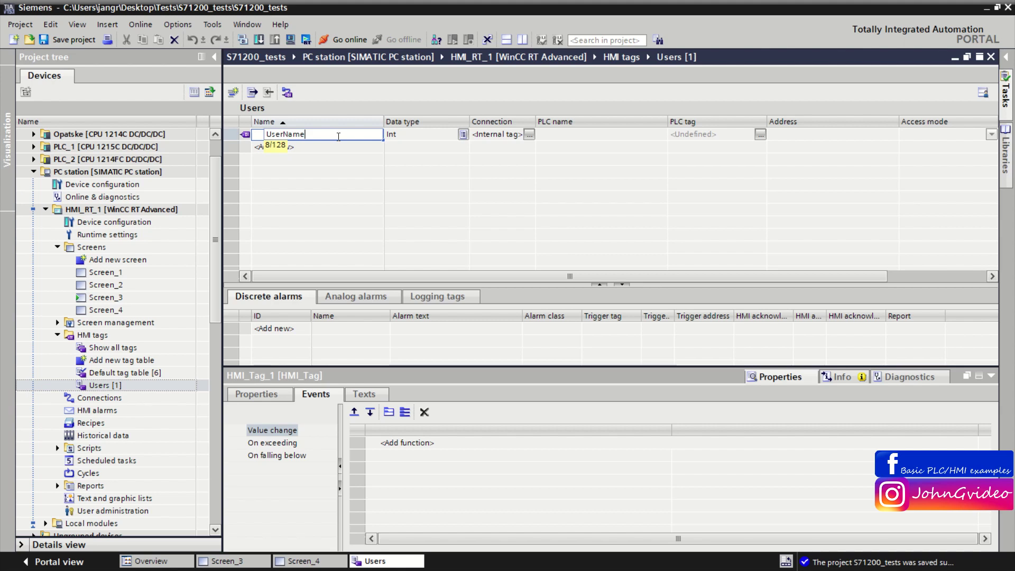
pyautogui.click(402, 135)
pyautogui.write('wd')
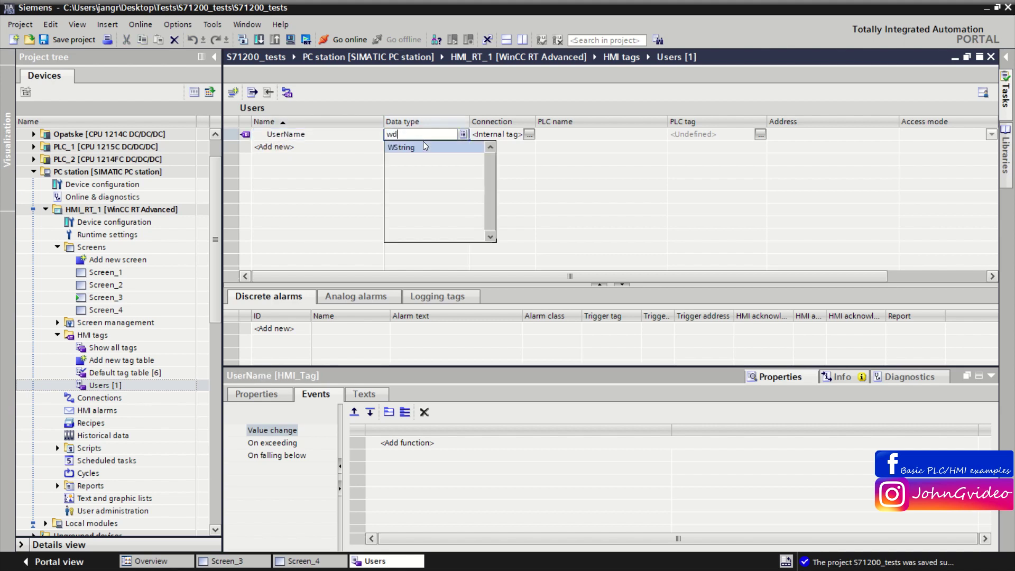
pyautogui.click(414, 148)
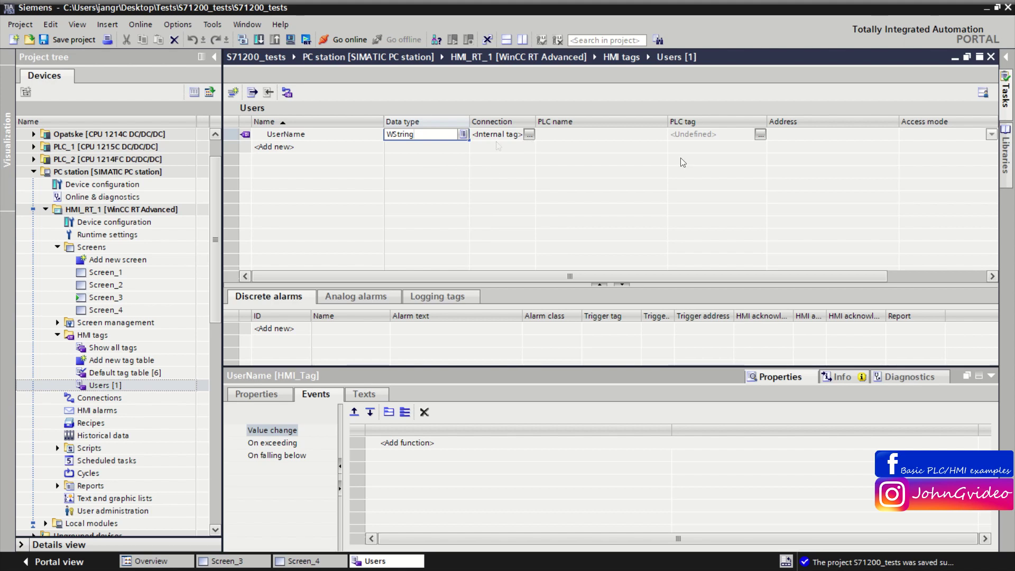
pyautogui.click(990, 56)
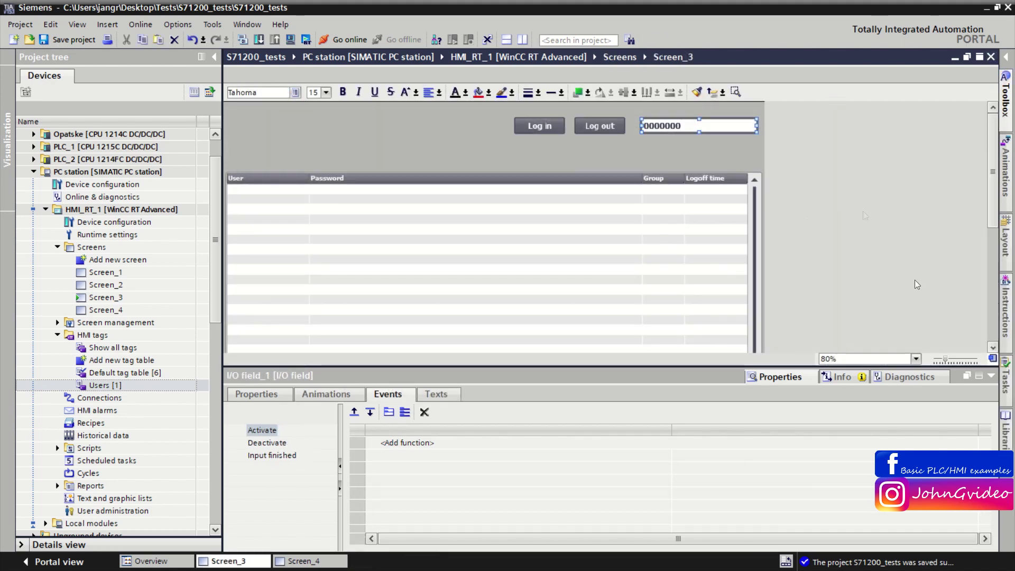
pyautogui.click(582, 150)
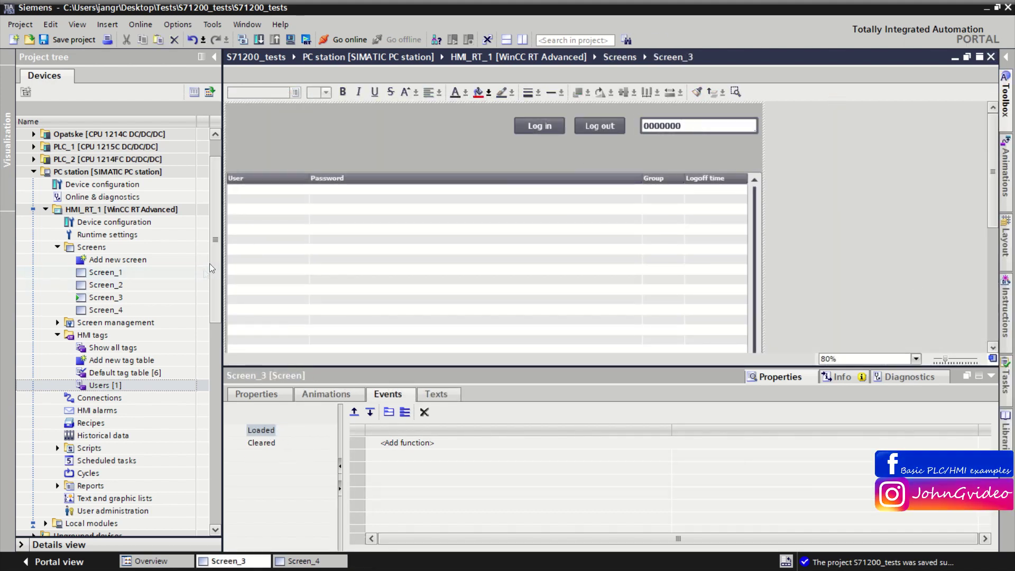
# - Add a new scheduled task and name it 'User'
pyautogui.scroll(-3, 217, 264)
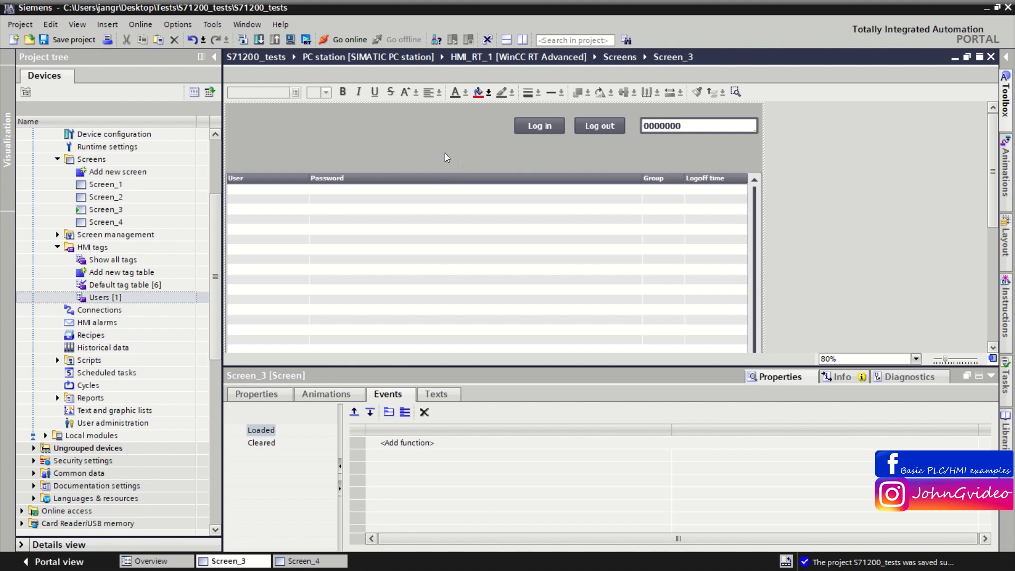
pyautogui.moveTo(214, 274); pyautogui.dragTo(209, 297)
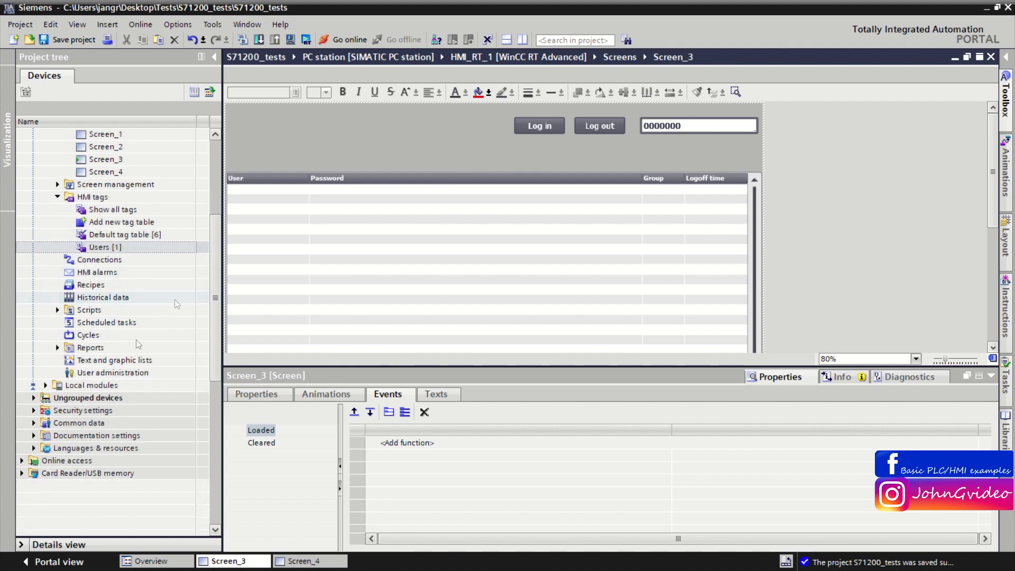
pyautogui.click(113, 326)
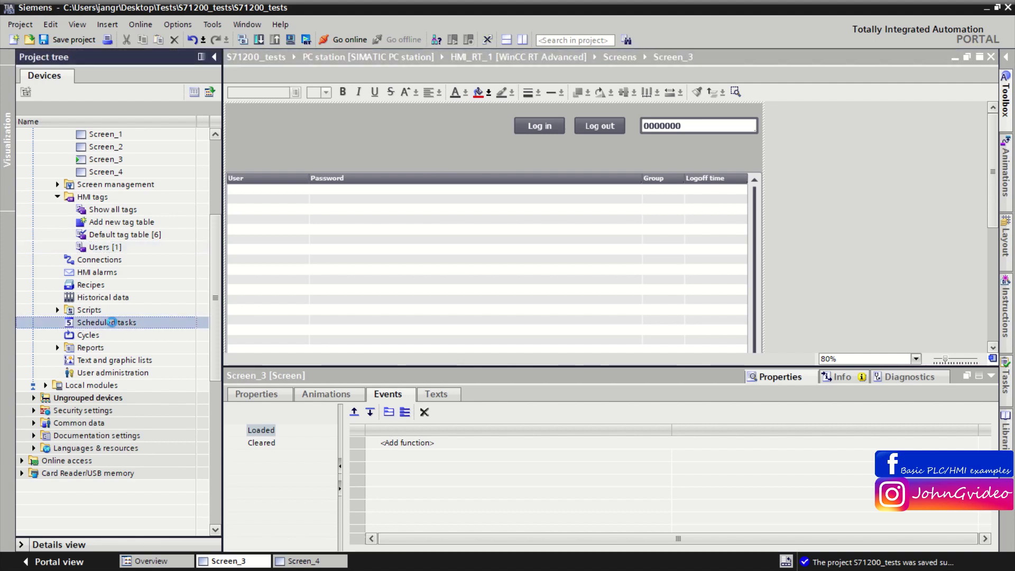
pyautogui.doubleClick(113, 323)
pyautogui.doubleClick(292, 134)
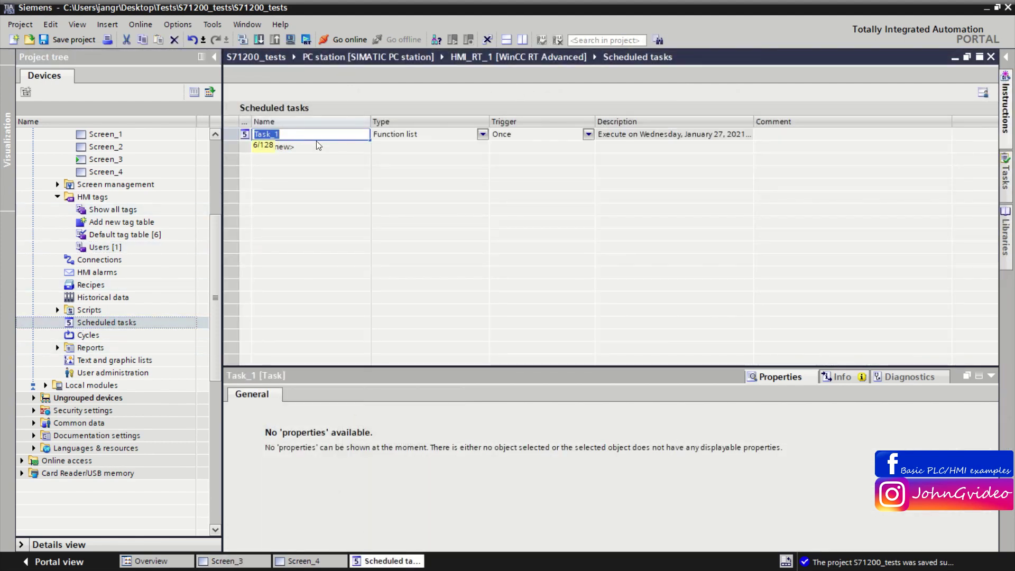
pyautogui.write('User')
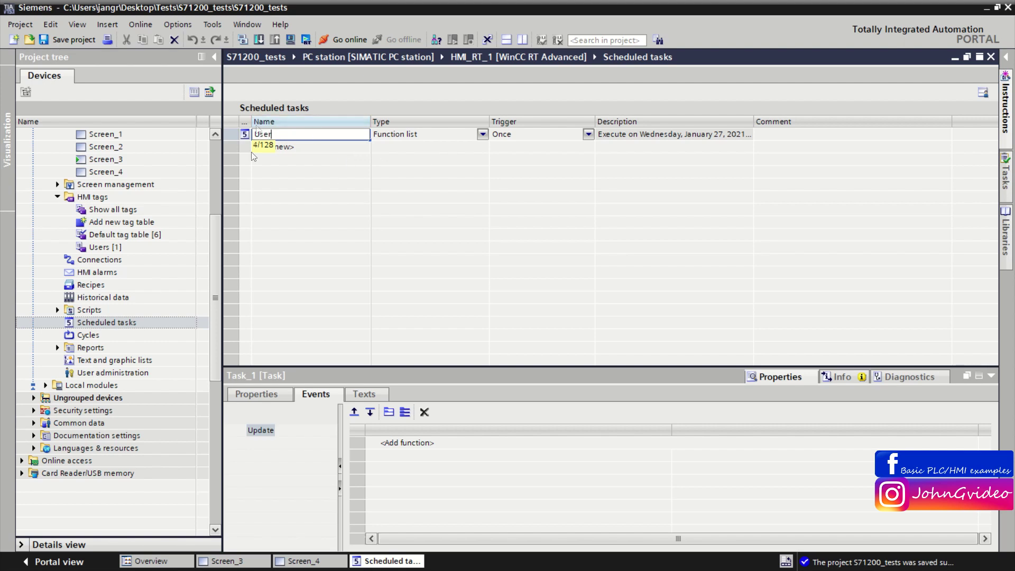
pyautogui.click(480, 147)
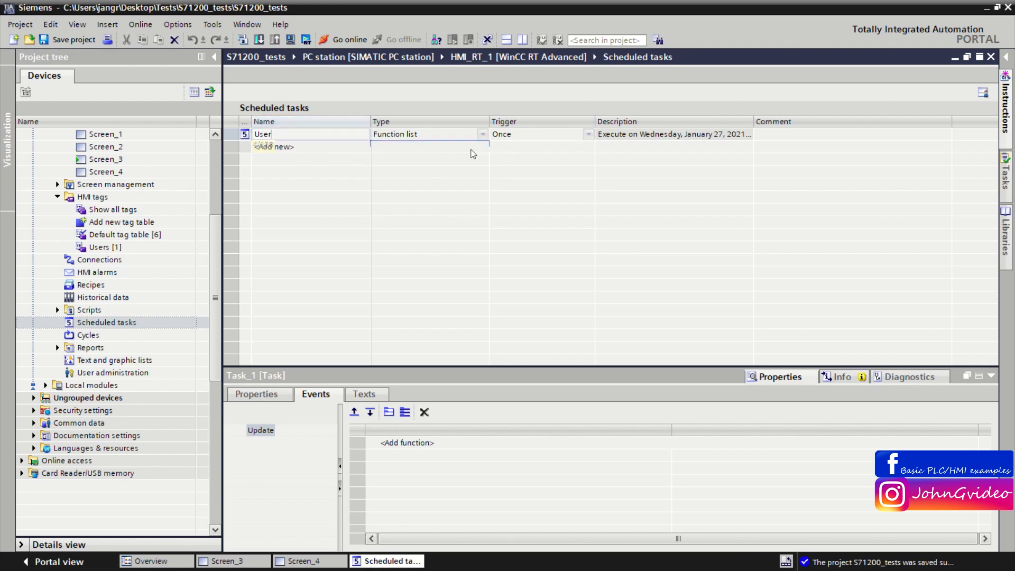
# - Set the User task's trigger to User change
pyautogui.click(325, 135)
pyautogui.click(527, 136)
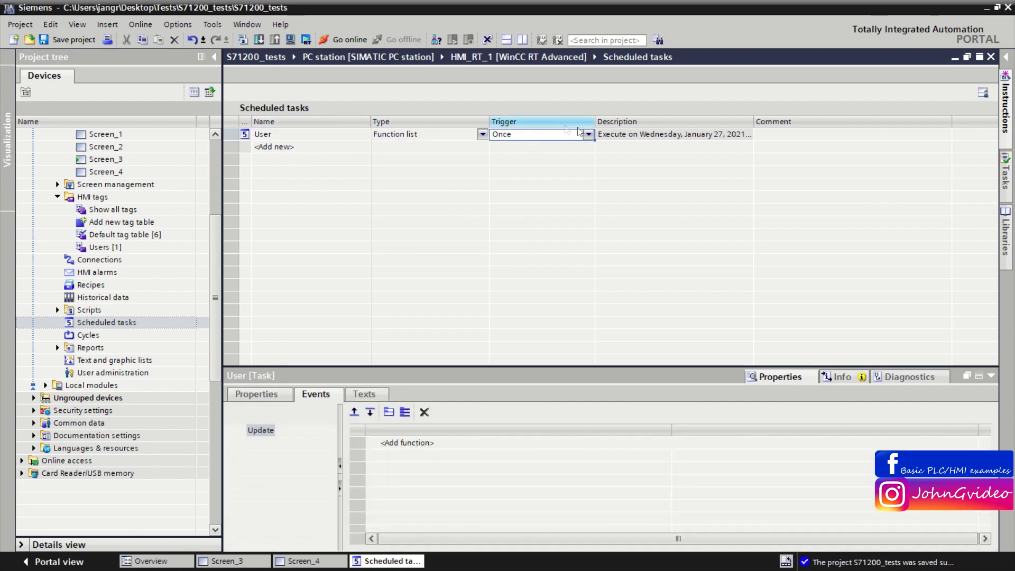
pyautogui.click(588, 135)
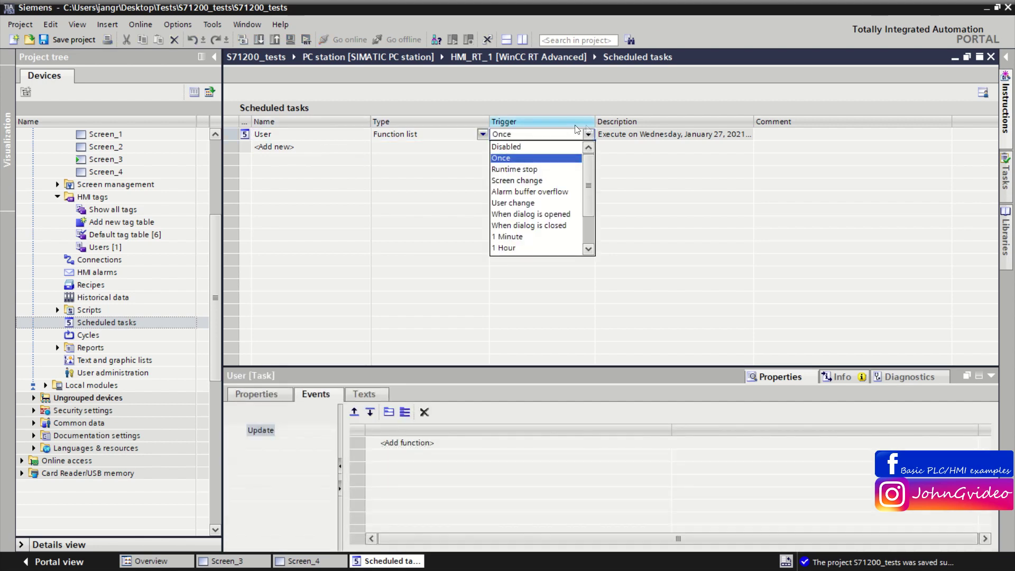
pyautogui.click(527, 203)
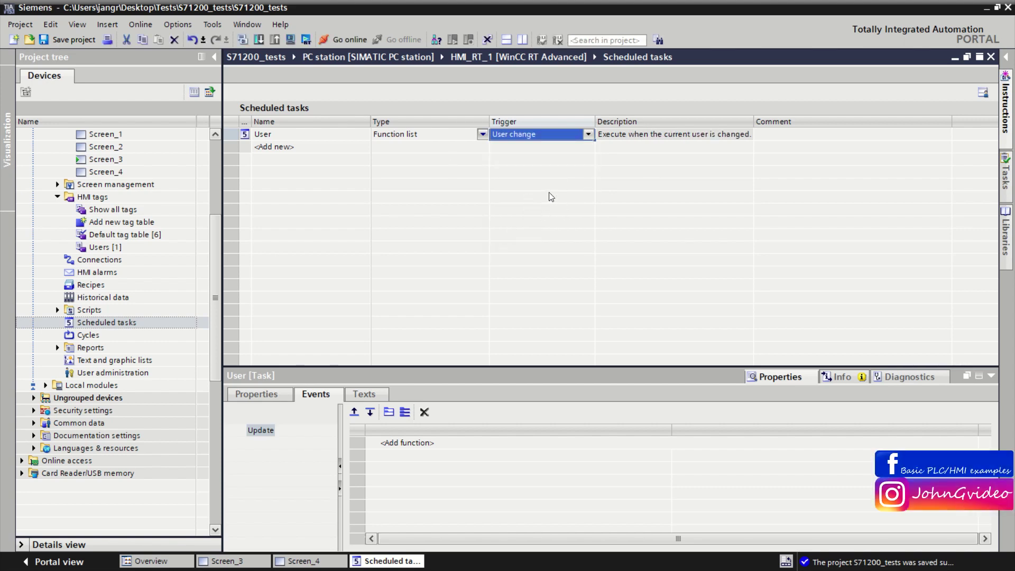
pyautogui.click(271, 136)
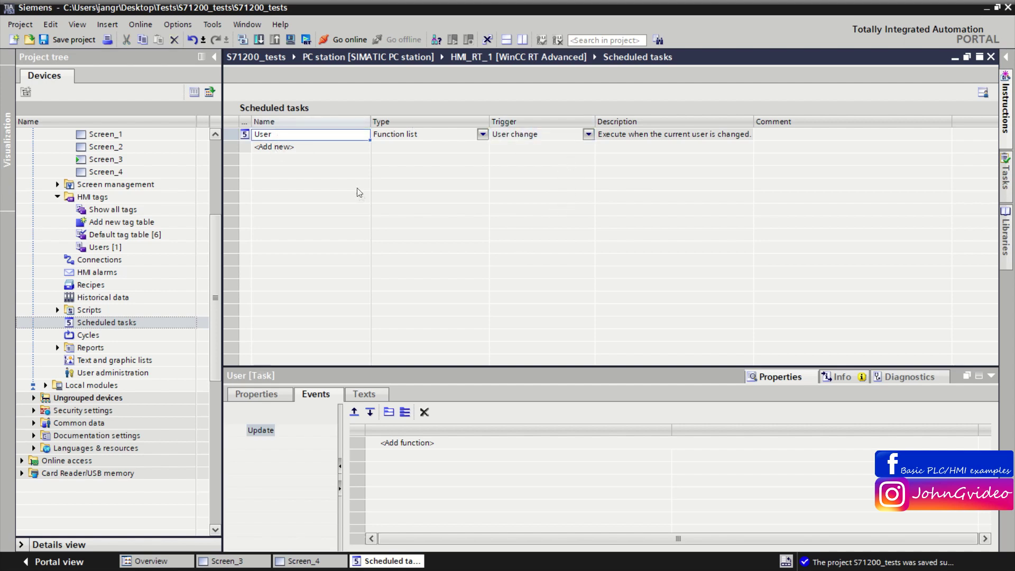
# - Add GetUserName to the User task's Update event with output tag UserName, then save
pyautogui.click(431, 444)
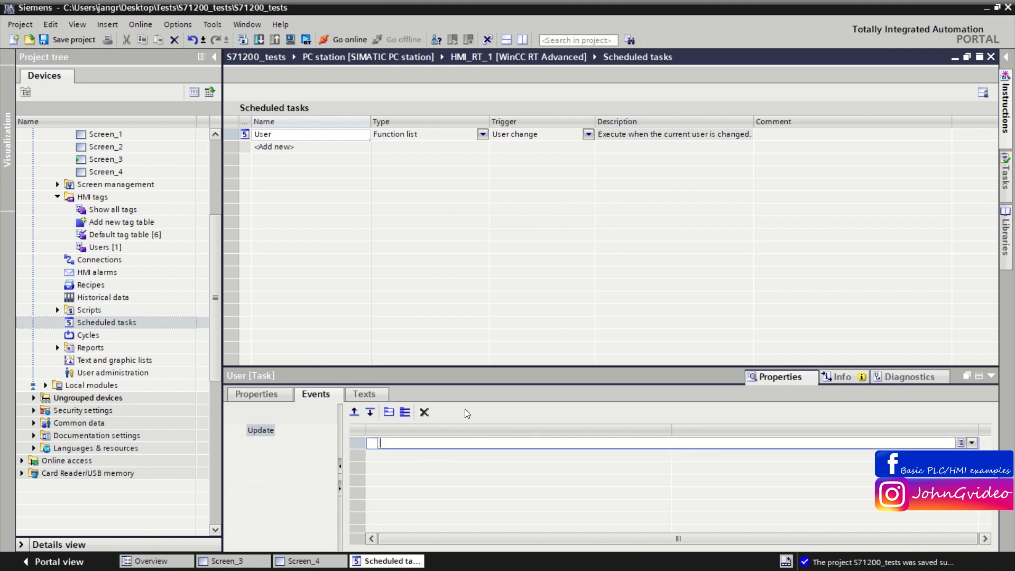
pyautogui.write('Get')
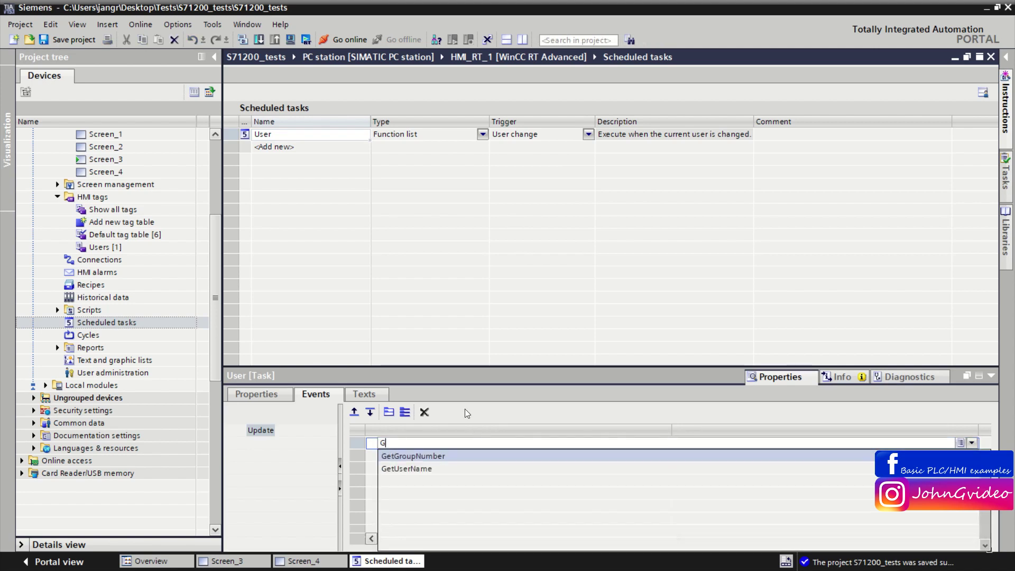
pyautogui.click(417, 469)
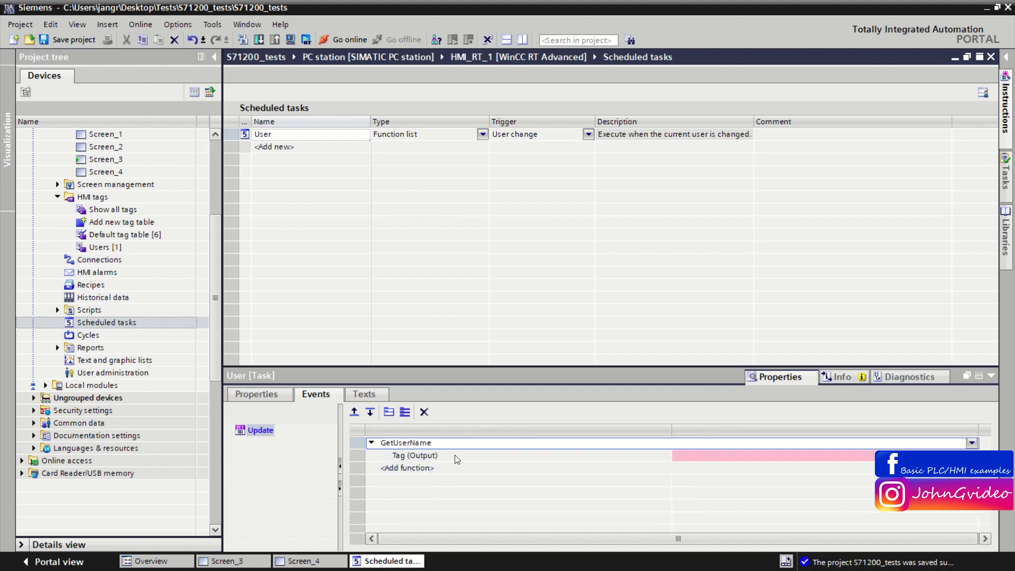
pyautogui.click(684, 458)
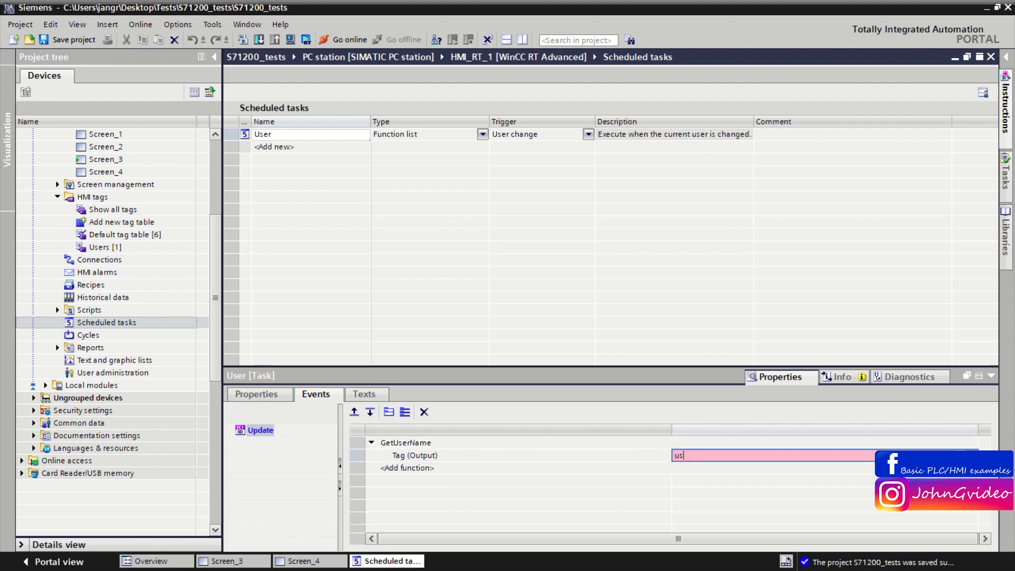
pyautogui.click(427, 469)
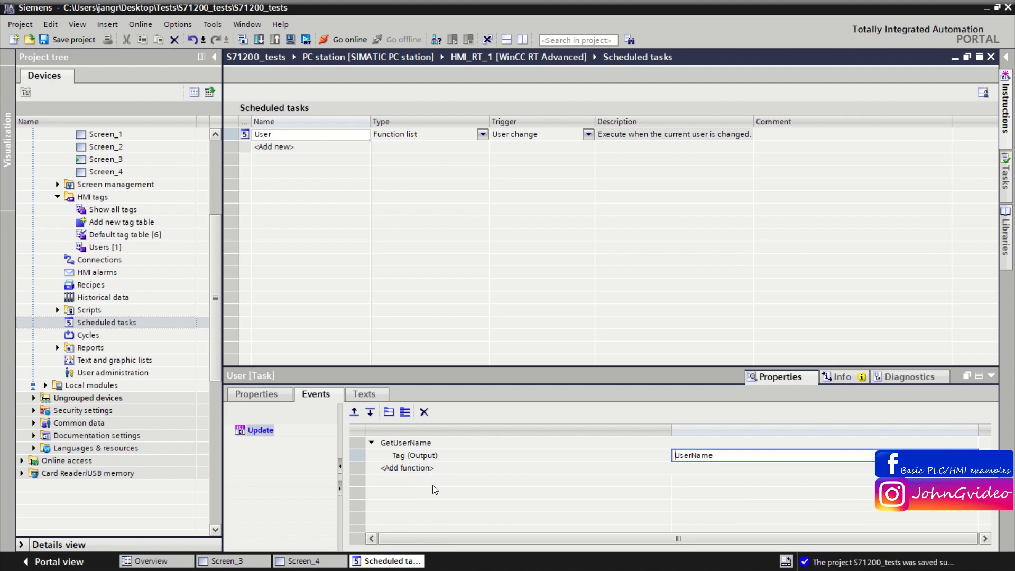
pyautogui.hotkey('ctrl', 's')
# - Connect the I/O field on Screen_3 to the UserName tag
pyautogui.click(990, 56)
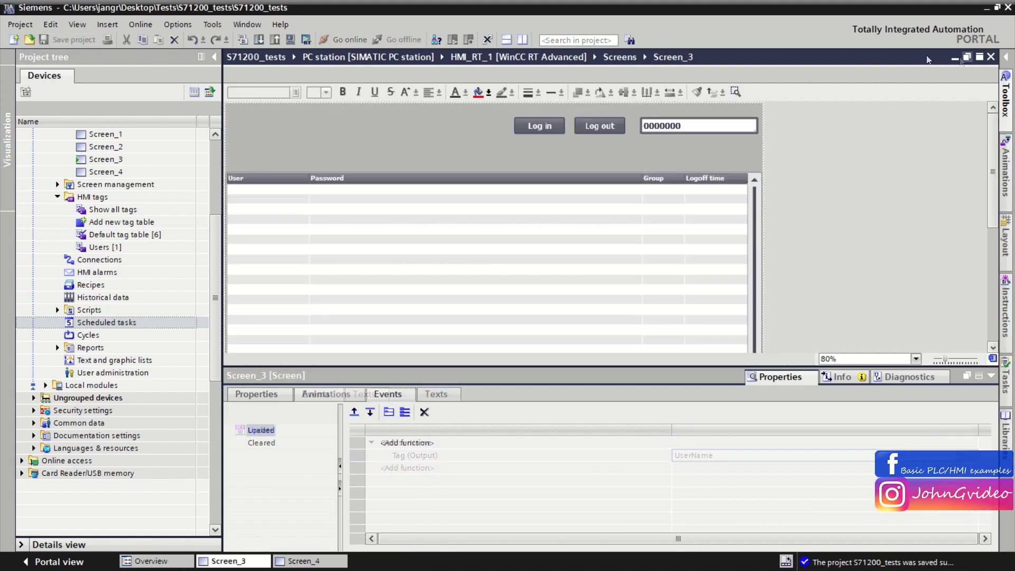
pyautogui.click(697, 127)
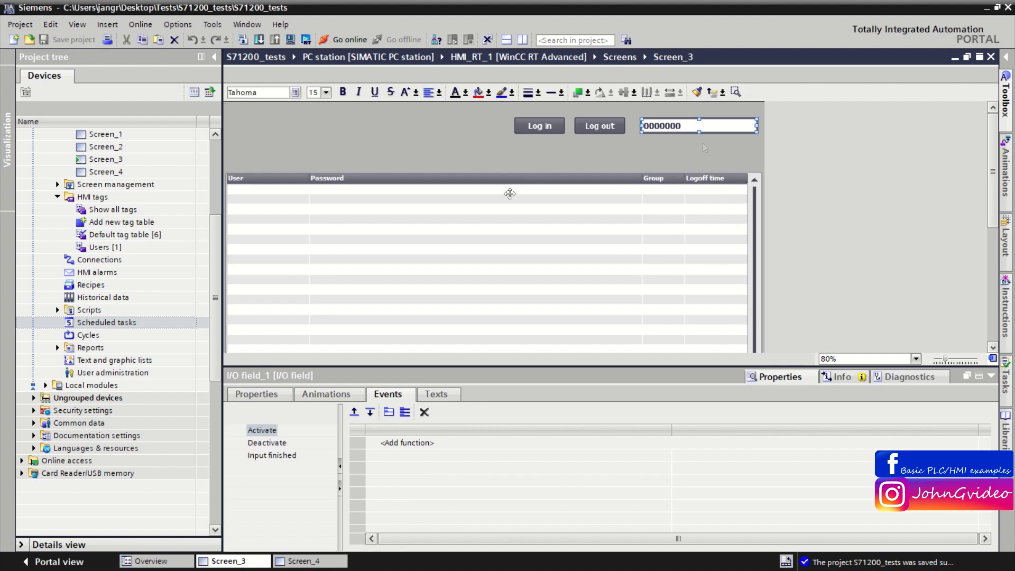
pyautogui.click(253, 394)
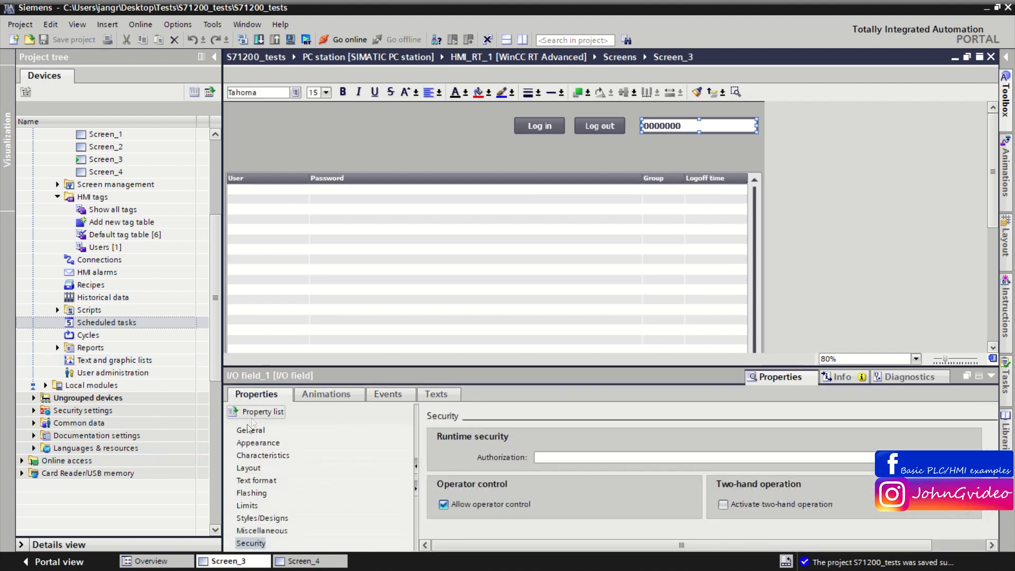
pyautogui.click(250, 431)
pyautogui.click(566, 457)
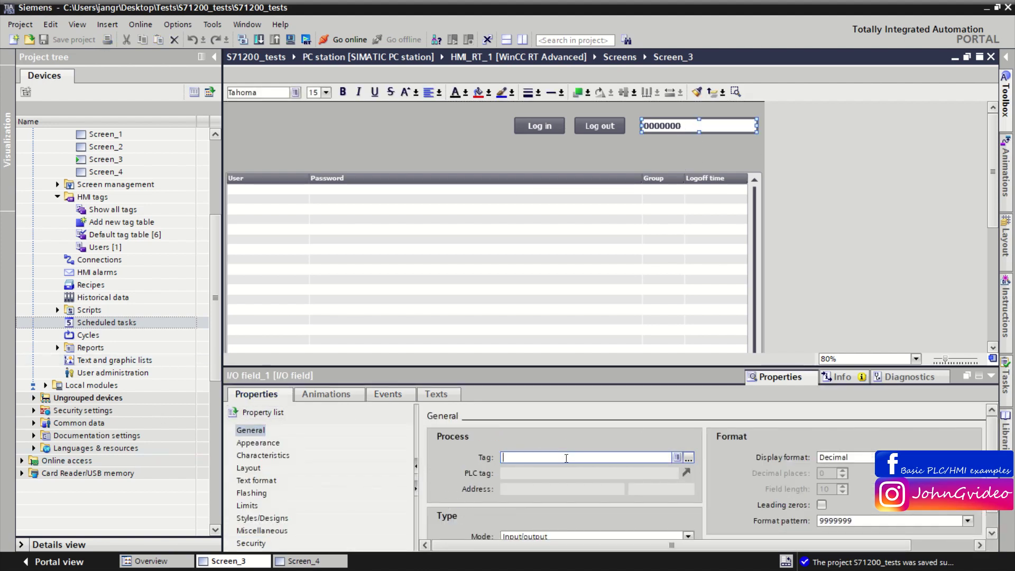
pyautogui.write('use')
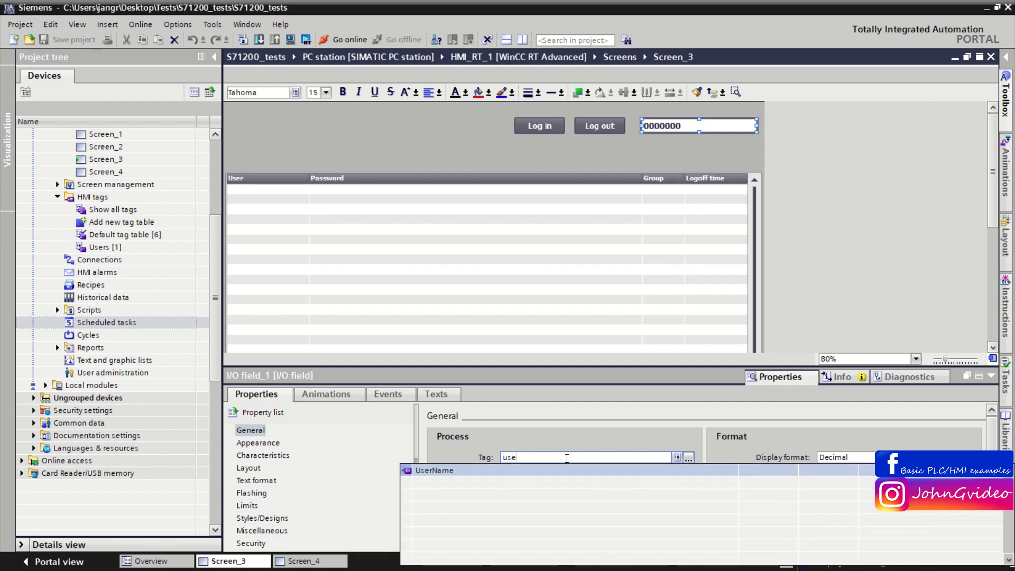
pyautogui.click(433, 472)
# - Set the I/O field's mode to Output and save the project
pyautogui.scroll(-1, 603, 485)
pyautogui.click(676, 517)
pyautogui.click(521, 553)
pyautogui.click(991, 378)
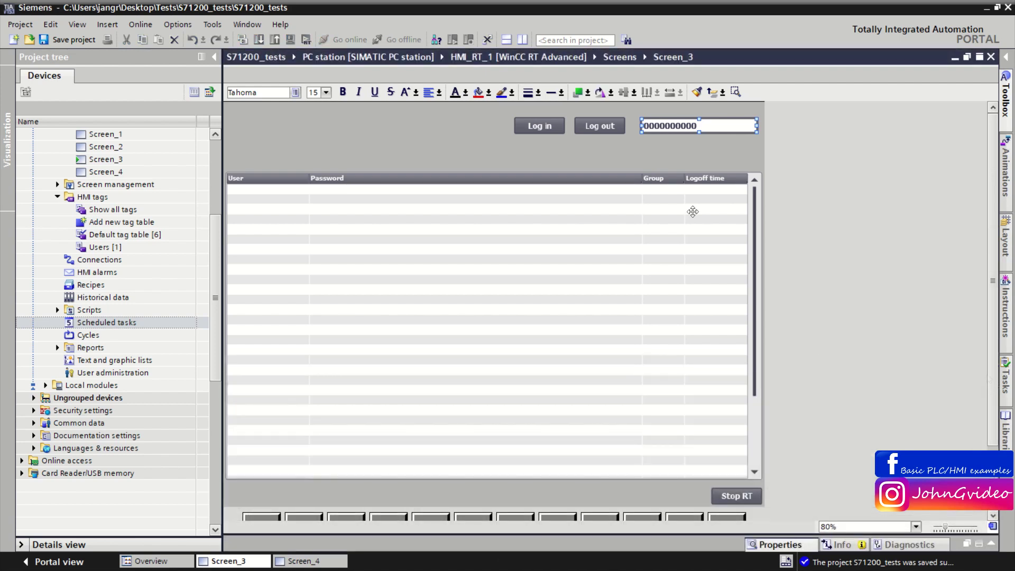
pyautogui.click(61, 42)
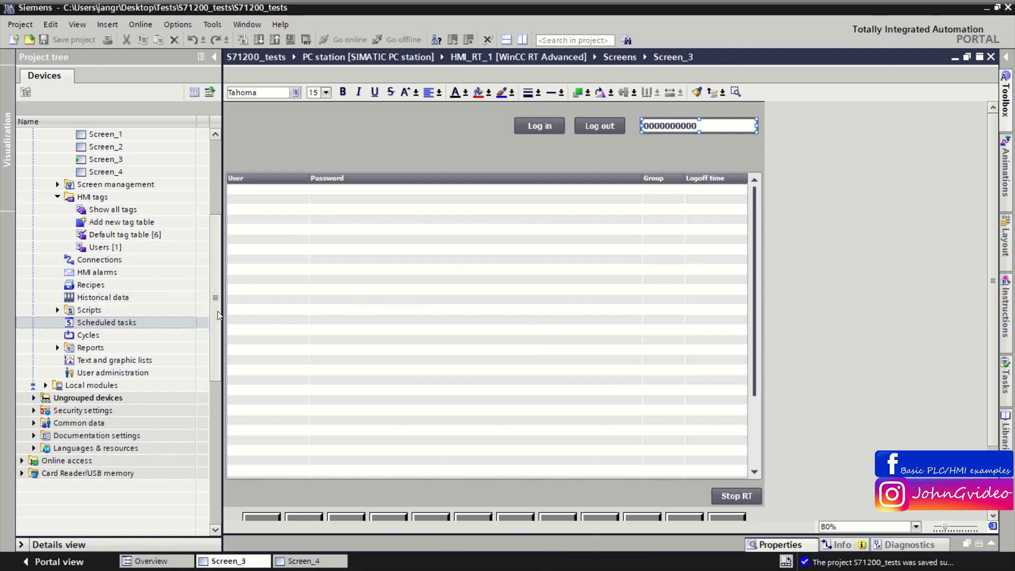
pyautogui.moveTo(217, 315)
pyautogui.mouseDown()
pyautogui.moveTo(216, 284)
pyautogui.moveTo(214, 314)
pyautogui.mouseUp()
# - Open the User administration editor, then switch back to Screen_4's group hierarchy
pyautogui.doubleClick(100, 372)
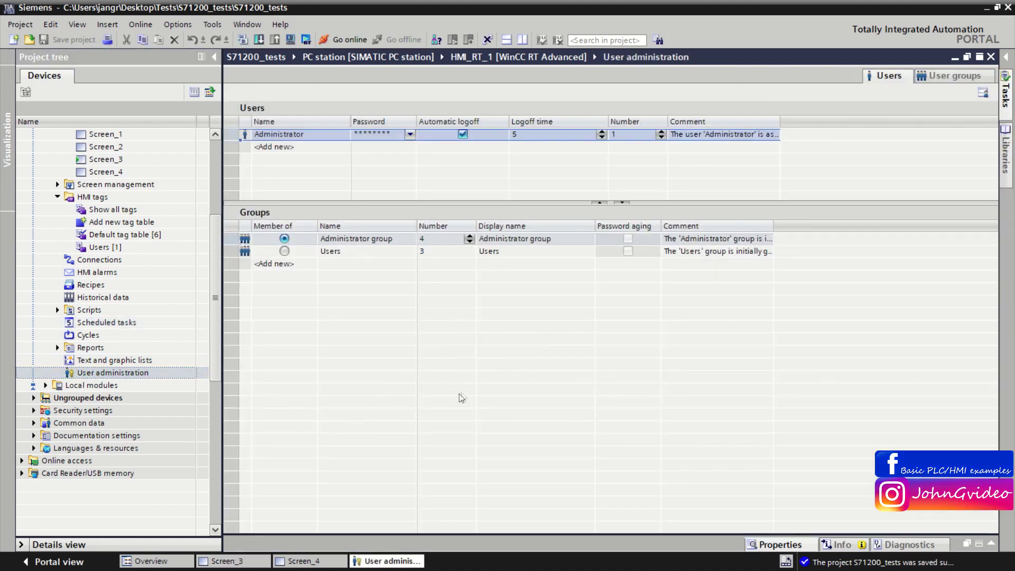
pyautogui.click(303, 561)
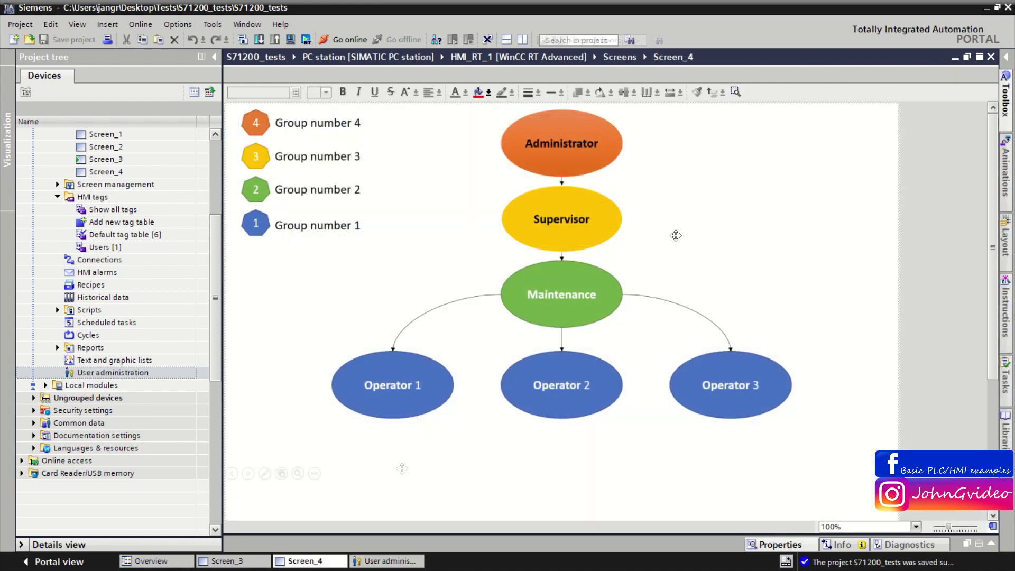
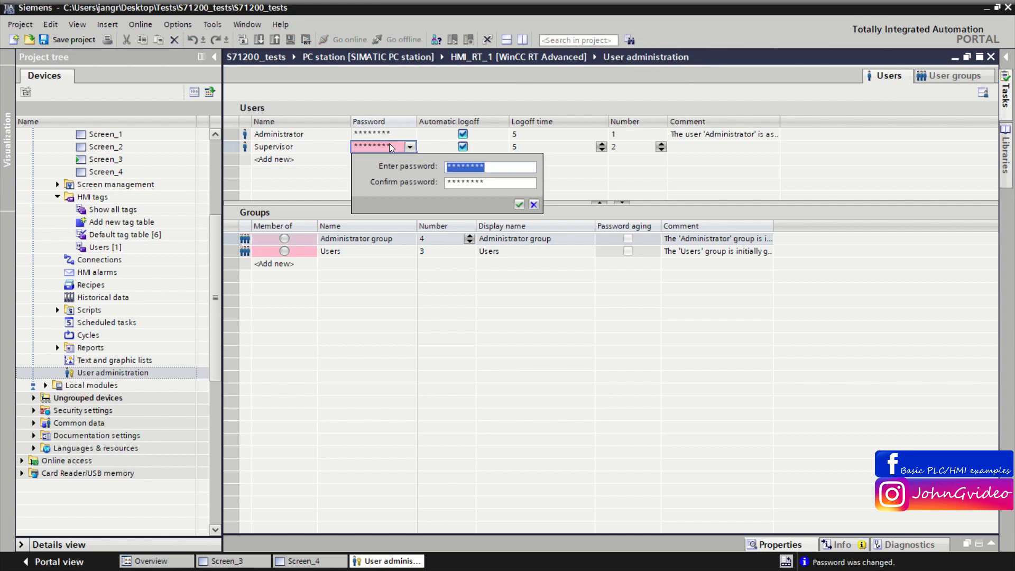
# - Enter and confirm the Supervisor user's password
pyautogui.write('**')
pyautogui.press('Tab')
pyautogui.write('*')
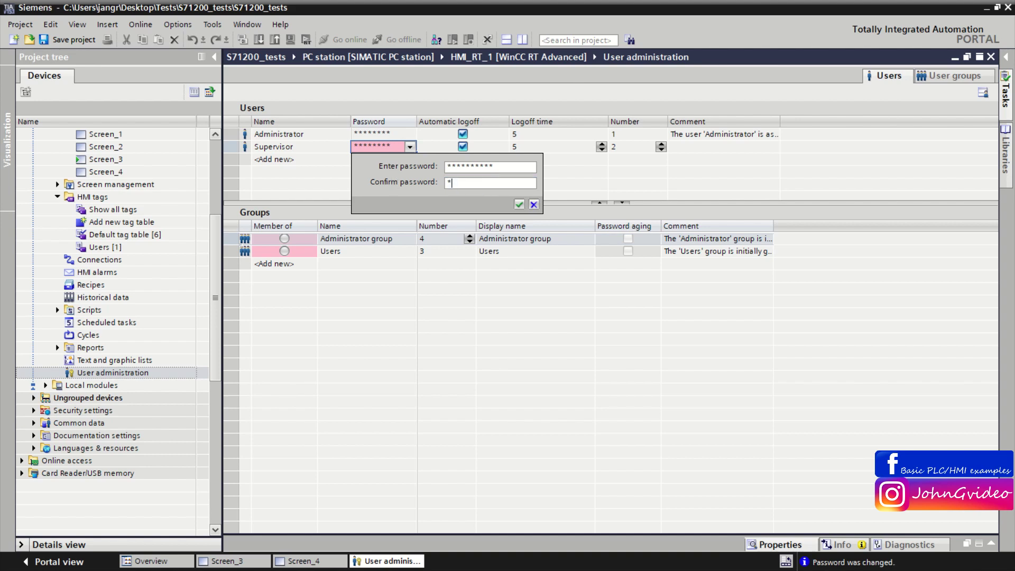
pyautogui.write('*********')
pyautogui.click(519, 204)
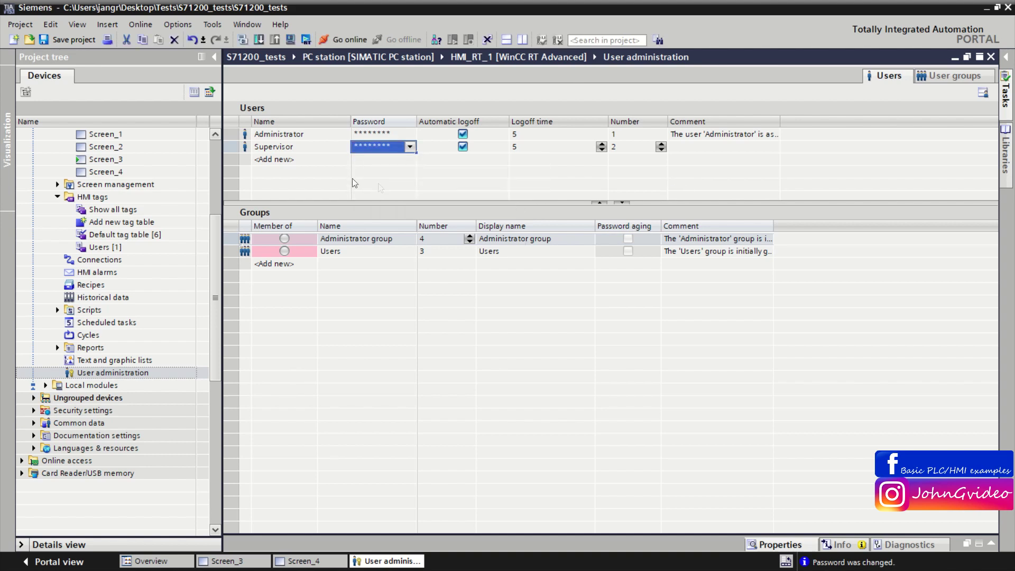
# - Add a new user named Maintenance, number 3, and set and confirm its password
pyautogui.click(285, 159)
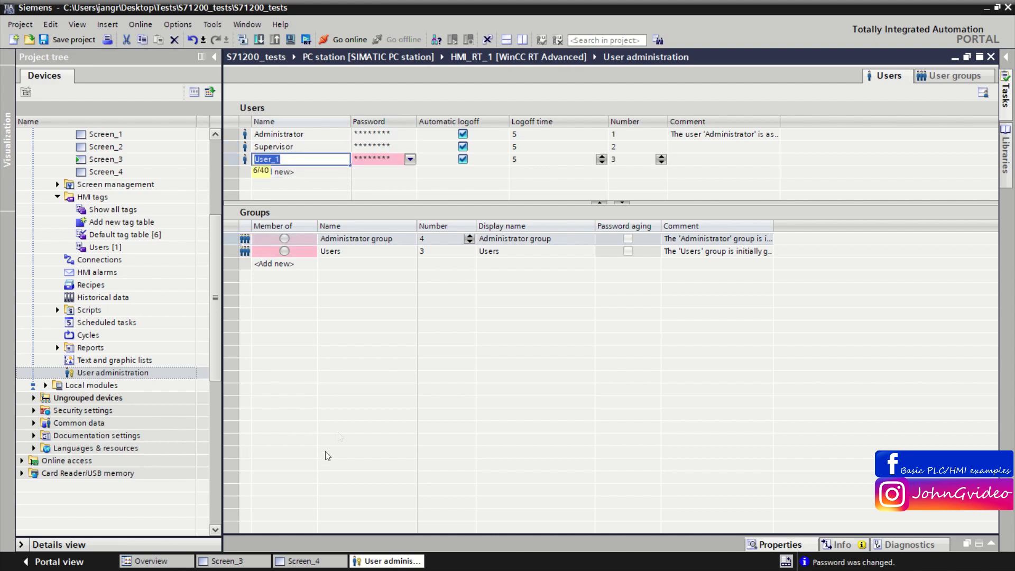
pyautogui.click(326, 559)
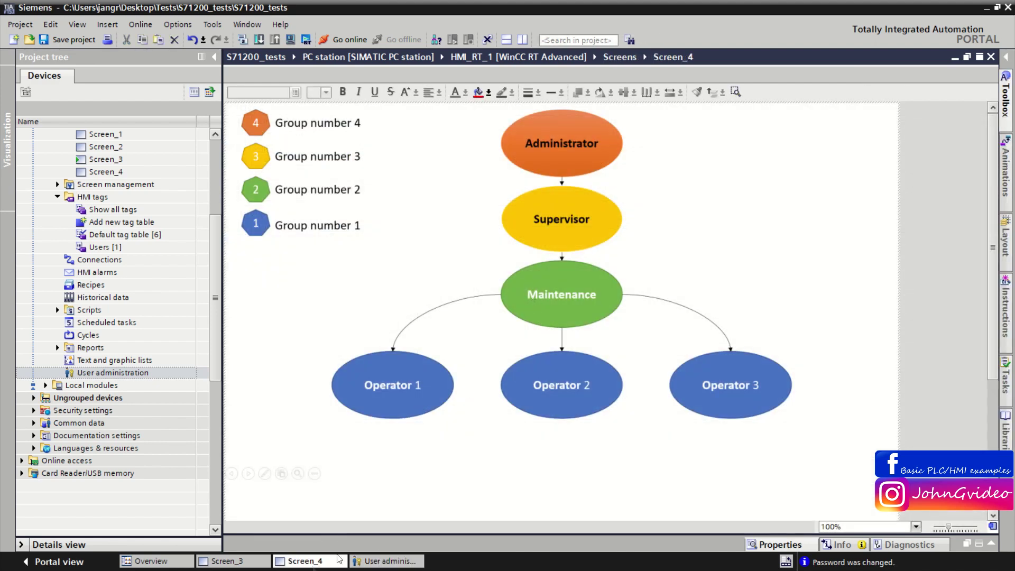
pyautogui.click(389, 561)
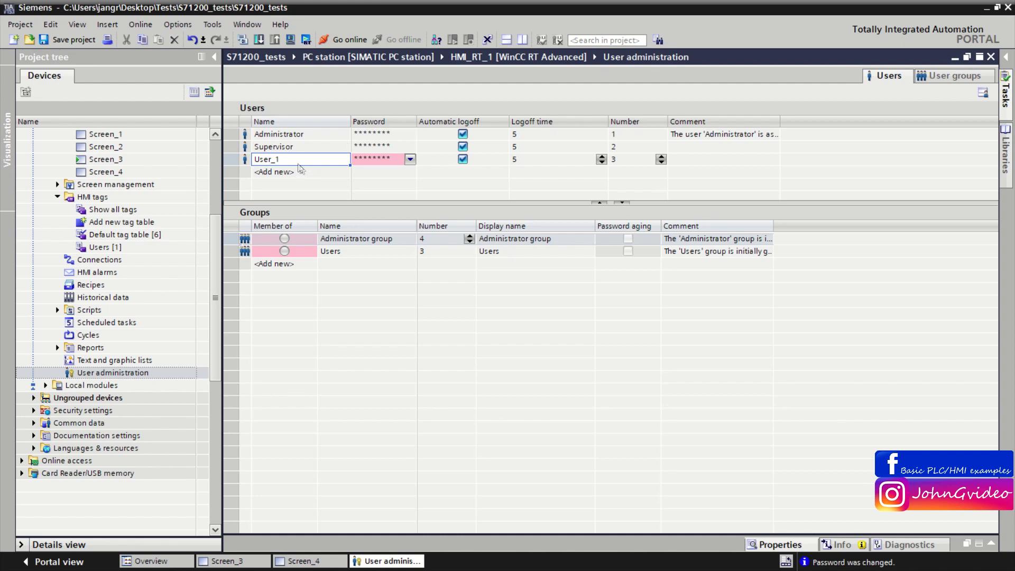
pyautogui.write('Maintenance')
pyautogui.click(371, 164)
pyautogui.click(371, 163)
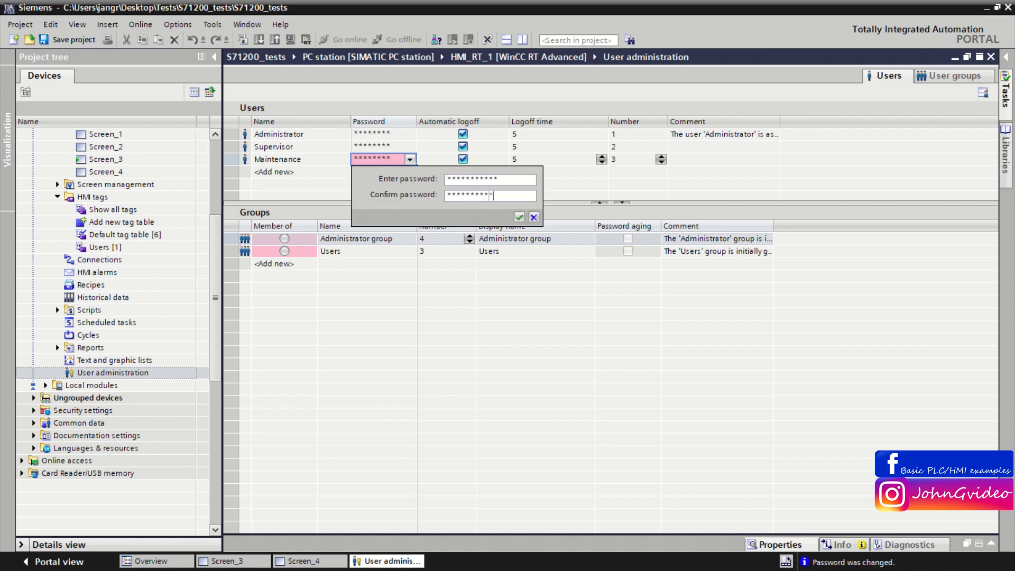
pyautogui.click(519, 217)
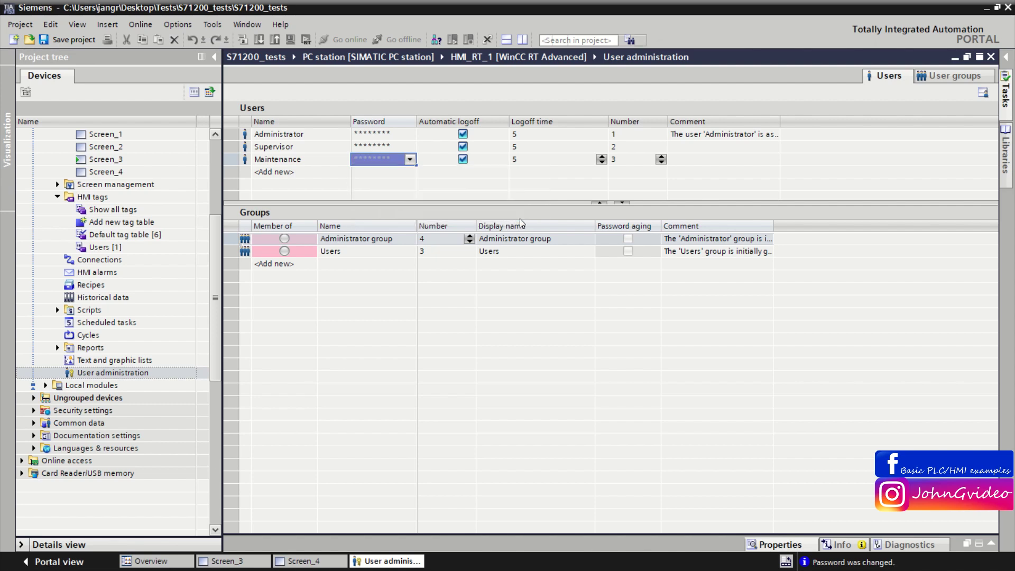
pyautogui.click(307, 560)
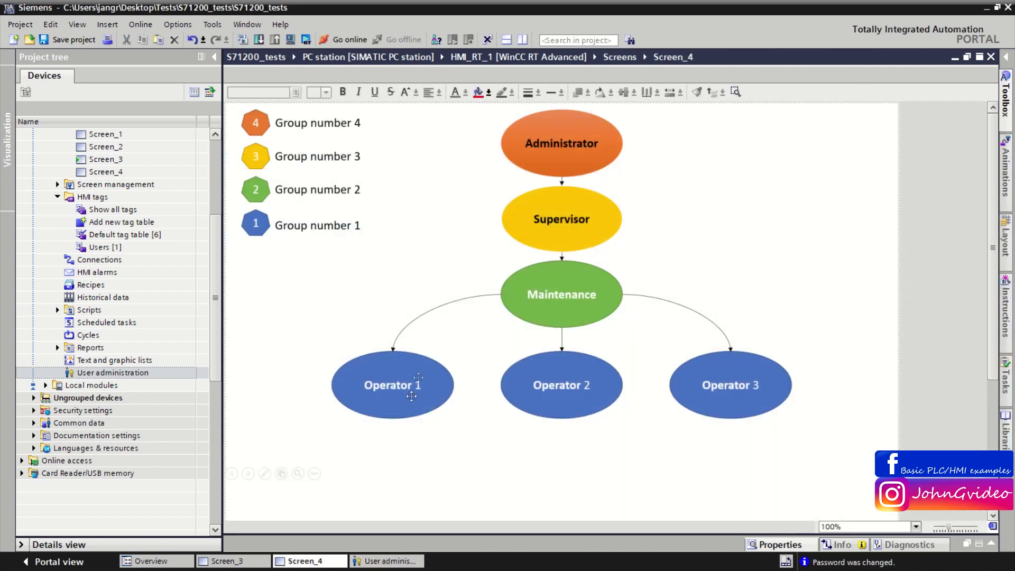
# - Add user Operator1 as number 4 with a confirmed password
pyautogui.click(401, 560)
pyautogui.click(298, 173)
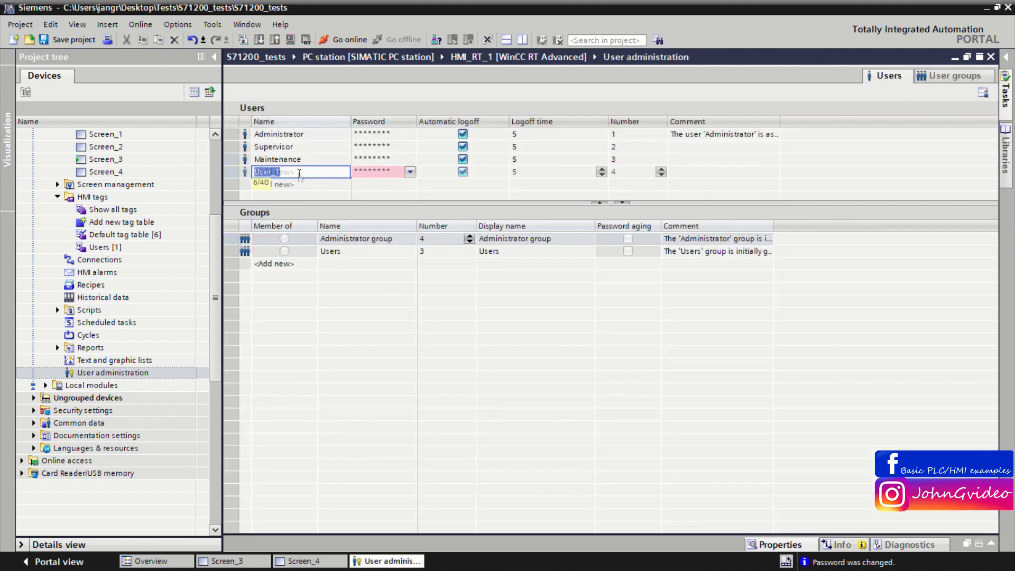
pyautogui.write('Operator')
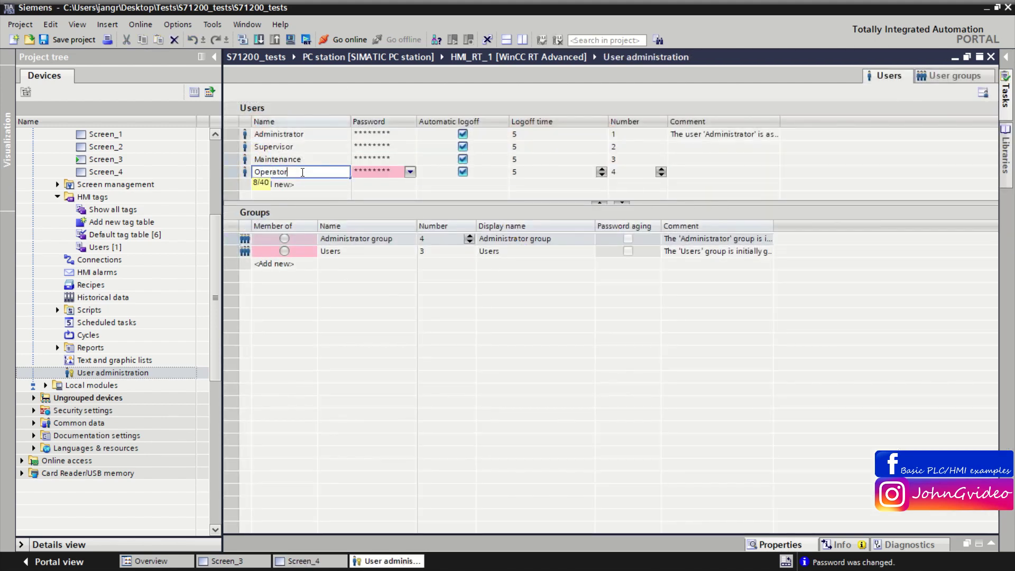
pyautogui.write('1')
pyautogui.click(365, 172)
pyautogui.press('Tab')
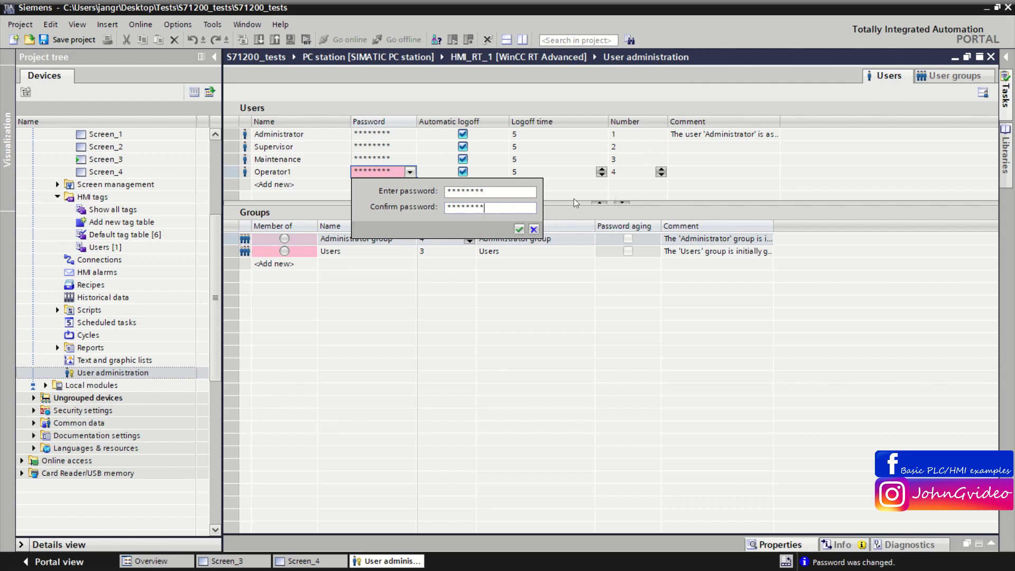
pyautogui.click(518, 229)
# - Add user Operator2 as number 5 with a confirmed password
pyautogui.click(290, 184)
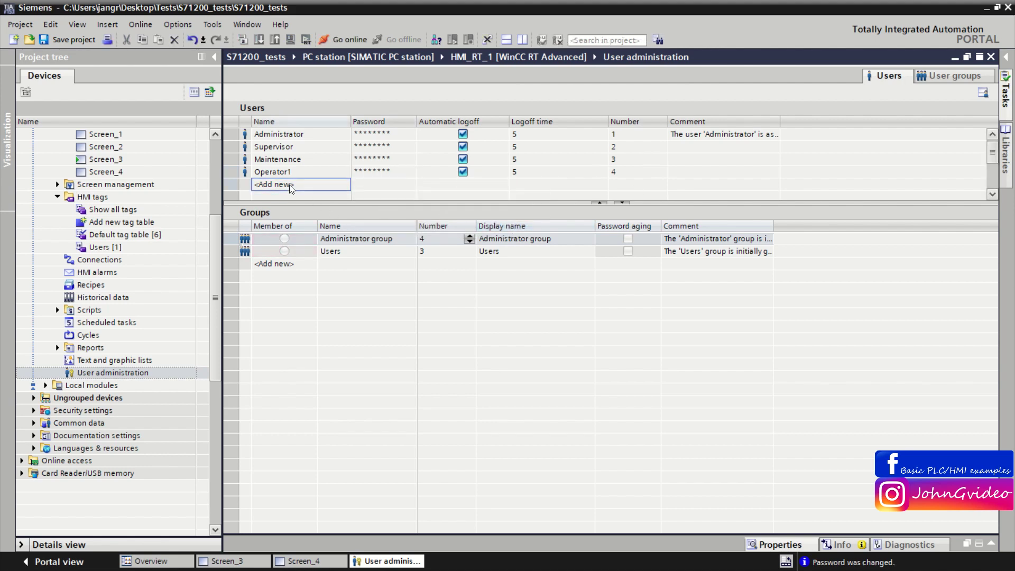
pyautogui.write('Operator')
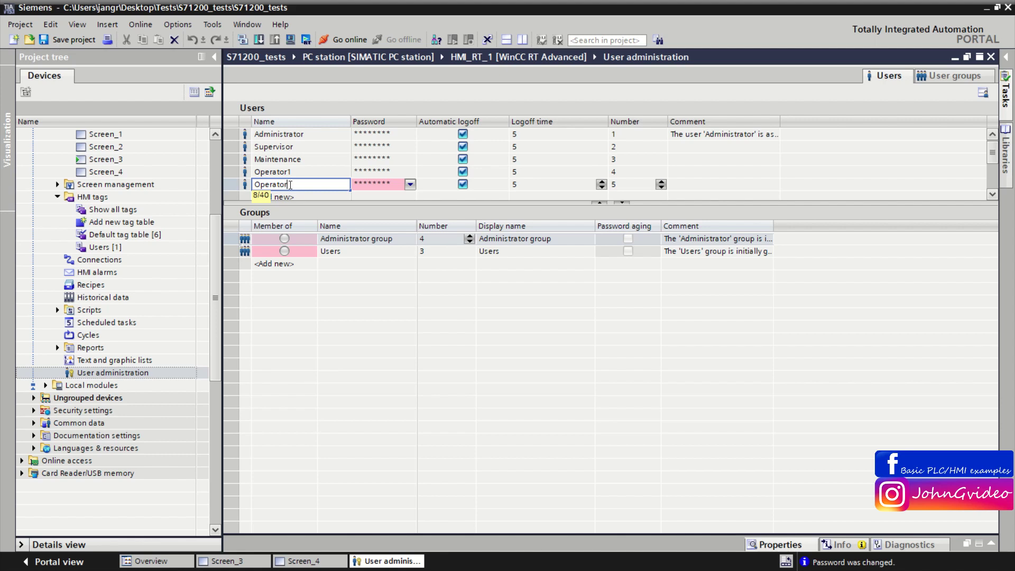
pyautogui.write('2')
pyautogui.click(373, 183)
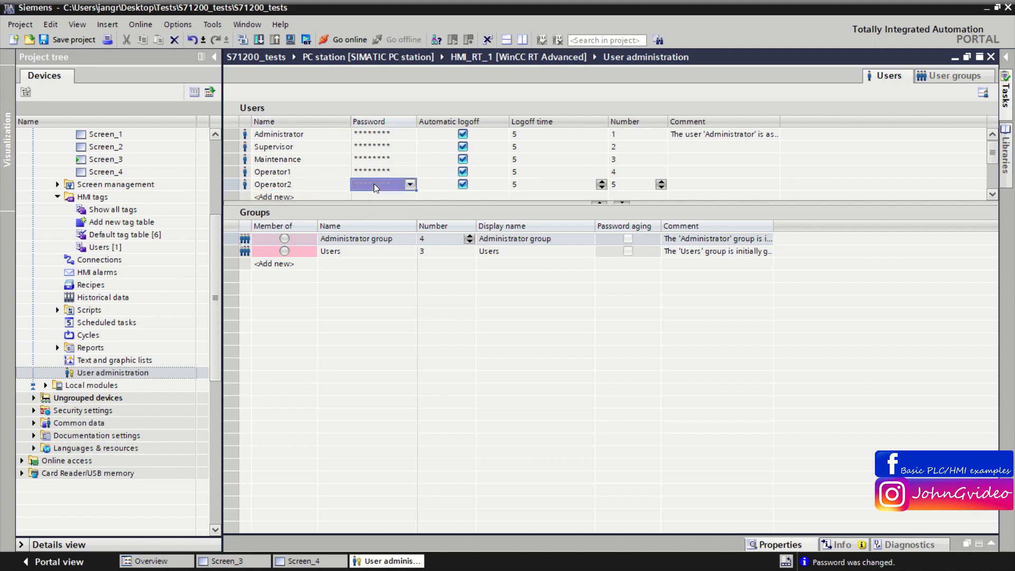
pyautogui.write('***')
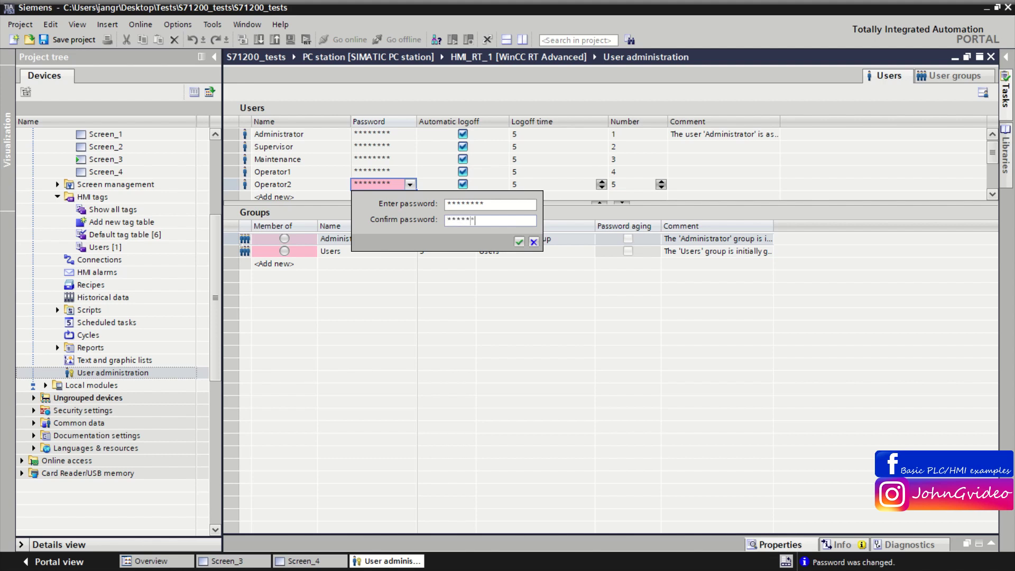
pyautogui.click(519, 241)
# - Add user Operator3 as number 6 with a confirmed password
pyautogui.click(309, 196)
pyautogui.write('Operator3')
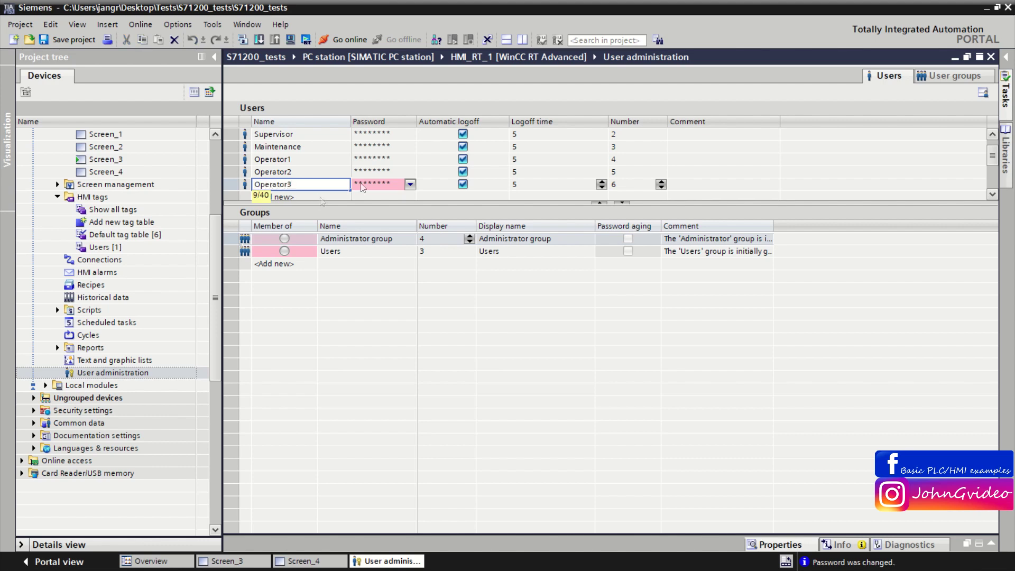
pyautogui.click(381, 183)
pyautogui.click(392, 185)
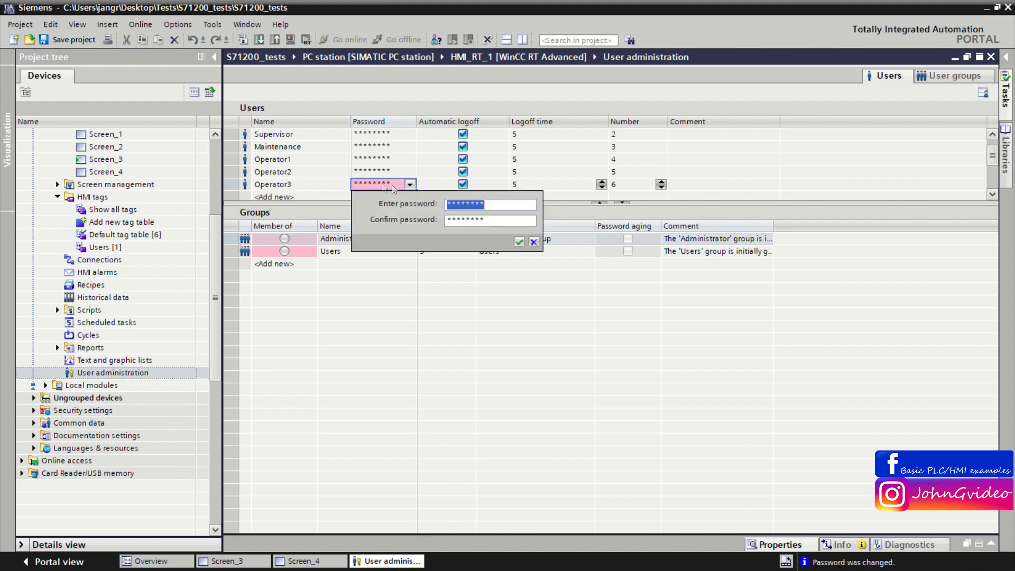
pyautogui.click(518, 243)
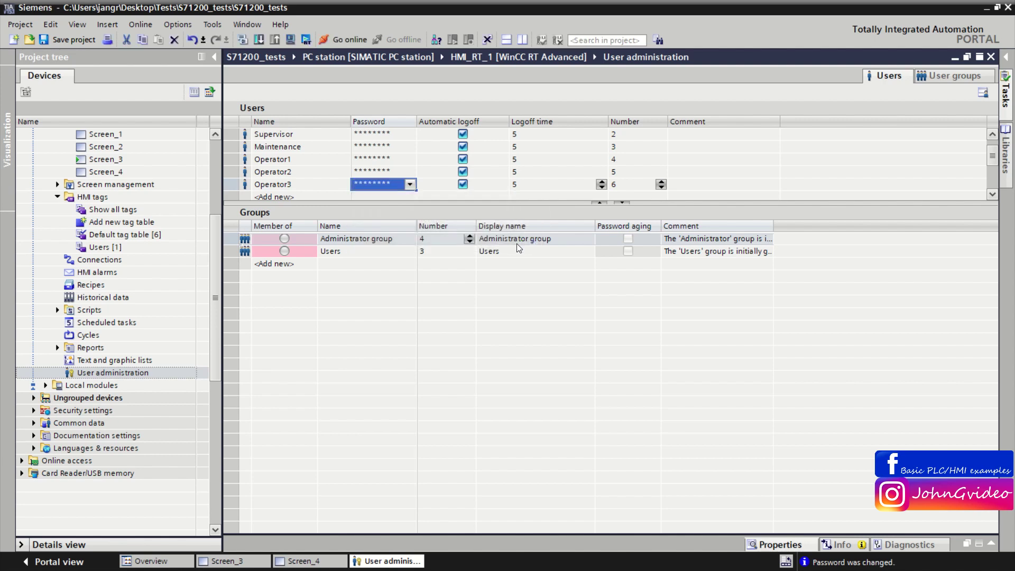
# - Drag the splitter down so all six users show, checking Screen_4's hierarchy diagram in between
pyautogui.moveTo(697, 206); pyautogui.dragTo(697, 290)
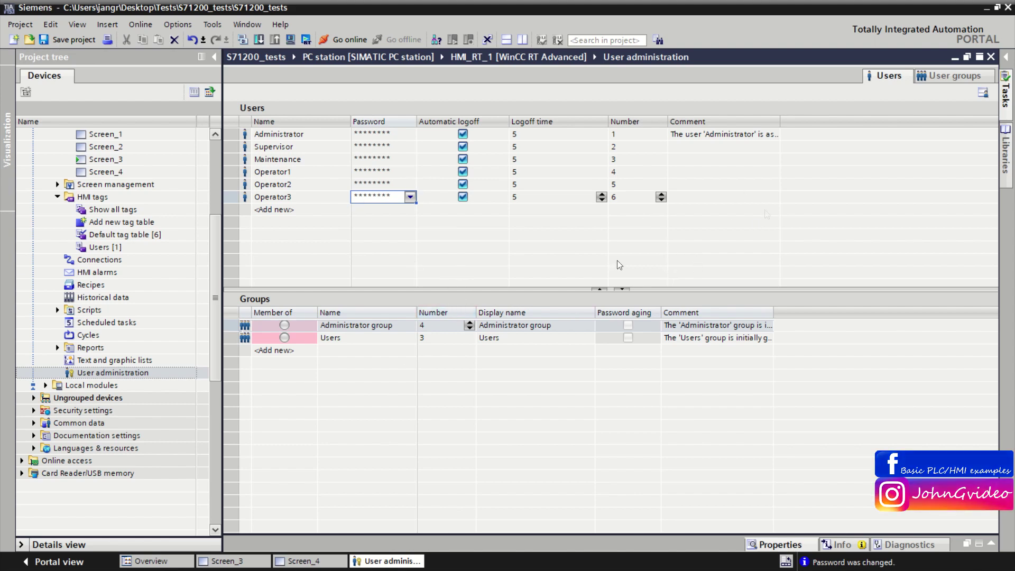
pyautogui.click(325, 562)
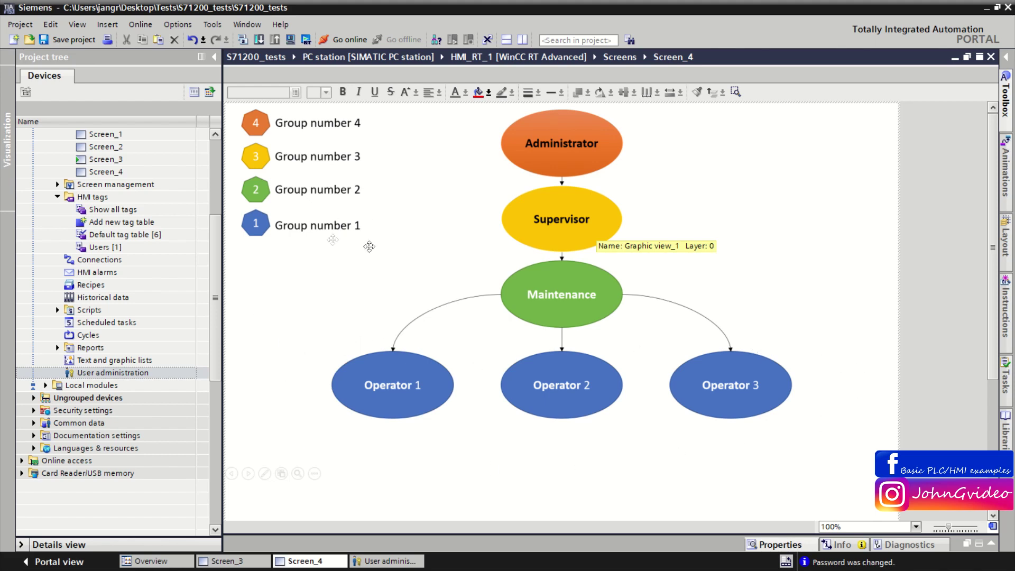
pyautogui.click(394, 561)
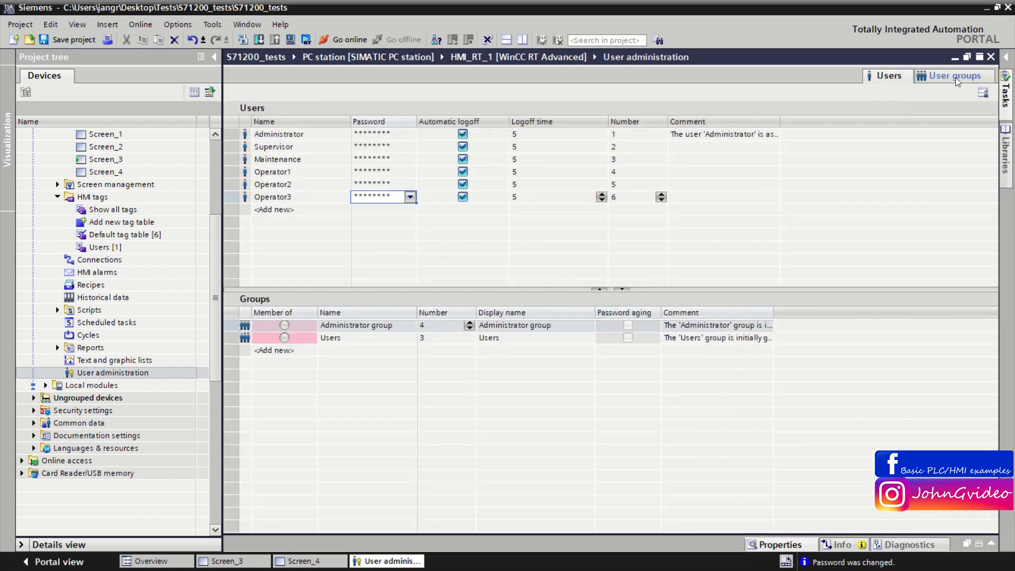
# - Rename group 3 from Users to Supervisor, display name included, then view Screen_4's diagram
pyautogui.click(955, 77)
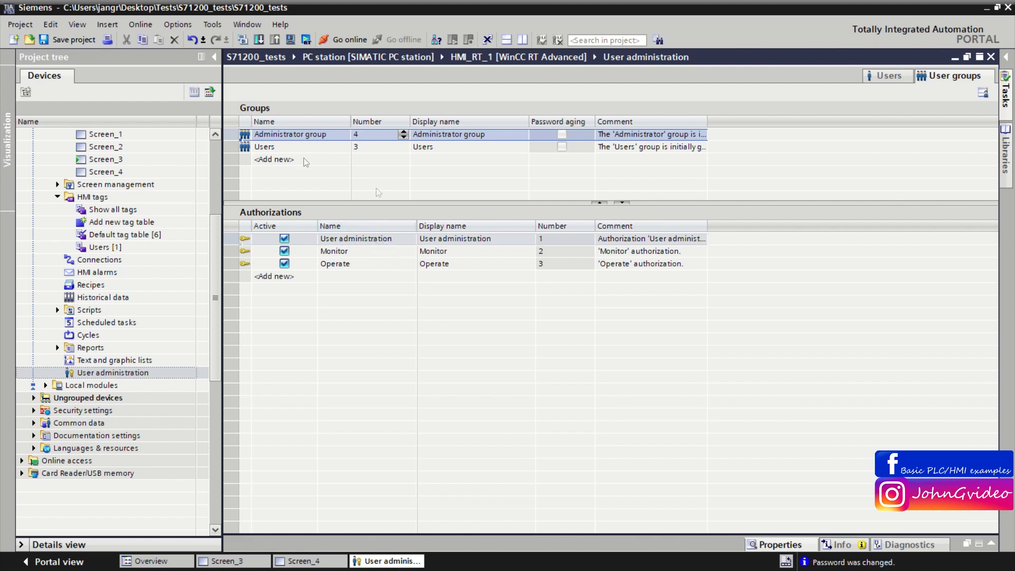
pyautogui.click(289, 147)
pyautogui.click(291, 148)
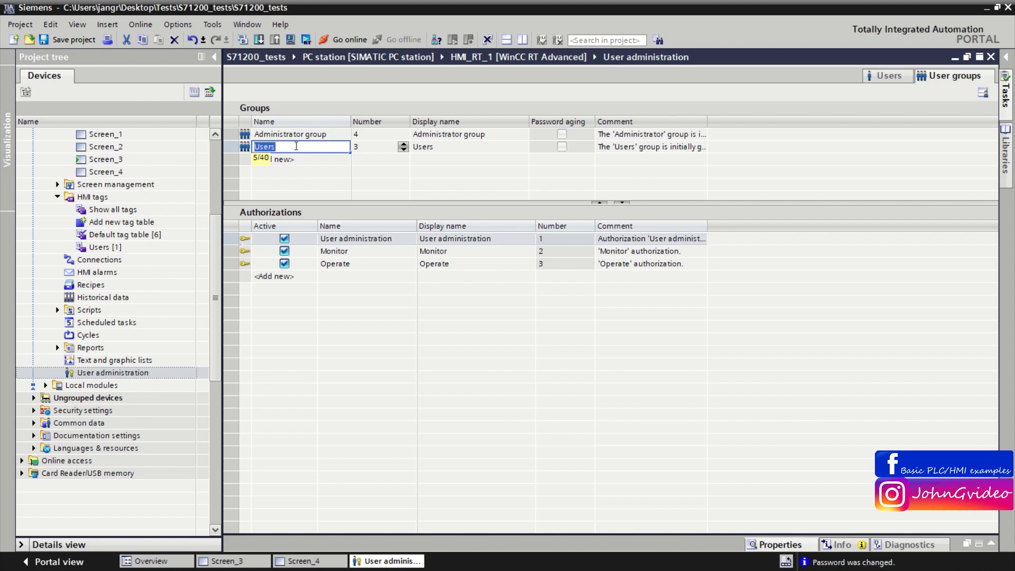
pyautogui.click(306, 561)
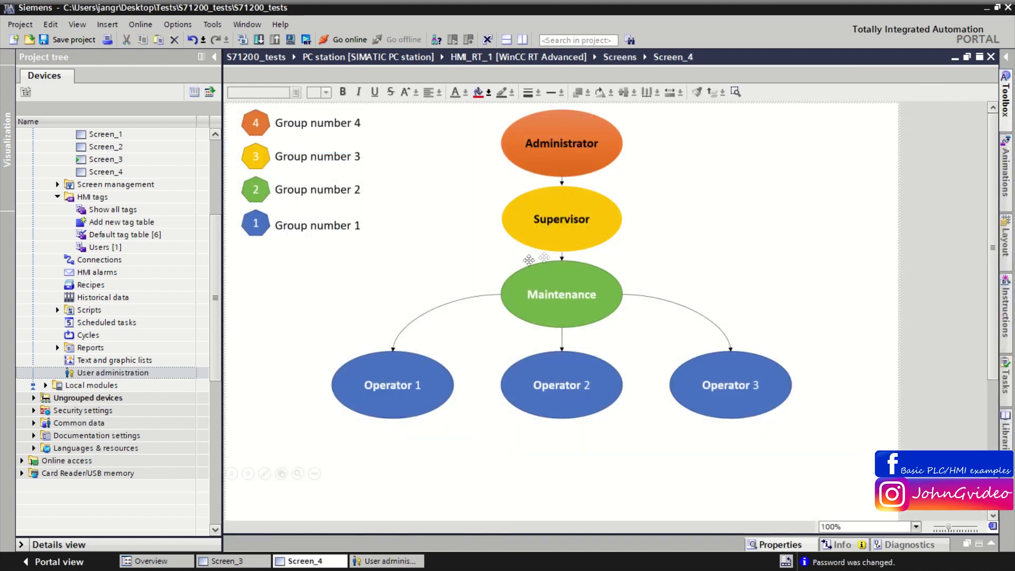
pyautogui.click(385, 560)
pyautogui.doubleClick(292, 146)
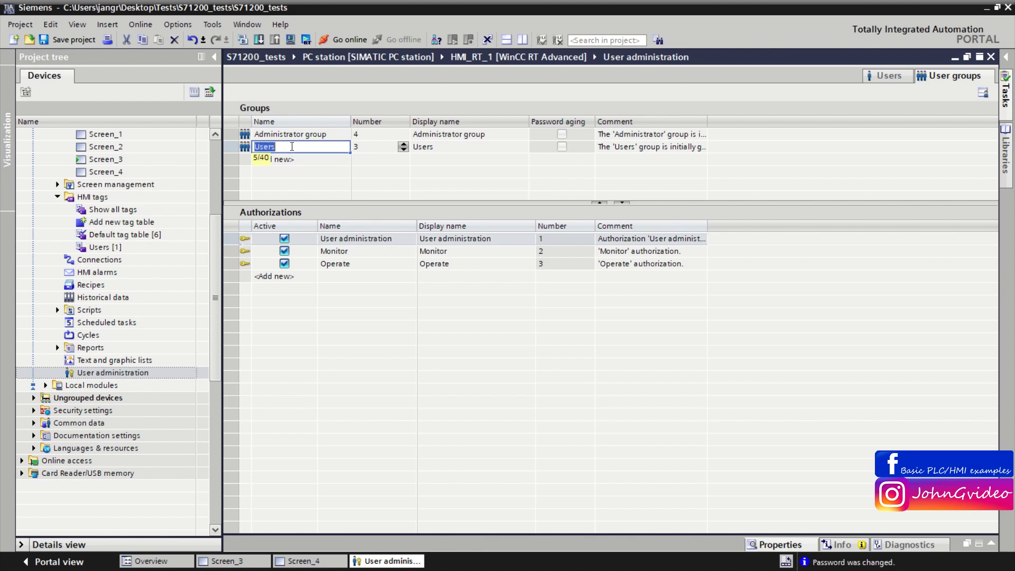
pyautogui.write('Supervisor')
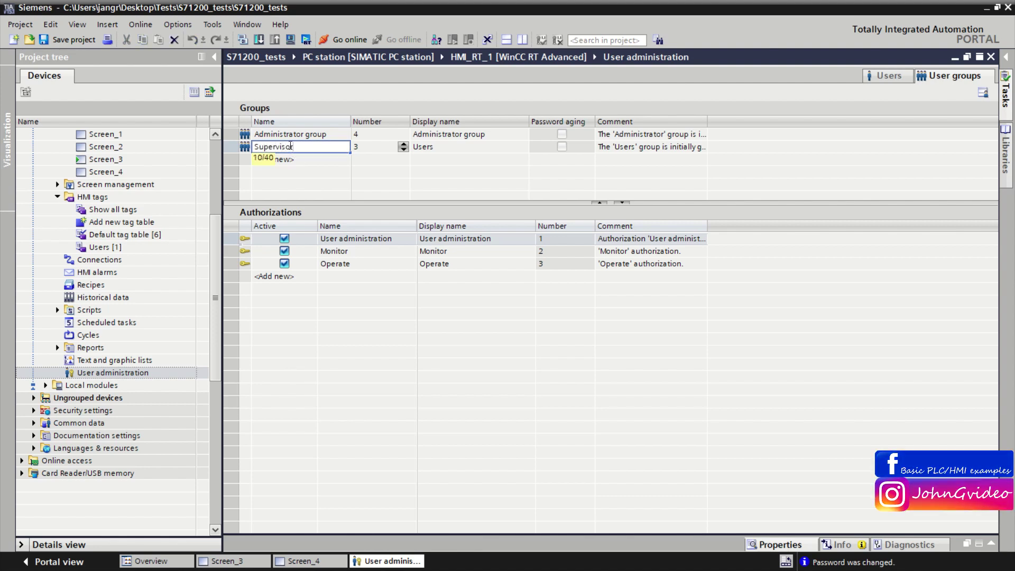
pyautogui.doubleClick(450, 146)
pyautogui.write('S')
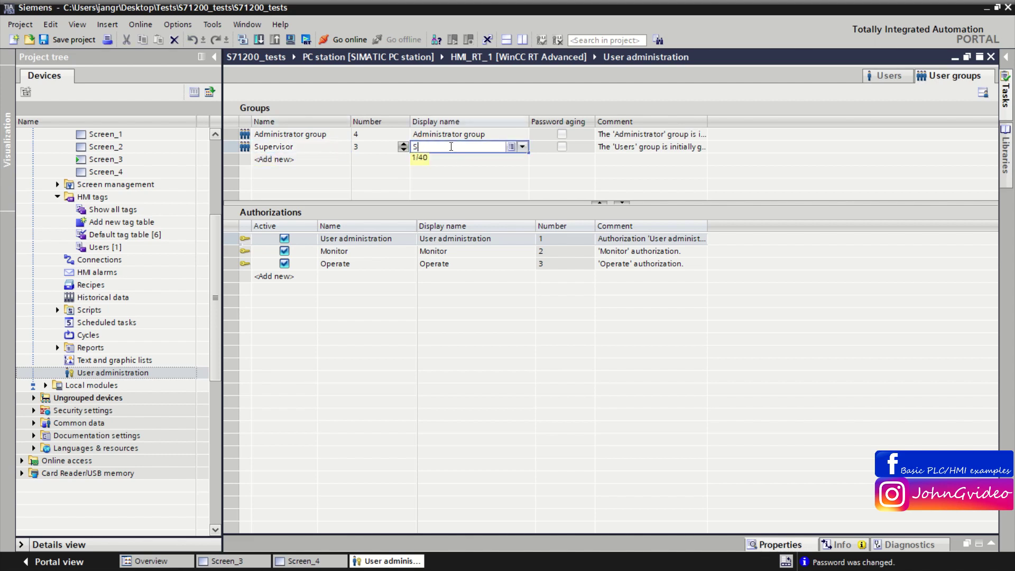
pyautogui.write('upervisor')
pyautogui.click(360, 147)
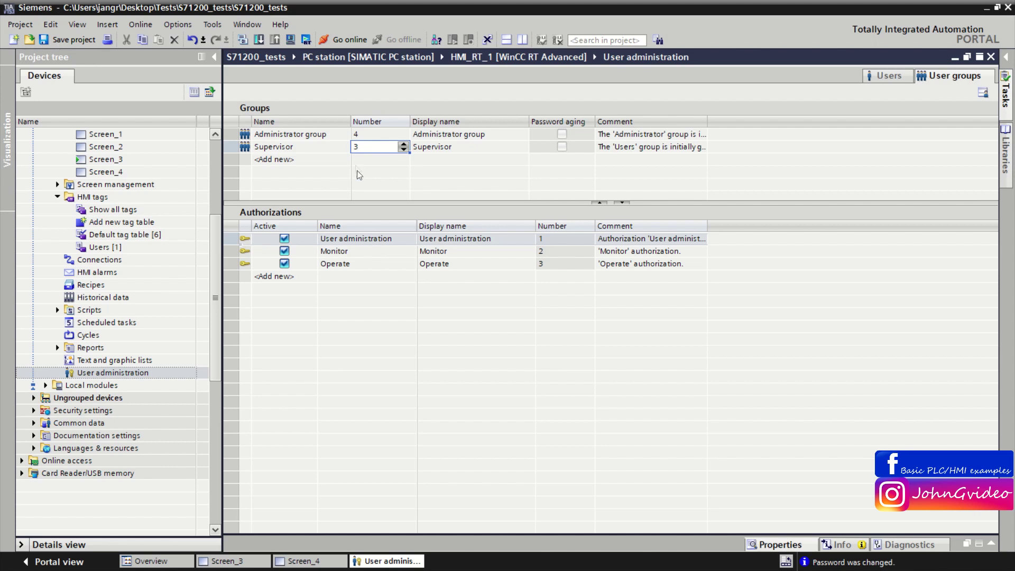
pyautogui.click(313, 563)
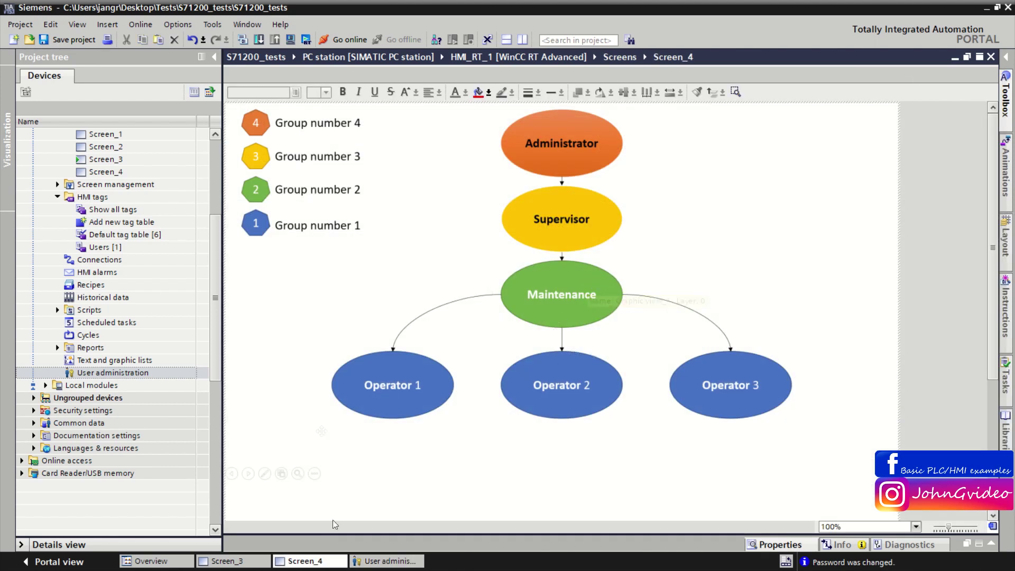
# - Add a new user group named Maintenance with number 2
pyautogui.click(388, 561)
pyautogui.click(300, 159)
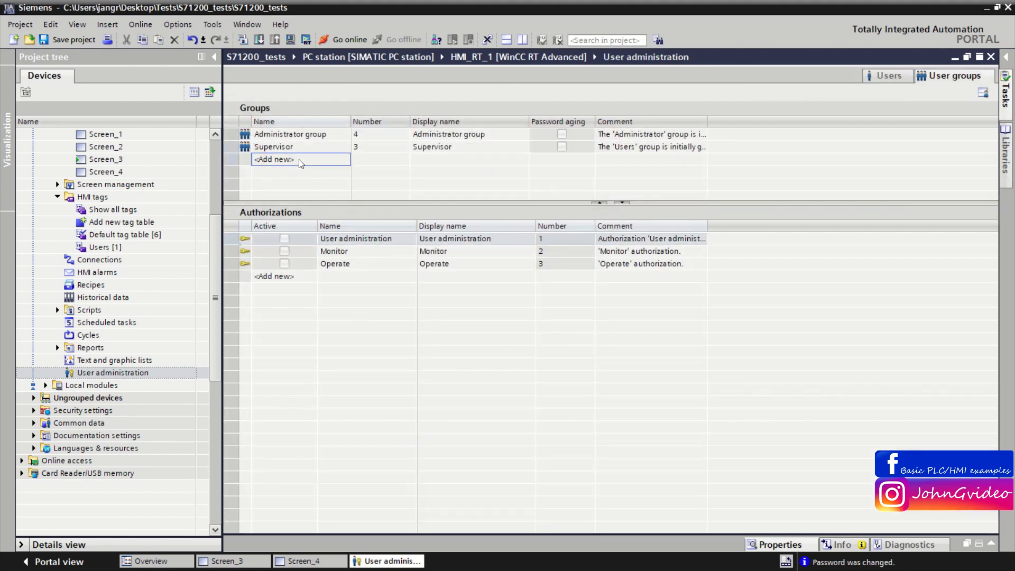
pyautogui.click(299, 159)
pyautogui.write('Maintenance')
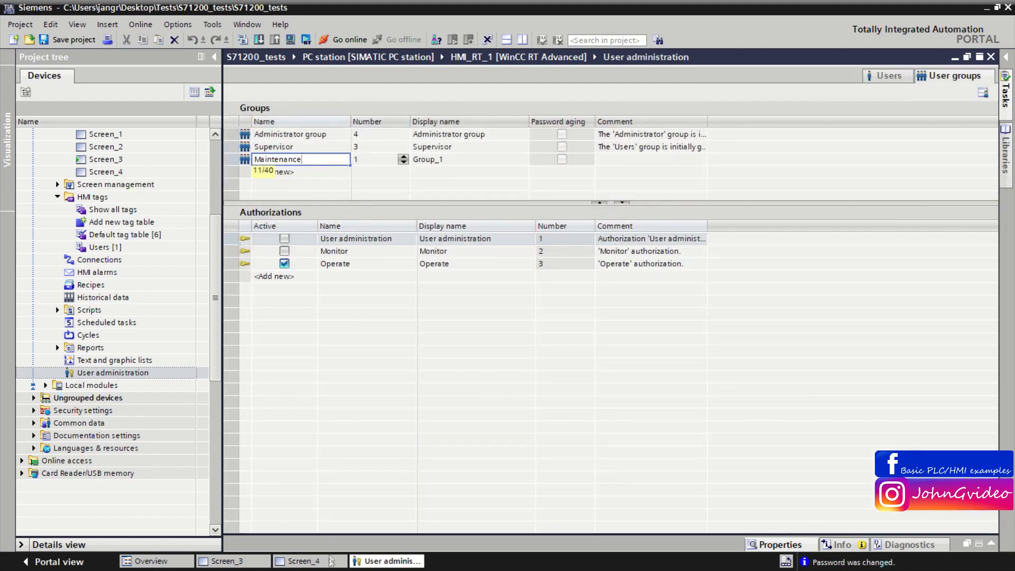
pyautogui.click(331, 562)
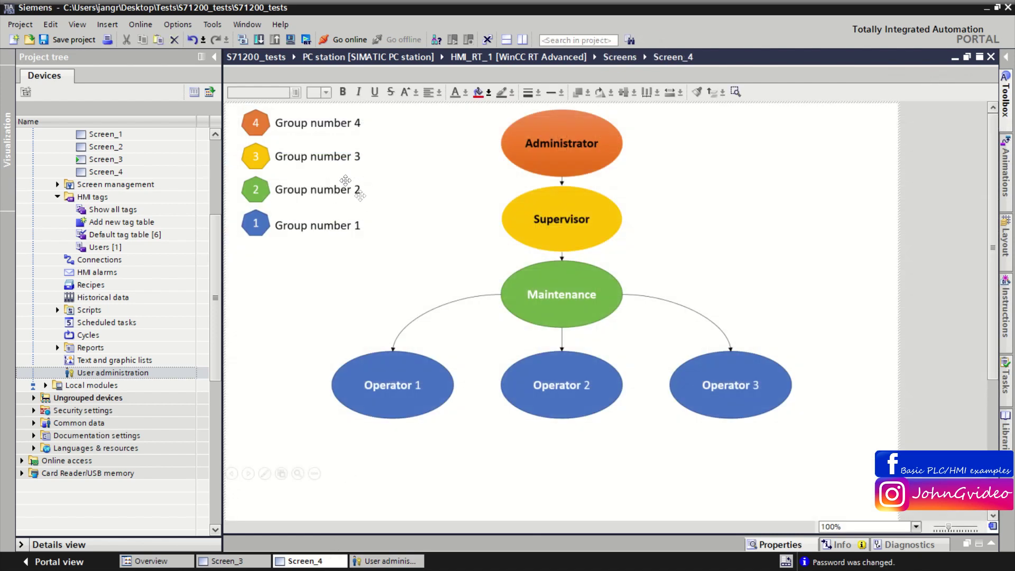
pyautogui.click(377, 561)
pyautogui.click(374, 159)
pyautogui.doubleClick(372, 157)
pyautogui.write('2')
pyautogui.click(316, 174)
# - Add a Users group with display name Operators, and fill in Maintenance's display name
pyautogui.click(283, 176)
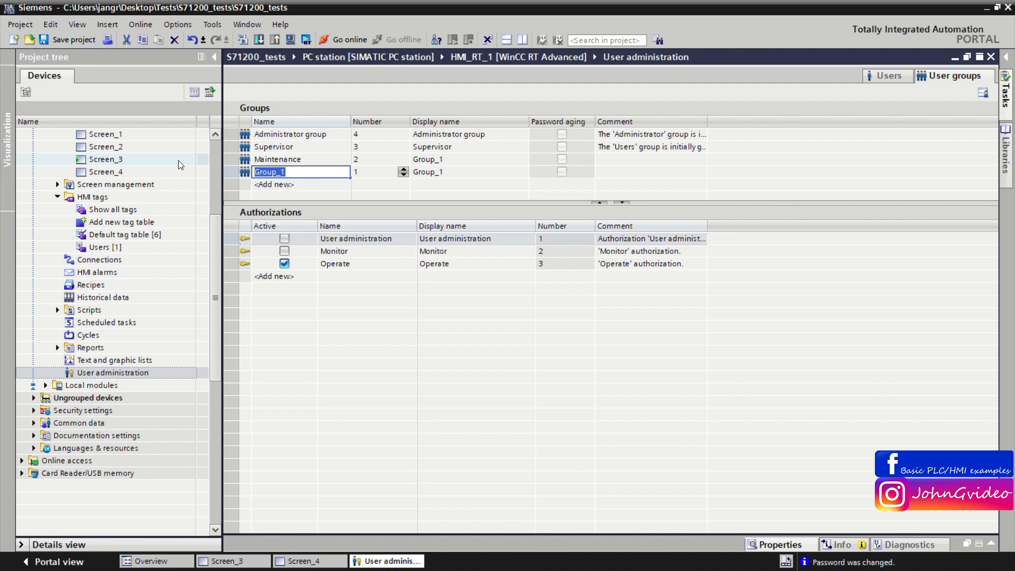
pyautogui.write('Users')
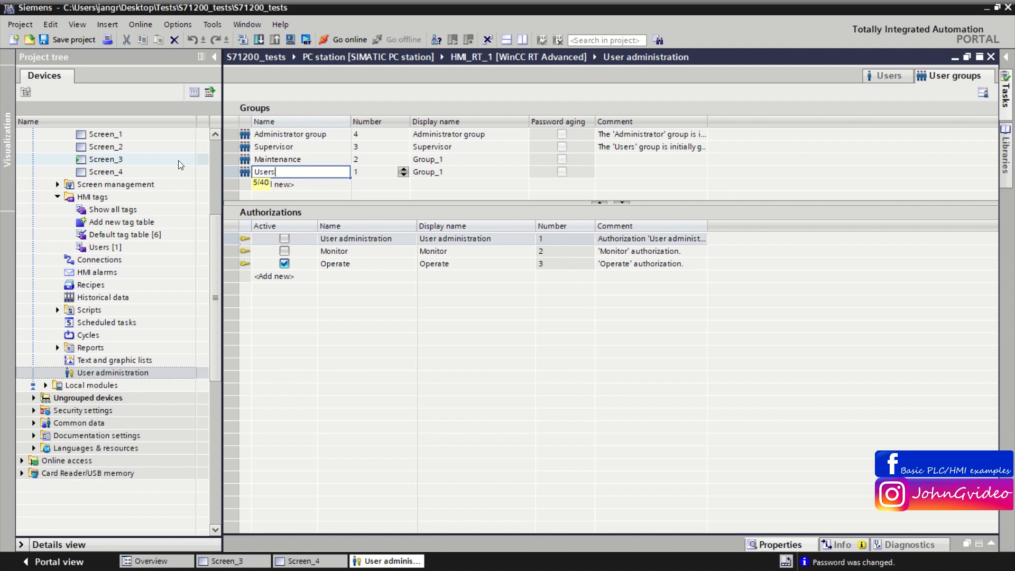
pyautogui.click(448, 171)
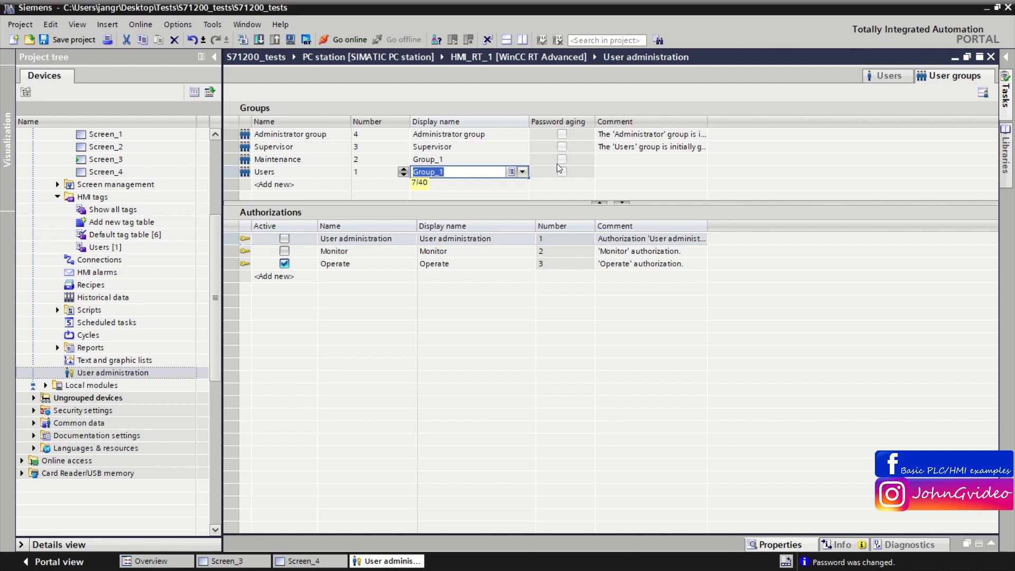
pyautogui.write('Operators')
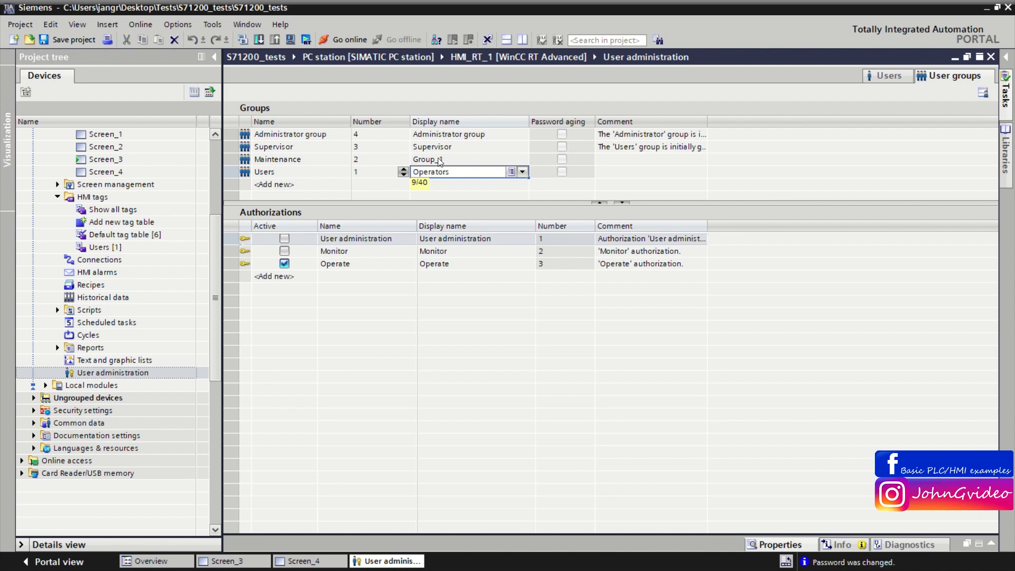
pyautogui.click(456, 158)
pyautogui.write('Maintenace')
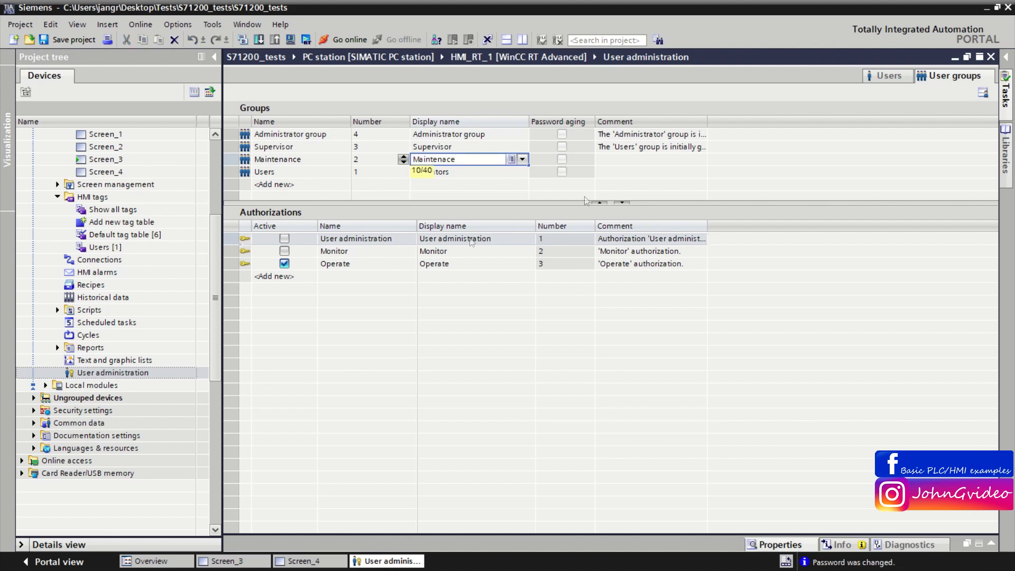
pyautogui.click(679, 160)
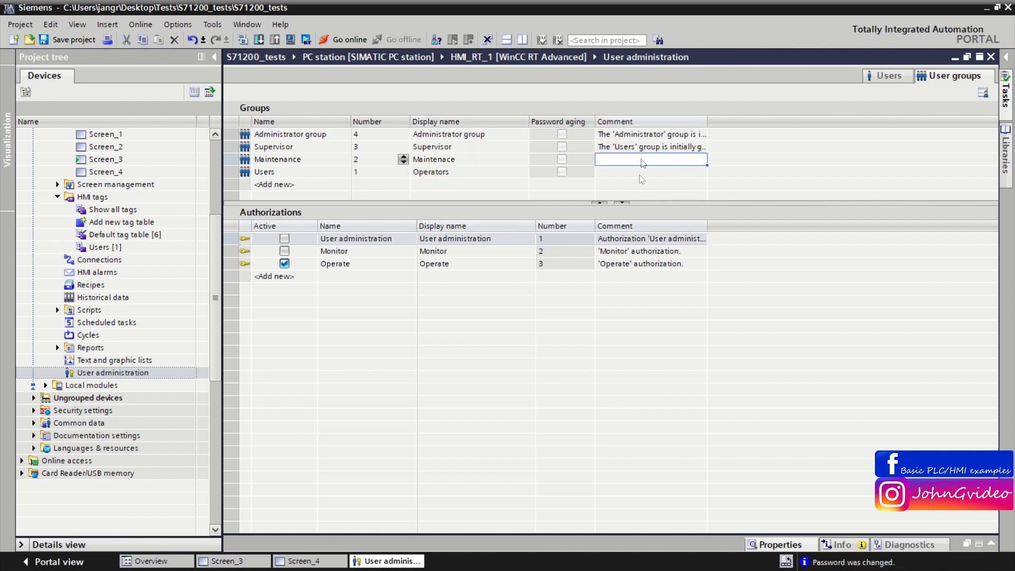
# - Review each group's authorizations and grant Maintenance the User administration right
pyautogui.click(295, 135)
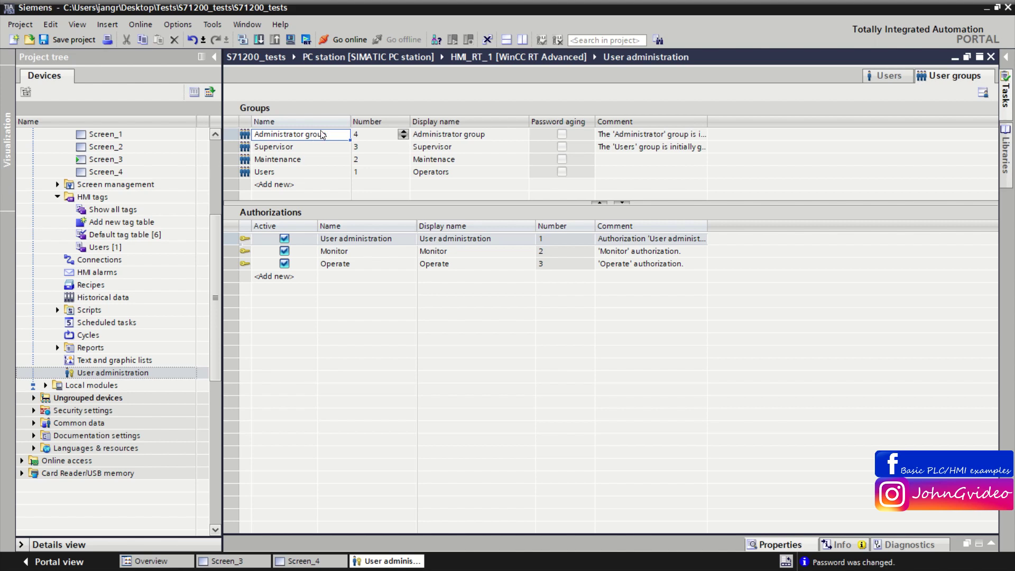
pyautogui.click(306, 148)
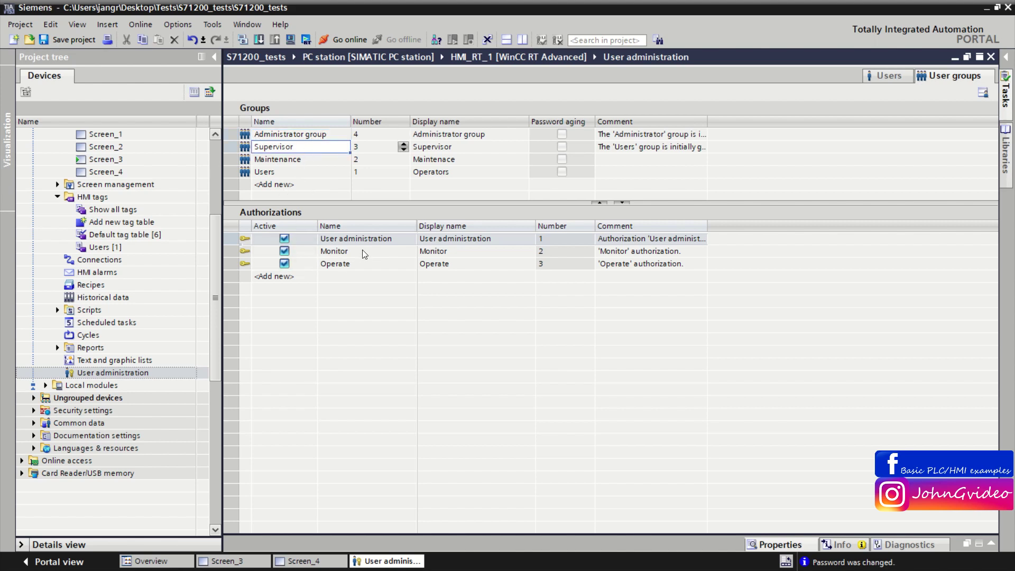
pyautogui.click(276, 161)
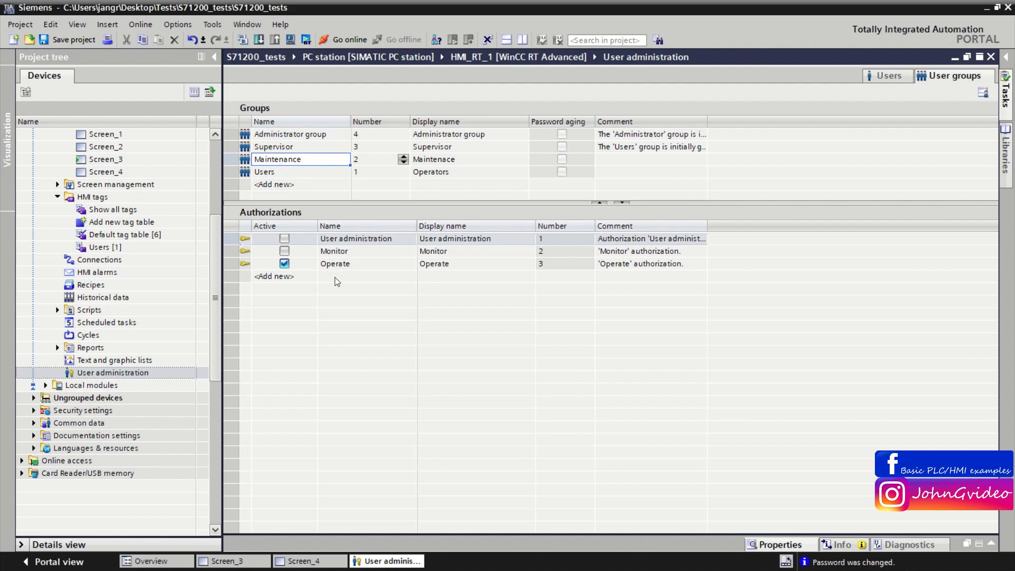
pyautogui.click(283, 240)
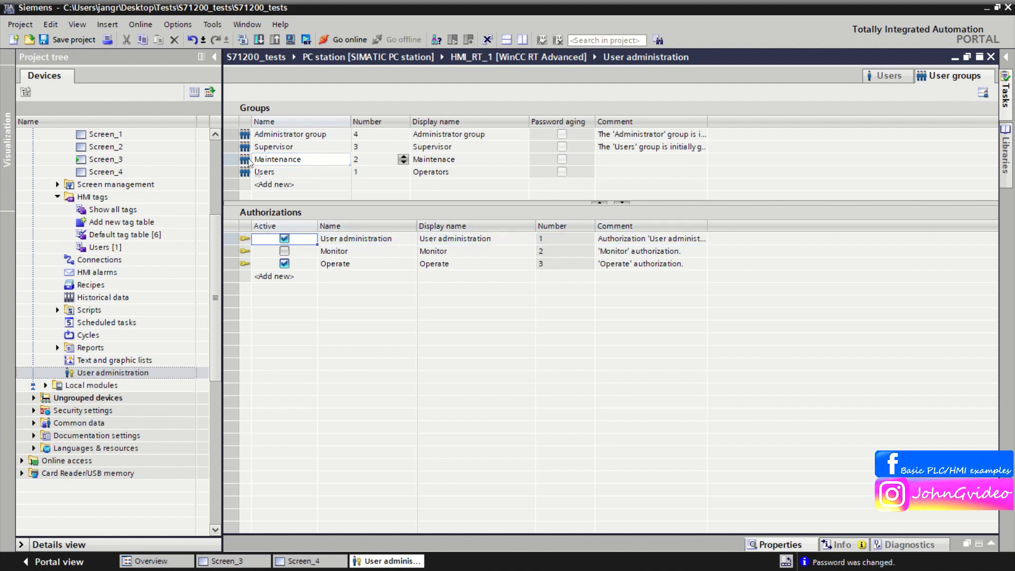
pyautogui.click(289, 172)
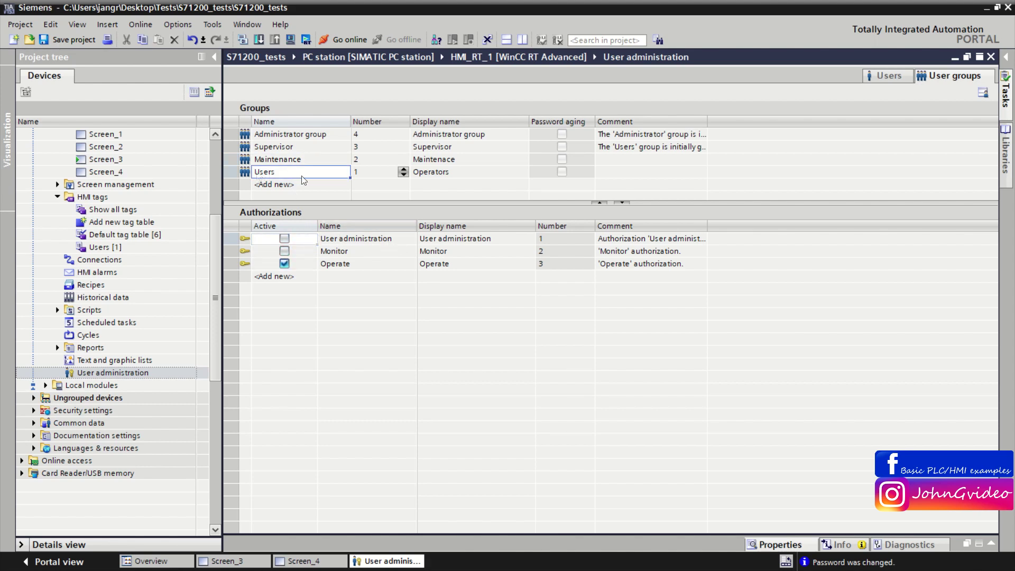
pyautogui.click(882, 78)
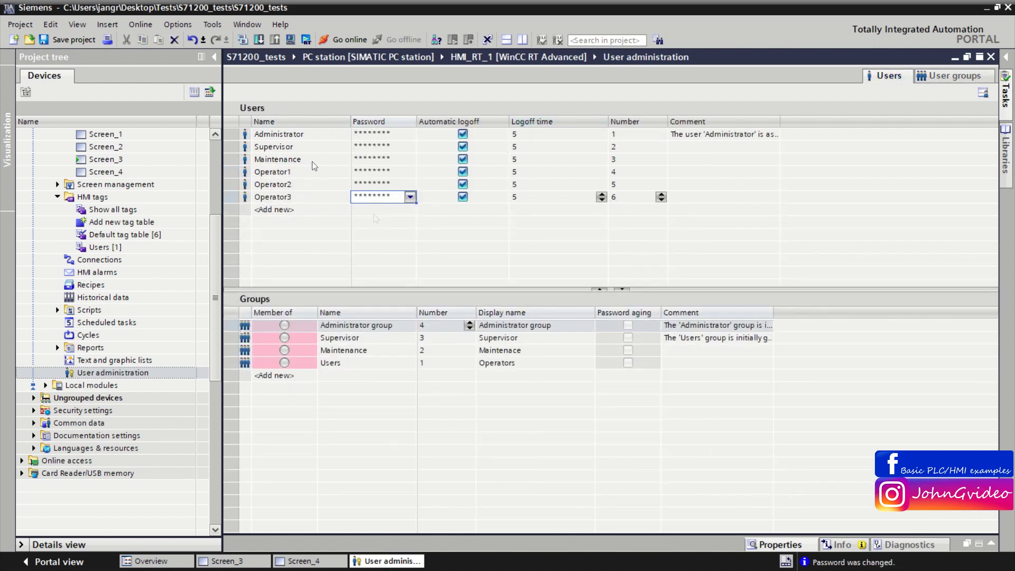
# - Assign Supervisor, Maintenance and Operator1–3 to the Supervisor, Maintenance and Users groups respectively
pyautogui.click(284, 136)
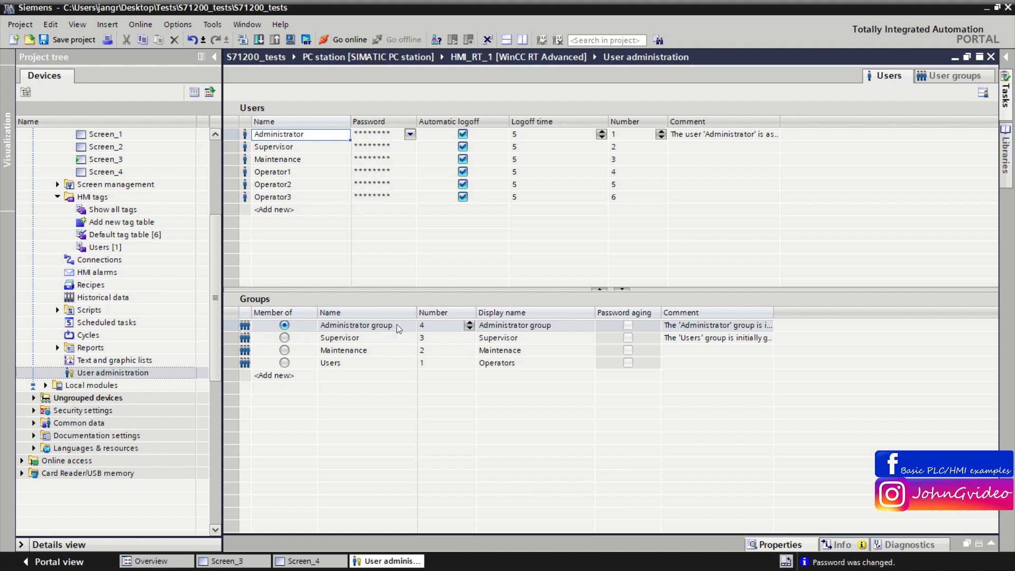
pyautogui.click(275, 146)
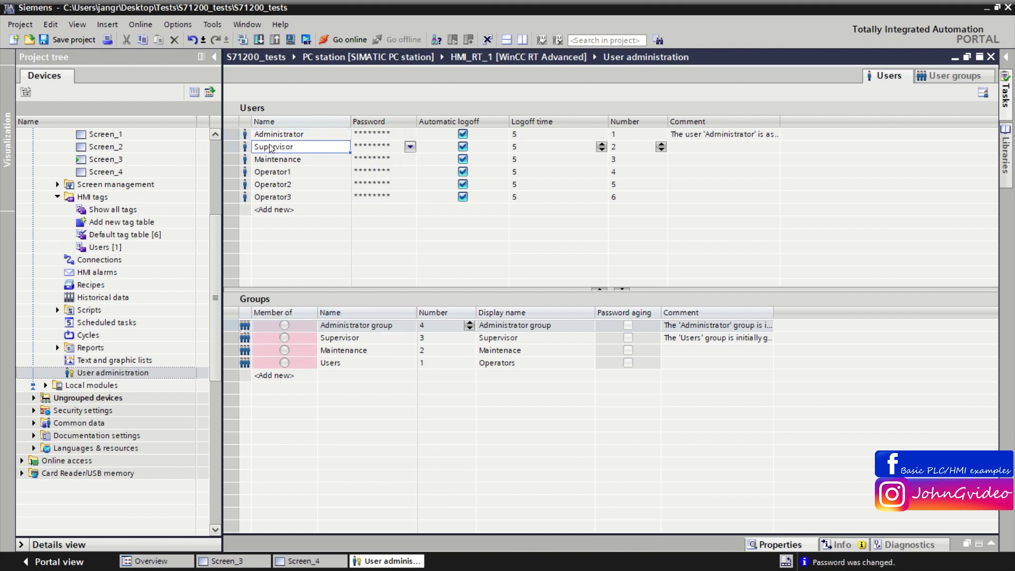
pyautogui.click(284, 338)
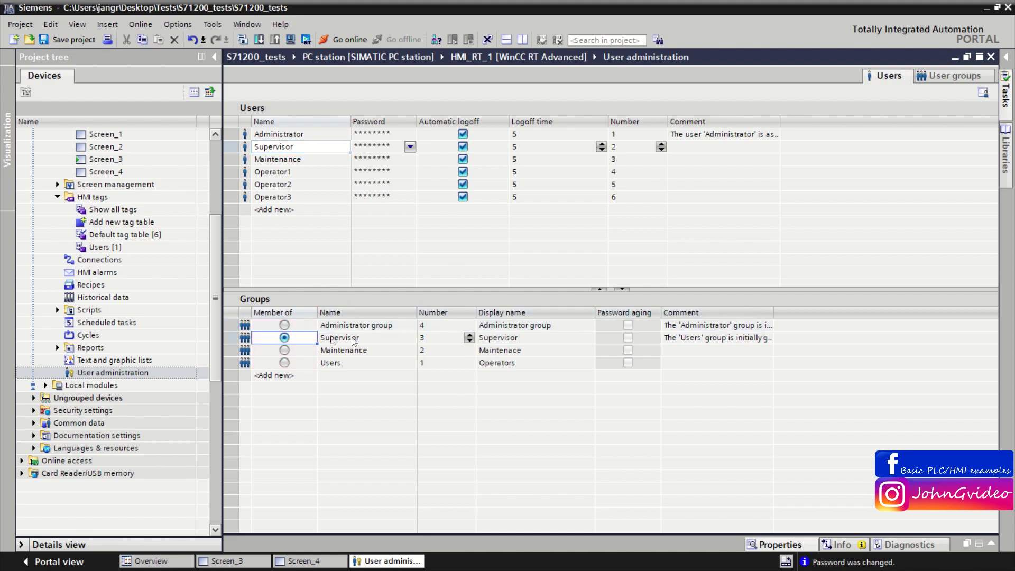
pyautogui.click(281, 160)
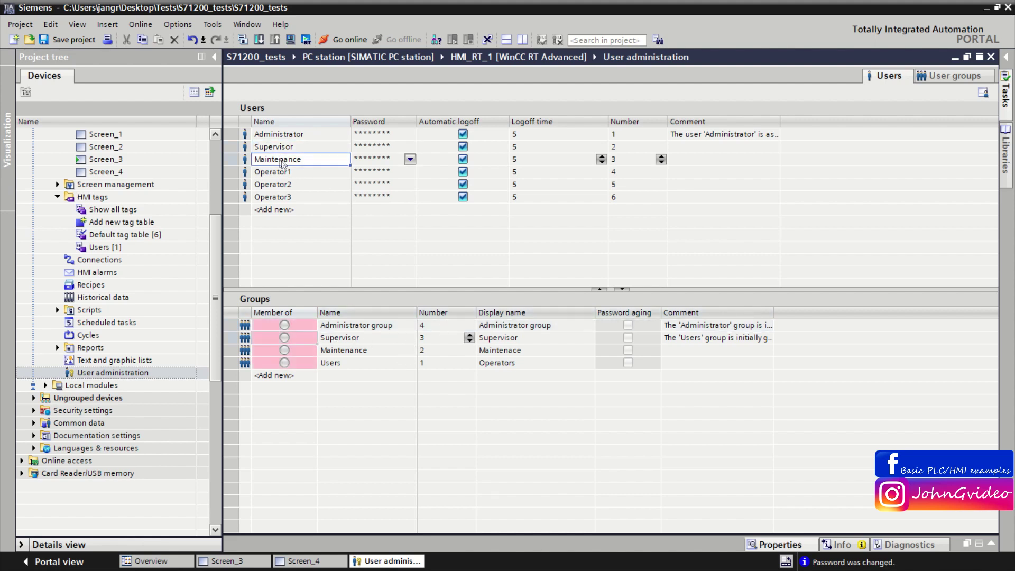
pyautogui.click(284, 350)
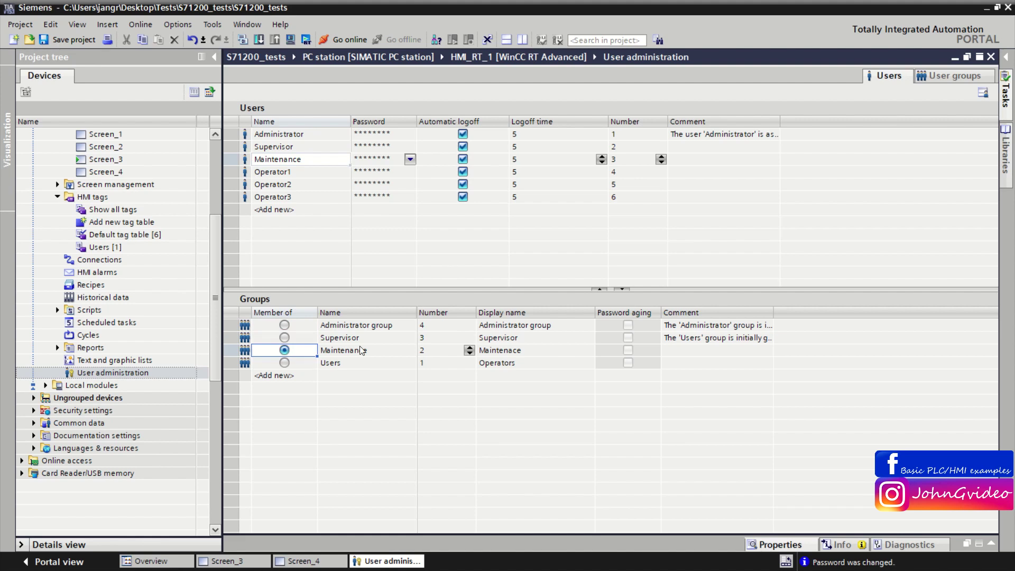
pyautogui.click(289, 175)
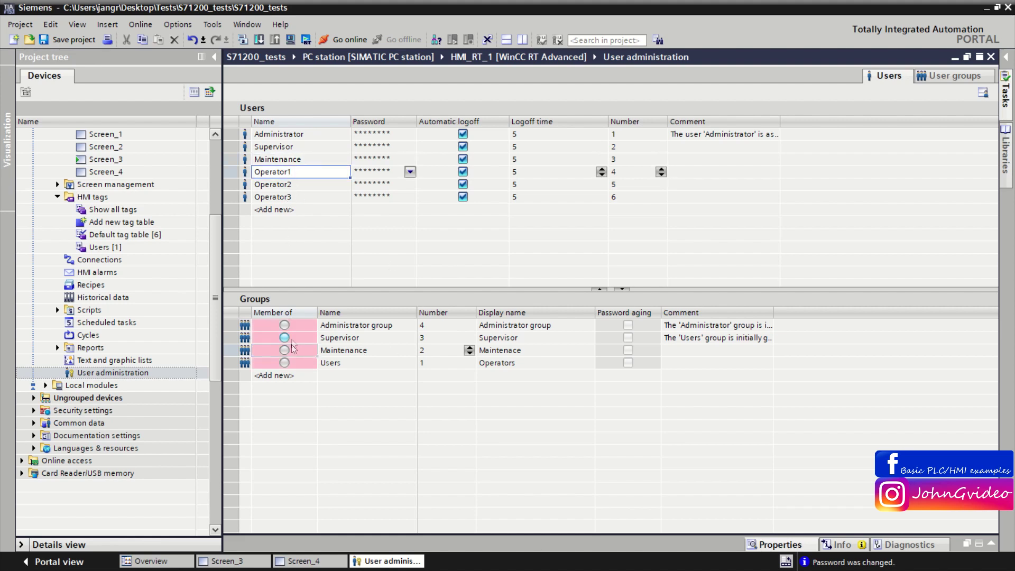
pyautogui.click(284, 362)
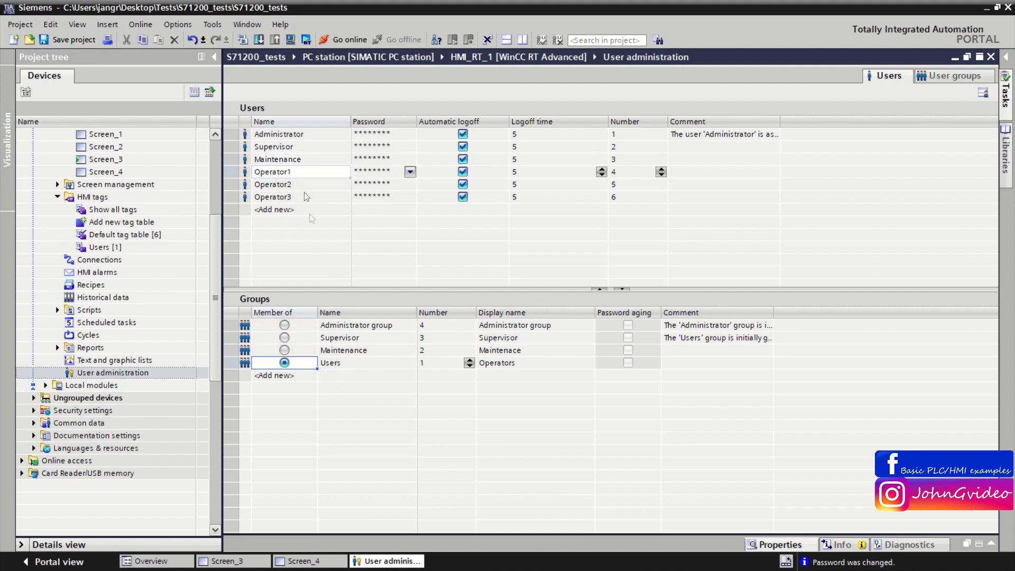
pyautogui.click(284, 185)
pyautogui.click(284, 363)
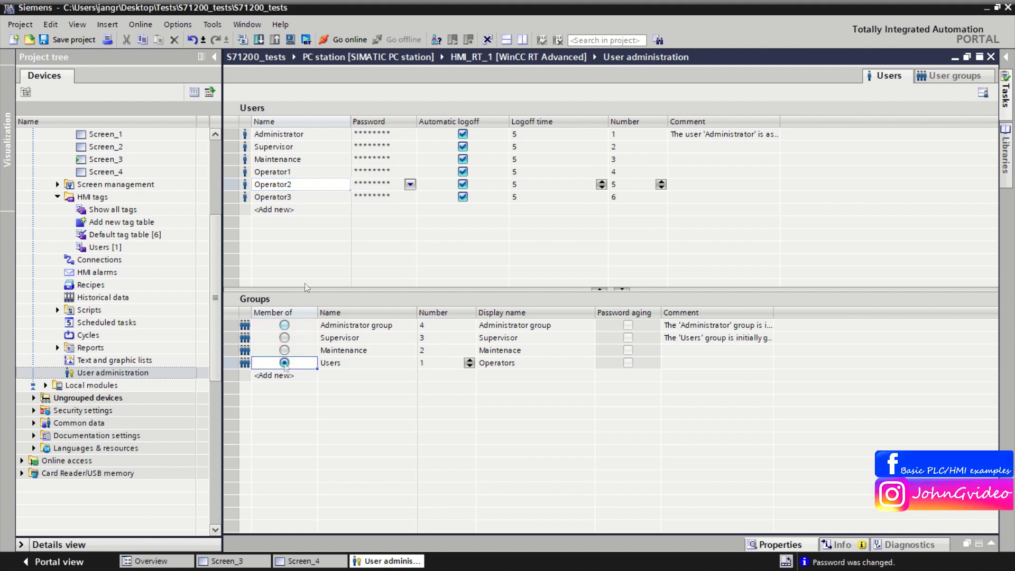
pyautogui.click(284, 197)
pyautogui.click(284, 362)
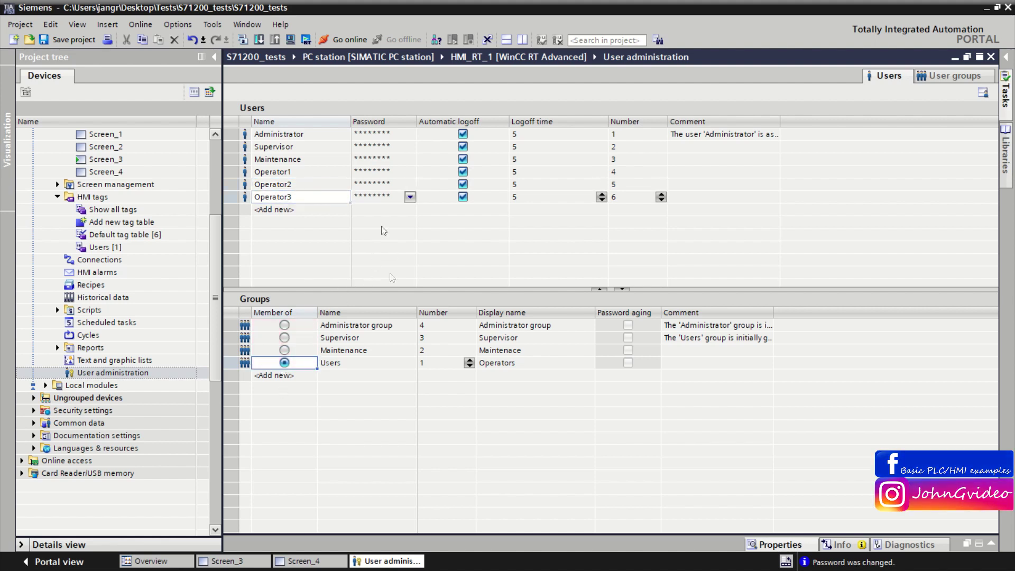
# - Review the Administrator group's authorizations in the User groups list
pyautogui.click(945, 79)
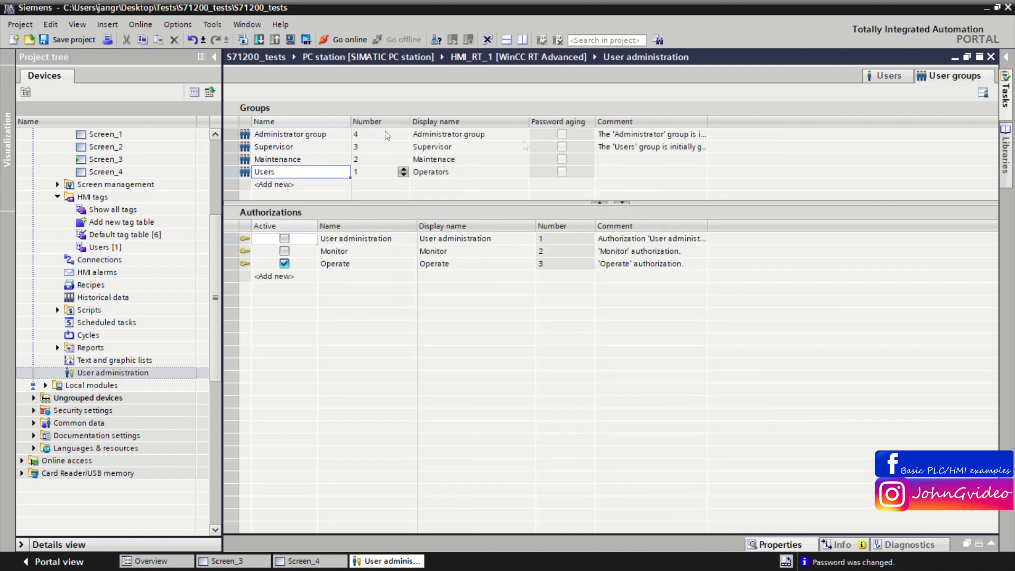
pyautogui.click(251, 135)
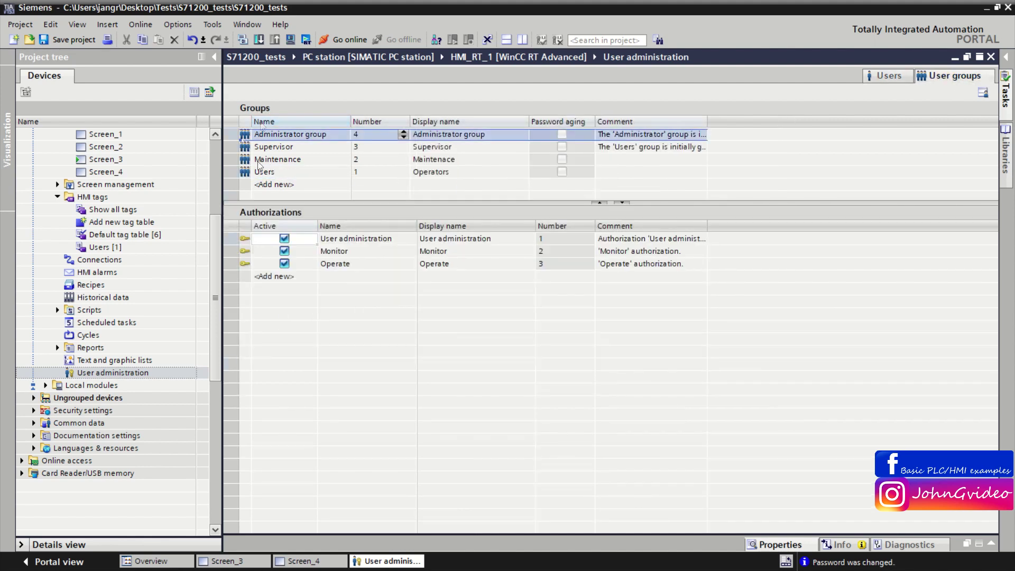
pyautogui.scroll(2, 215, 259)
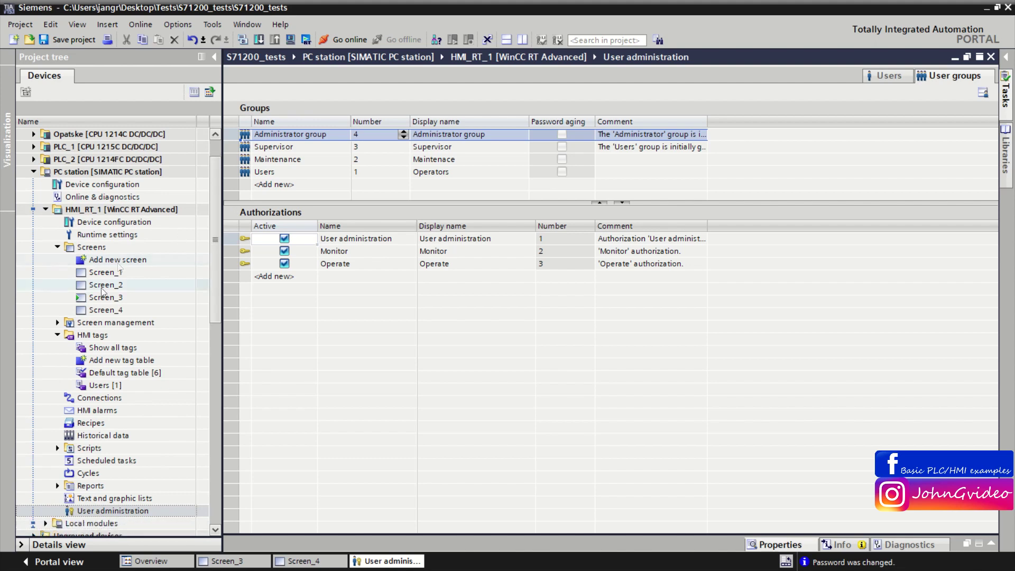
# - Open Screen_3 and start the HMI runtime
pyautogui.click(113, 298)
pyautogui.doubleClick(113, 298)
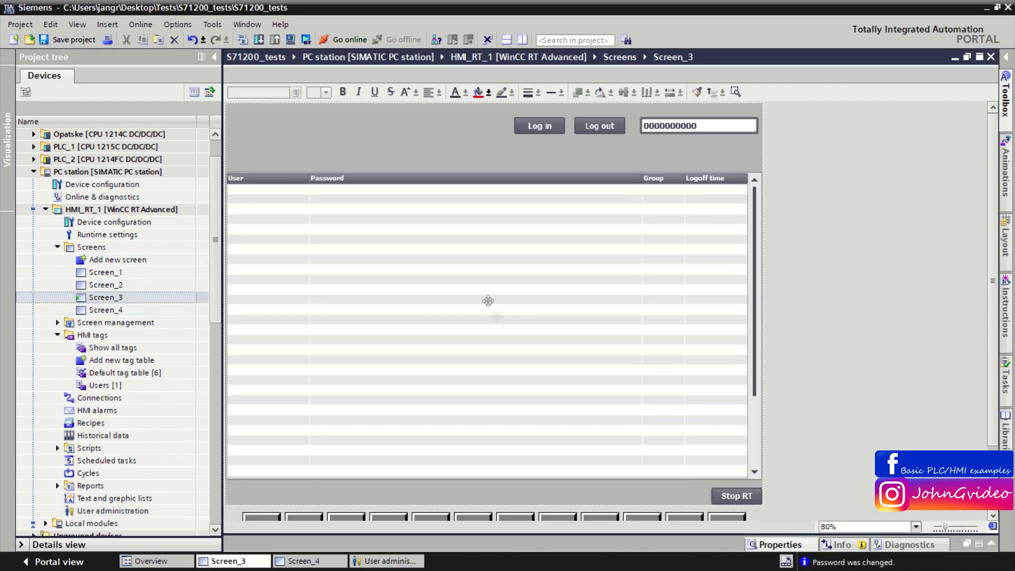
pyautogui.click(306, 40)
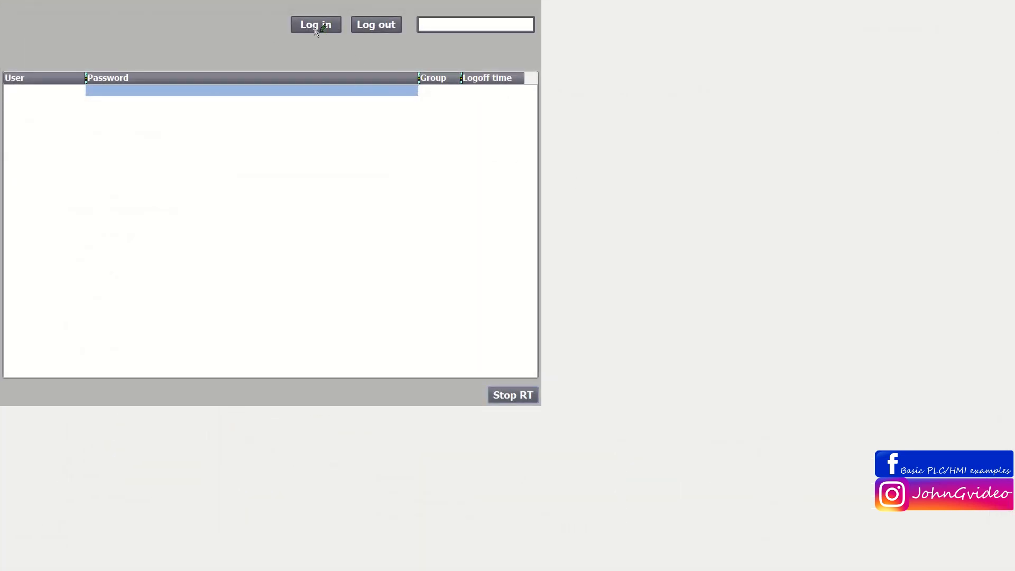
# - Log in as Administrator with its password, dismissing the missing licence notice
pyautogui.click(324, 26)
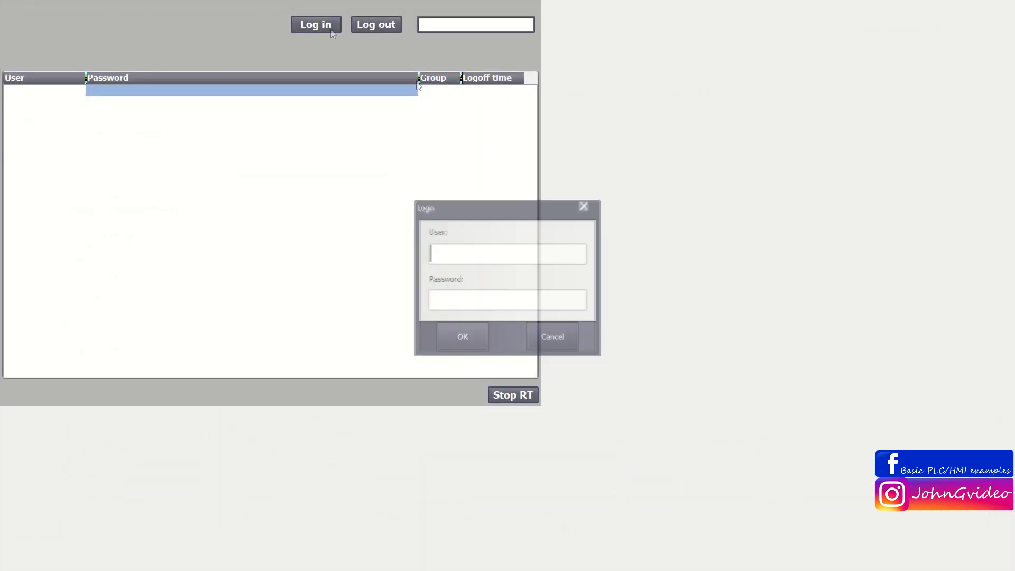
pyautogui.write('Admi')
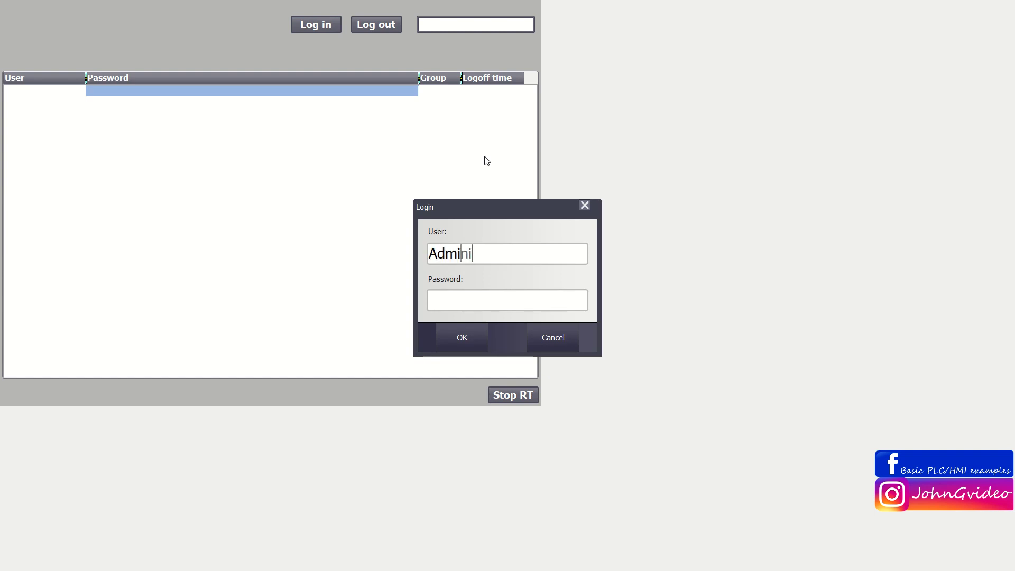
pyautogui.write('nistrator')
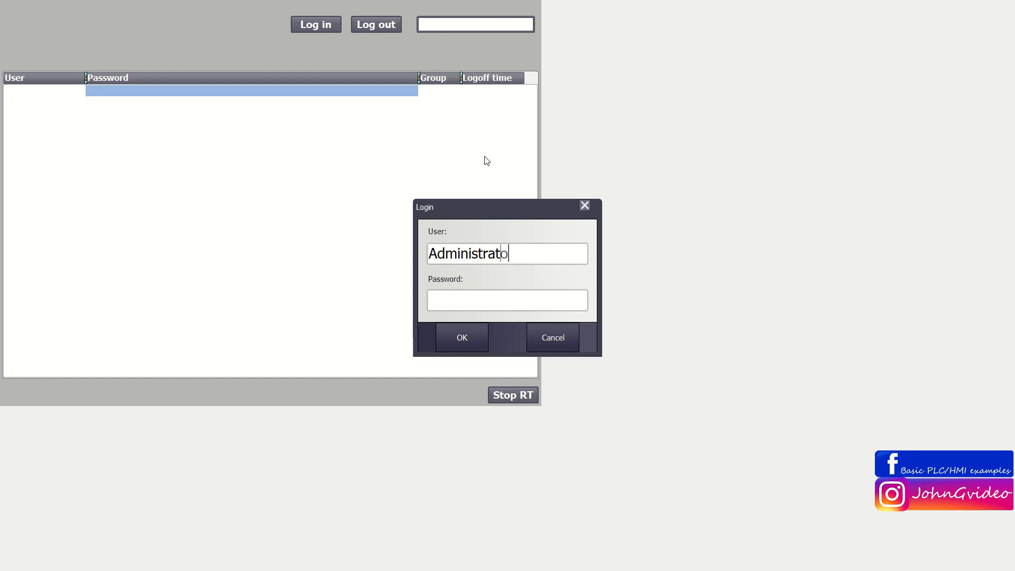
pyautogui.press('Tab')
pyautogui.write('**********')
pyautogui.press('BackSpace')
pyautogui.press('BackSpace')
pyautogui.press('BackSpace')
pyautogui.press('BackSpace')
pyautogui.press('BackSpace')
pyautogui.press('BackSpace')
pyautogui.press('BackSpace')
pyautogui.press('BackSpace')
pyautogui.press('BackSpace')
pyautogui.write('*****')
pyautogui.click(518, 324)
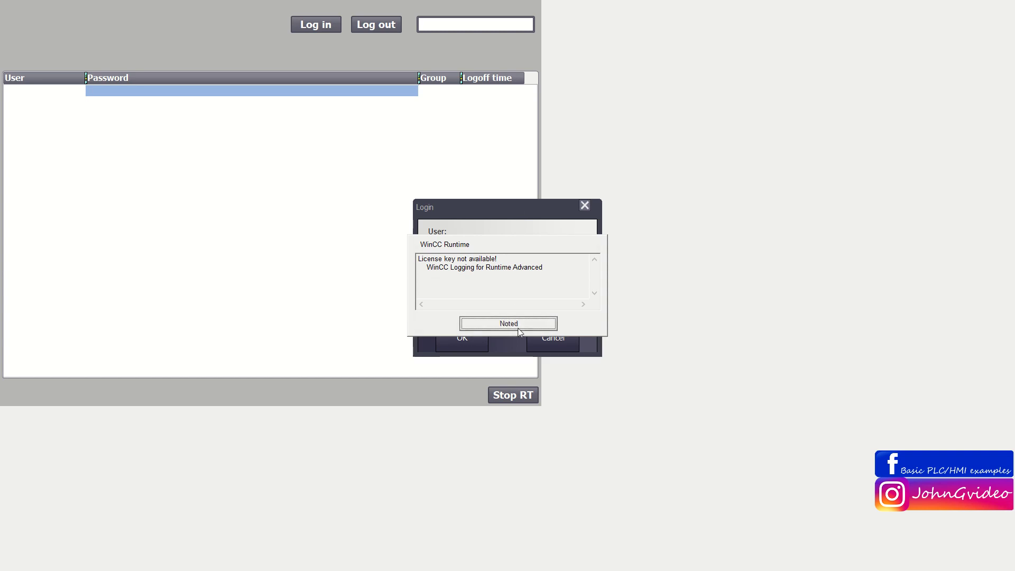
pyautogui.click(462, 338)
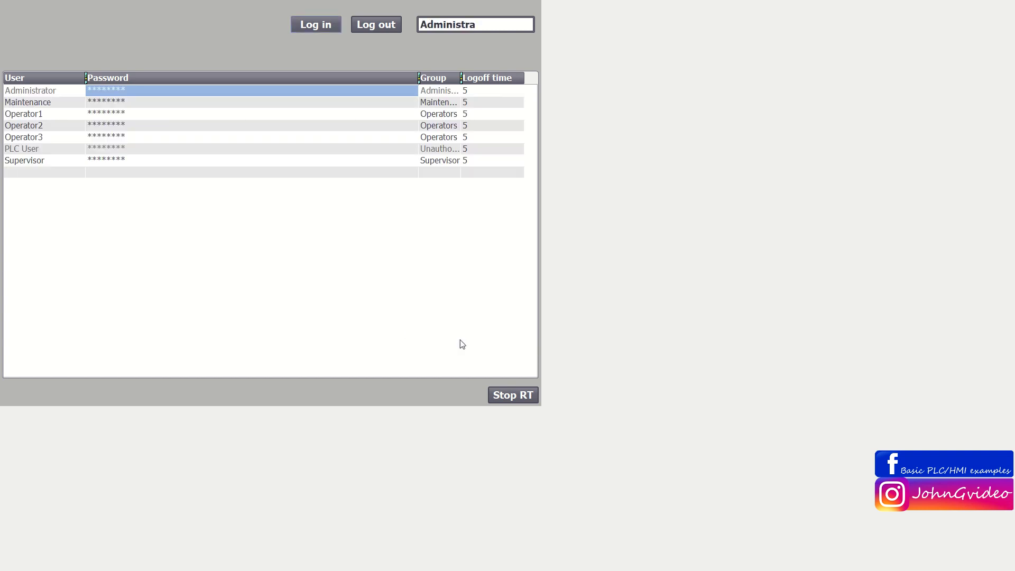
pyautogui.doubleClick(393, 103)
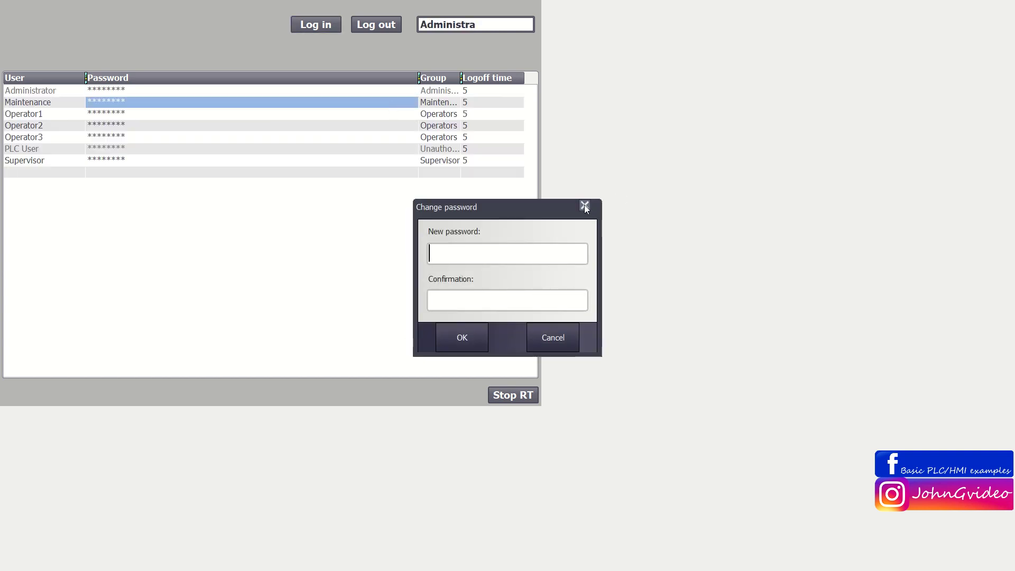
pyautogui.click(585, 205)
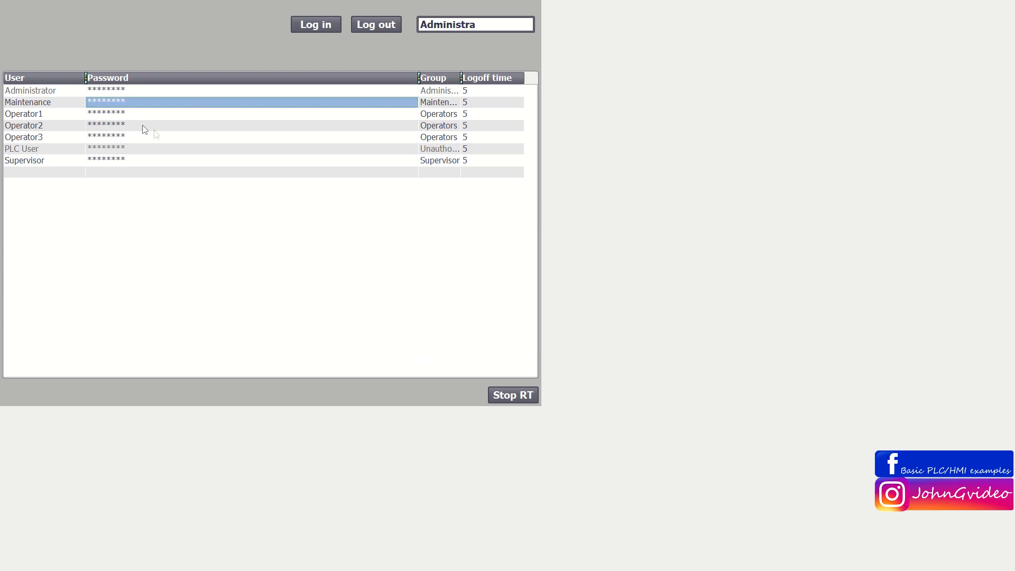
pyautogui.doubleClick(122, 115)
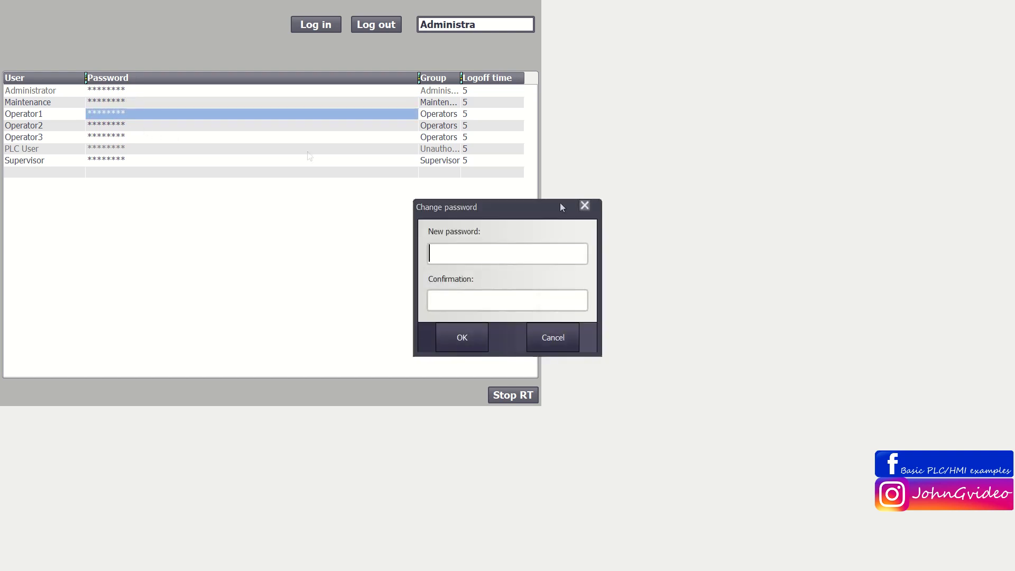
pyautogui.click(585, 205)
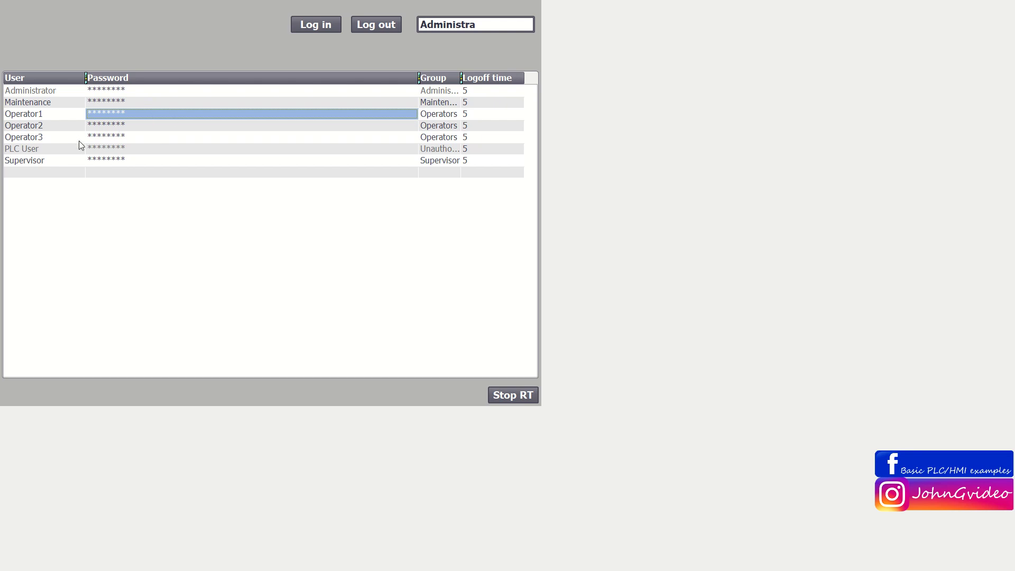
pyautogui.click(150, 137)
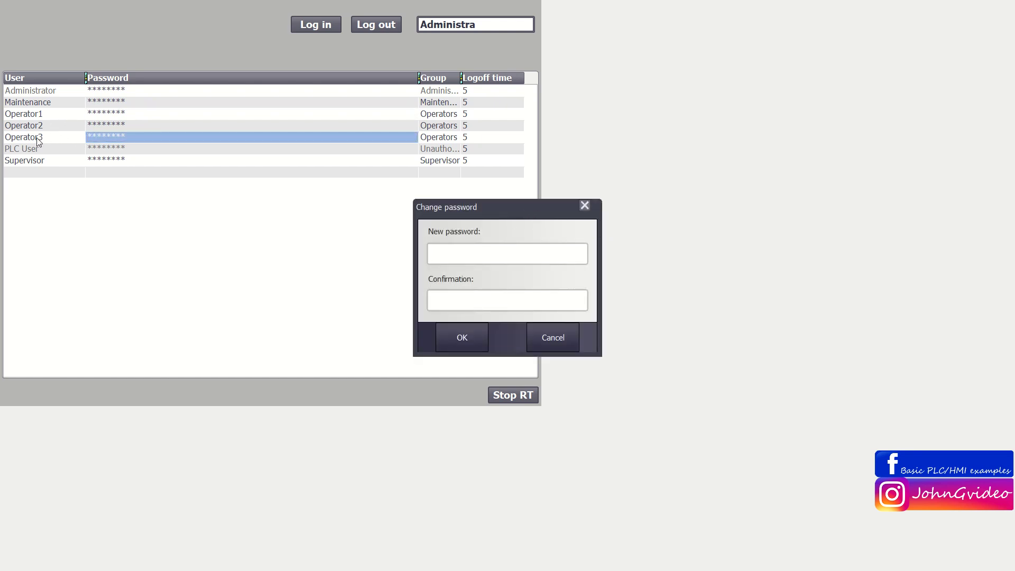
pyautogui.click(584, 205)
# - Log out Administrator and log in as Supervisor, retrying the password until accepted
pyautogui.click(380, 24)
pyautogui.click(330, 27)
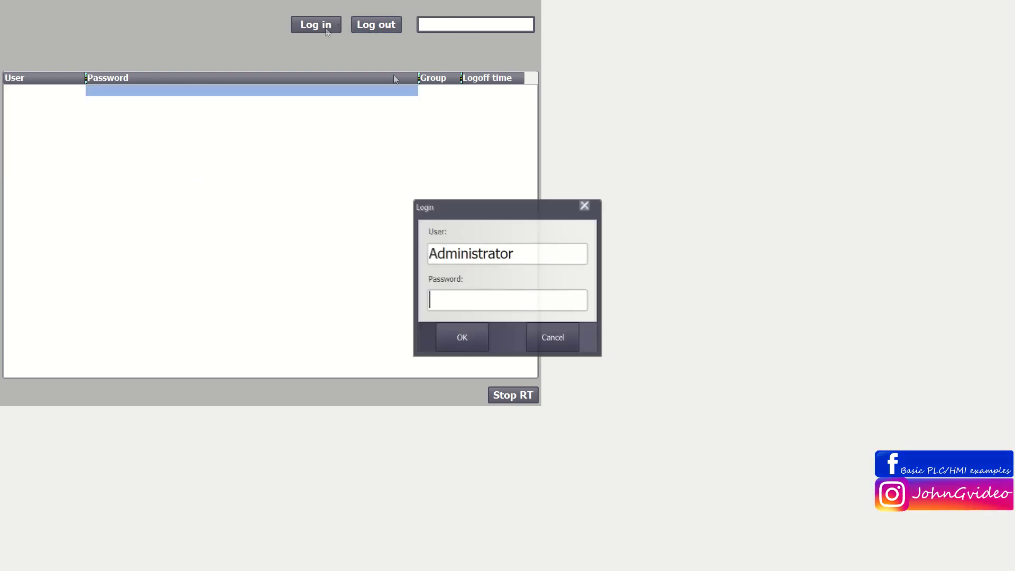
pyautogui.moveTo(534, 259); pyautogui.dragTo(383, 251)
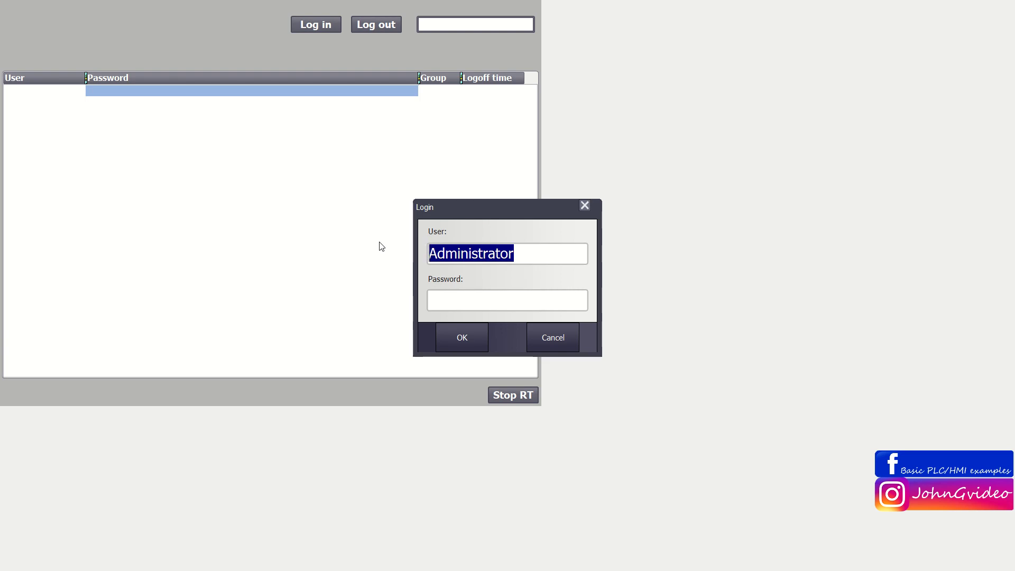
pyautogui.write('Supervisor')
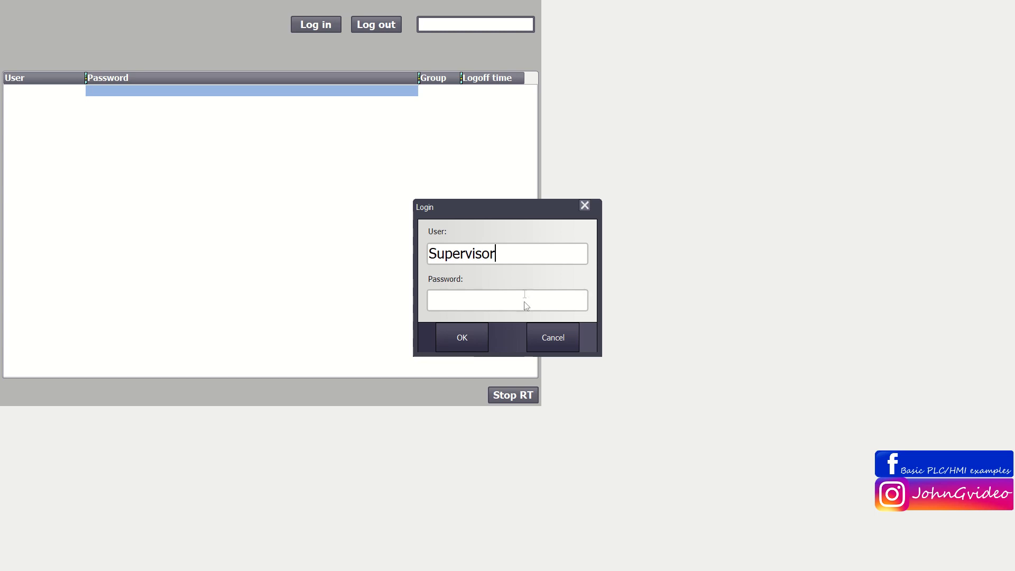
pyautogui.write('*******')
pyautogui.click(460, 335)
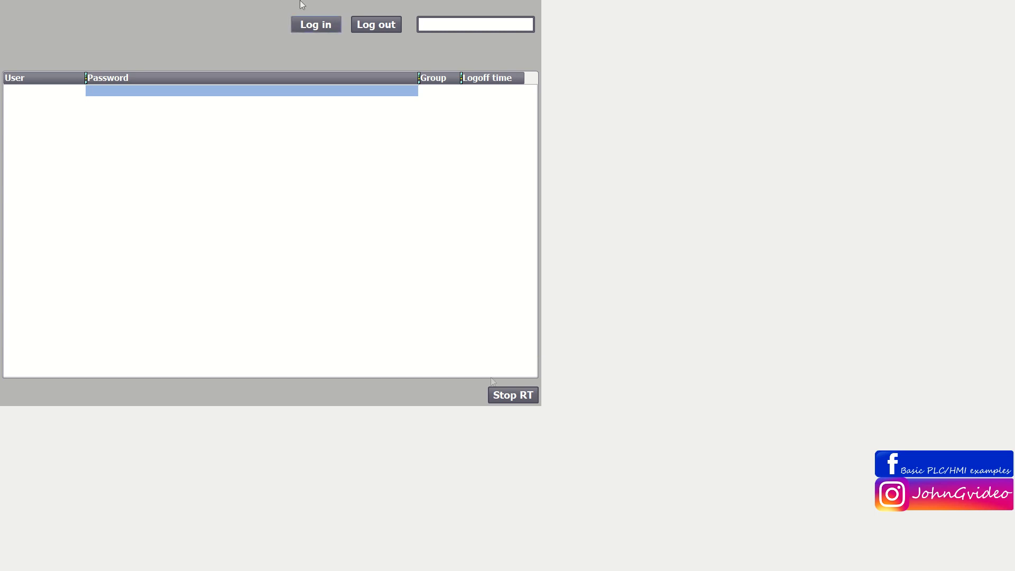
pyautogui.click(319, 25)
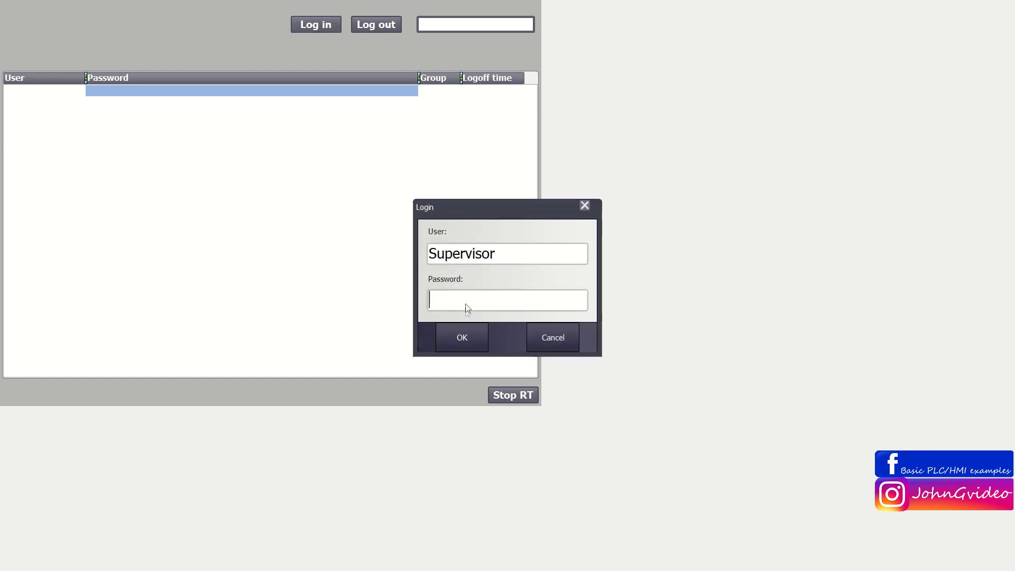
pyautogui.write('**********')
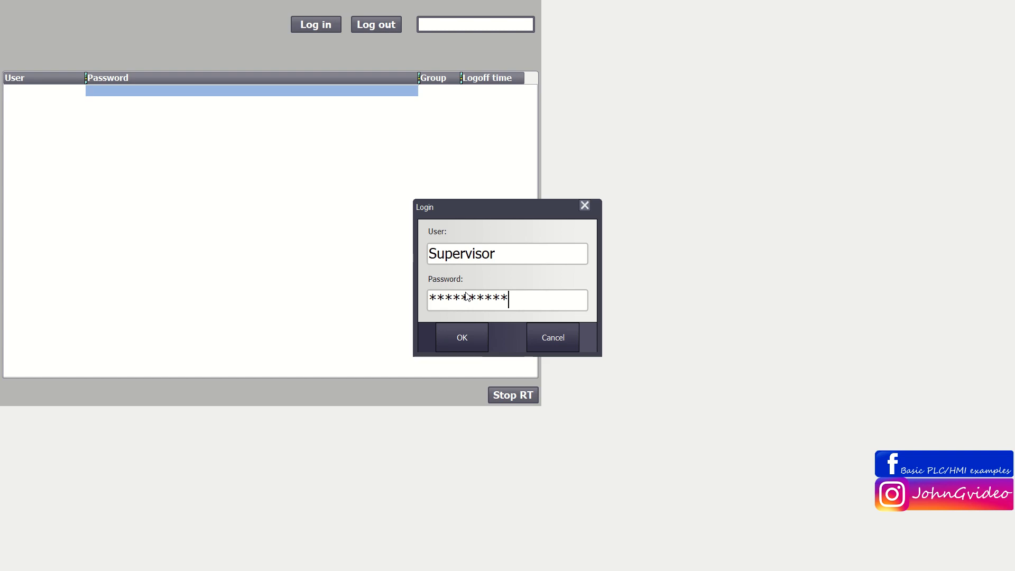
pyautogui.click(463, 337)
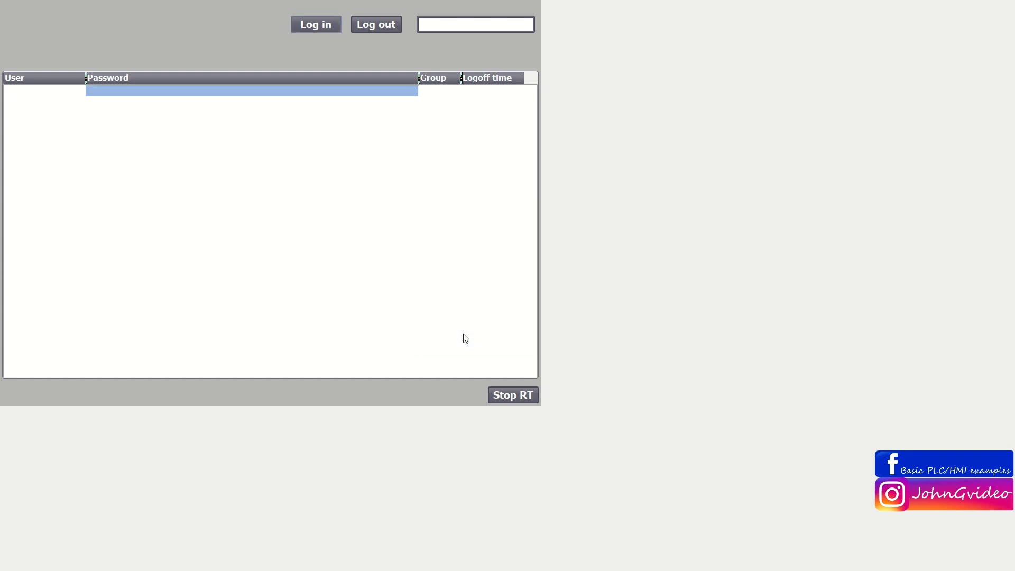
pyautogui.click(316, 24)
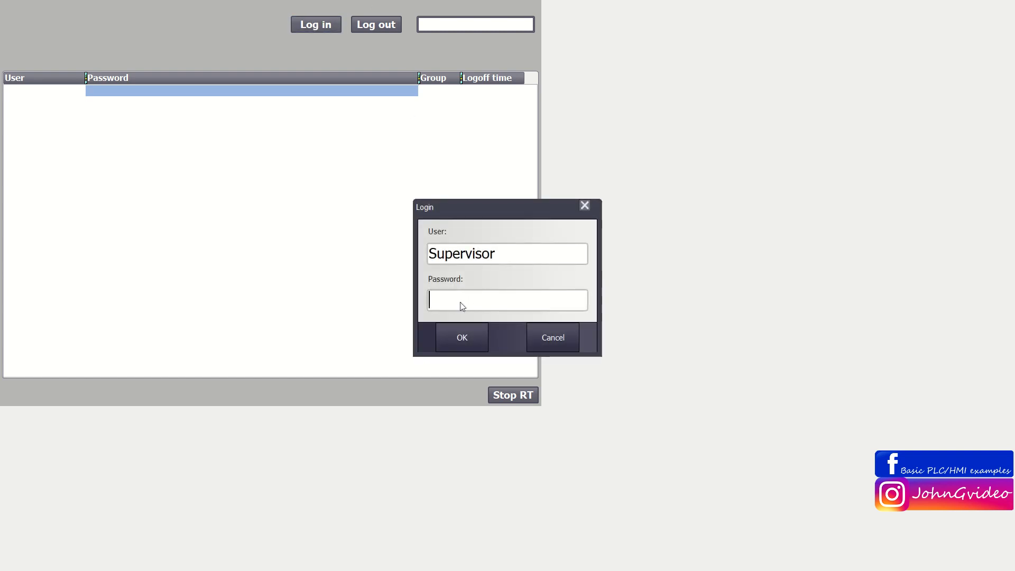
pyautogui.write('*****************')
pyautogui.click(470, 341)
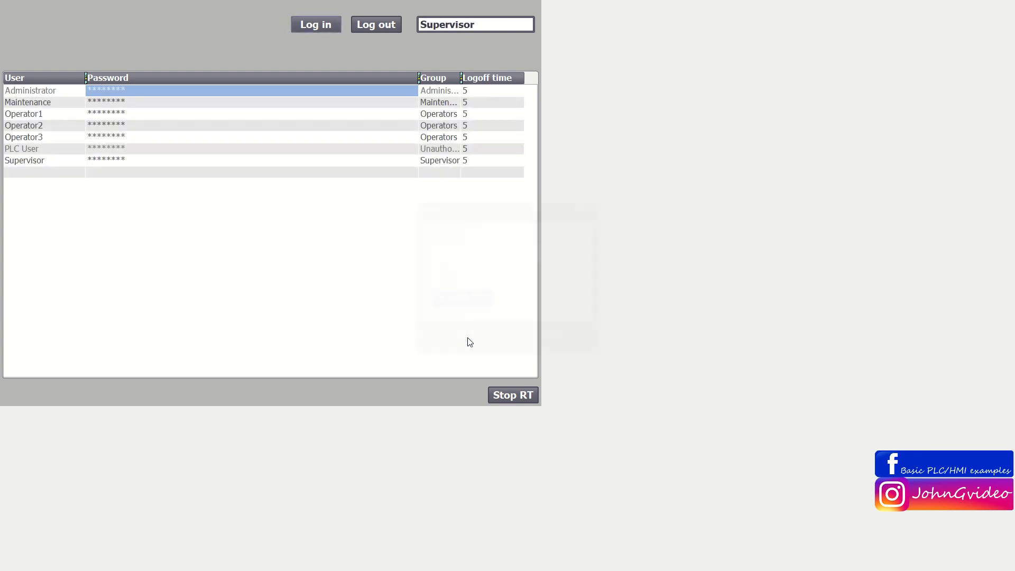
# - Try changing the Administrator's password as Supervisor, stop the runtime, and show Screen_4's full diagram
pyautogui.click(254, 93)
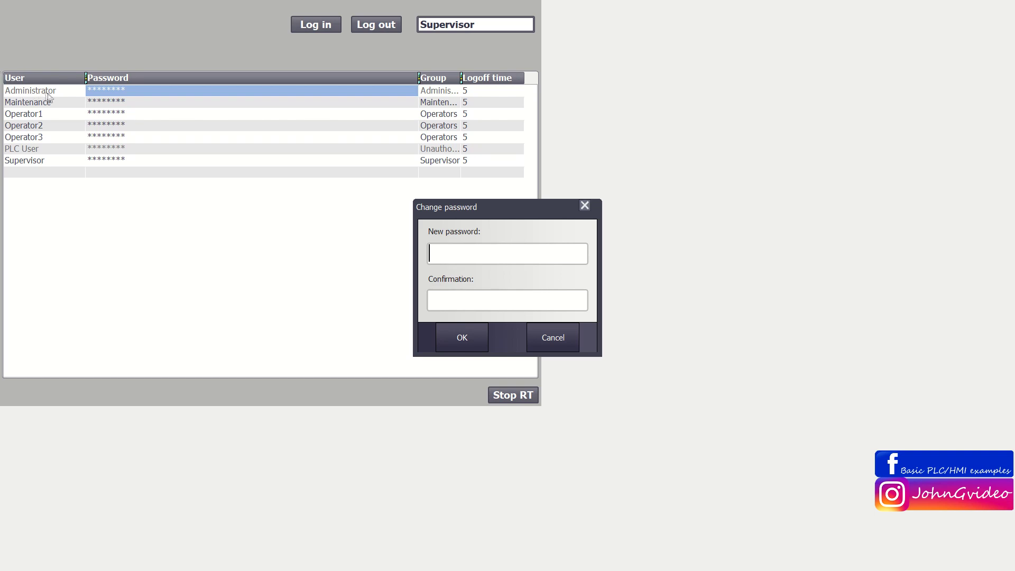
pyautogui.click(584, 205)
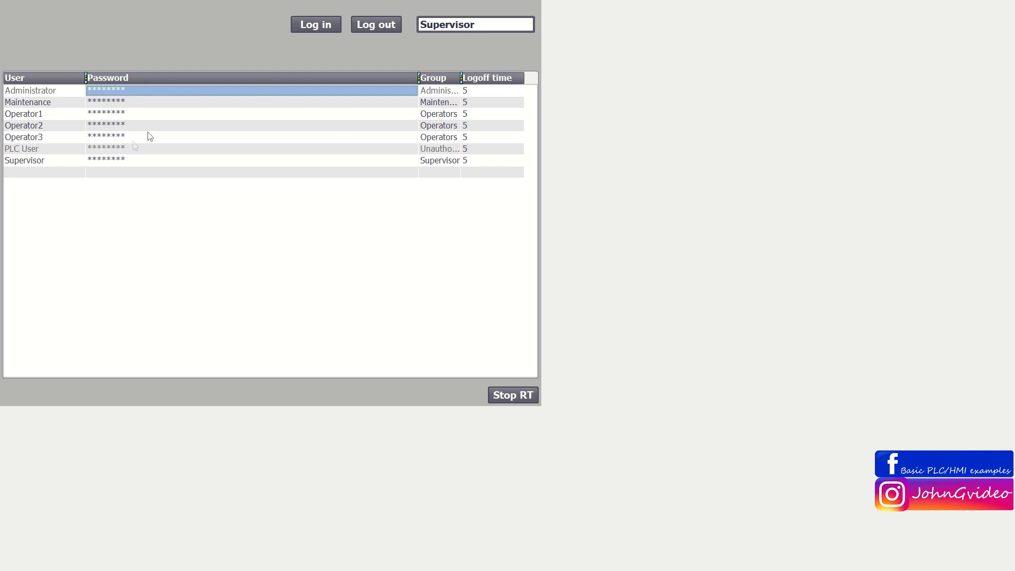
pyautogui.click(512, 396)
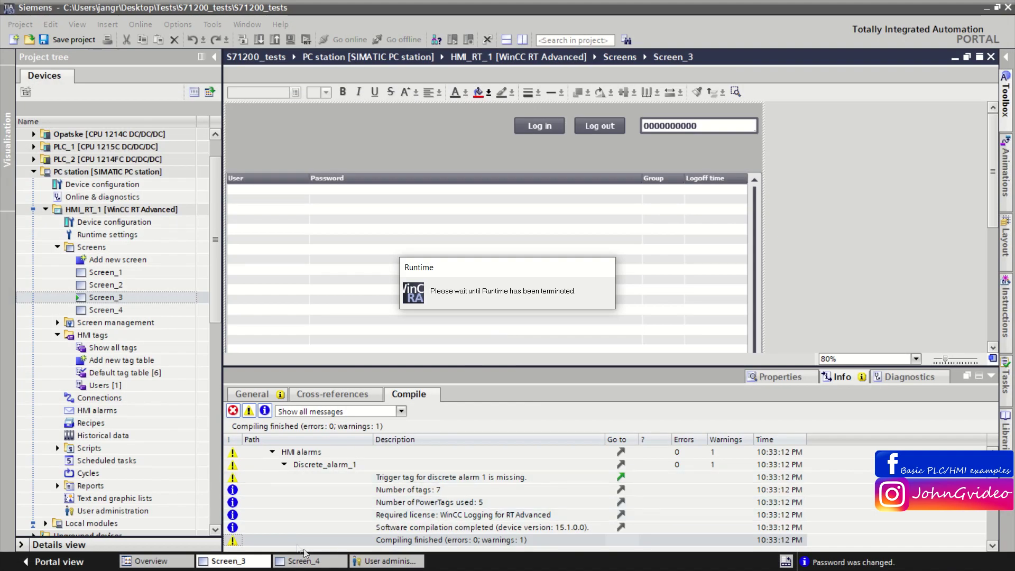
pyautogui.click(311, 561)
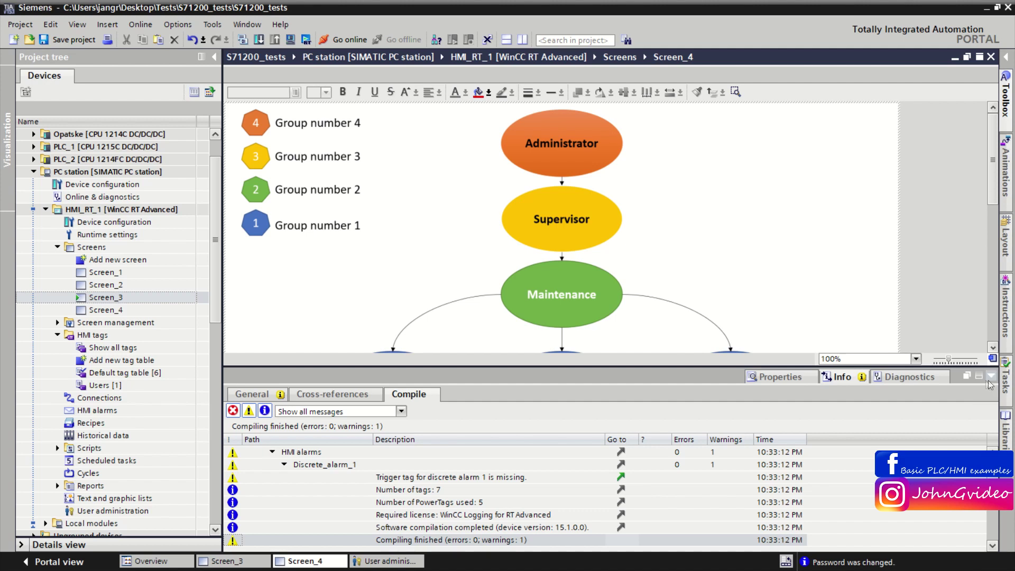
pyautogui.click(991, 376)
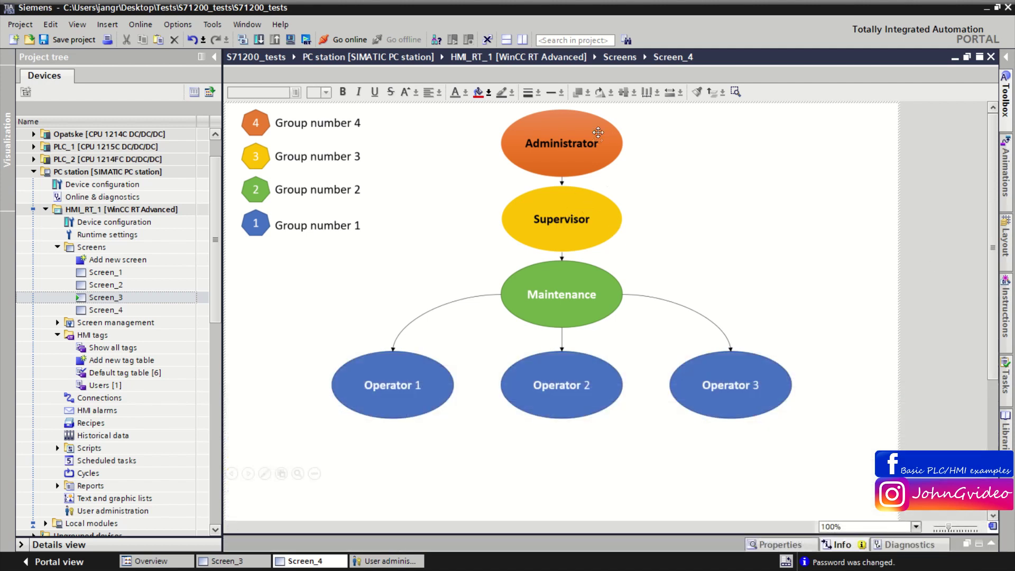
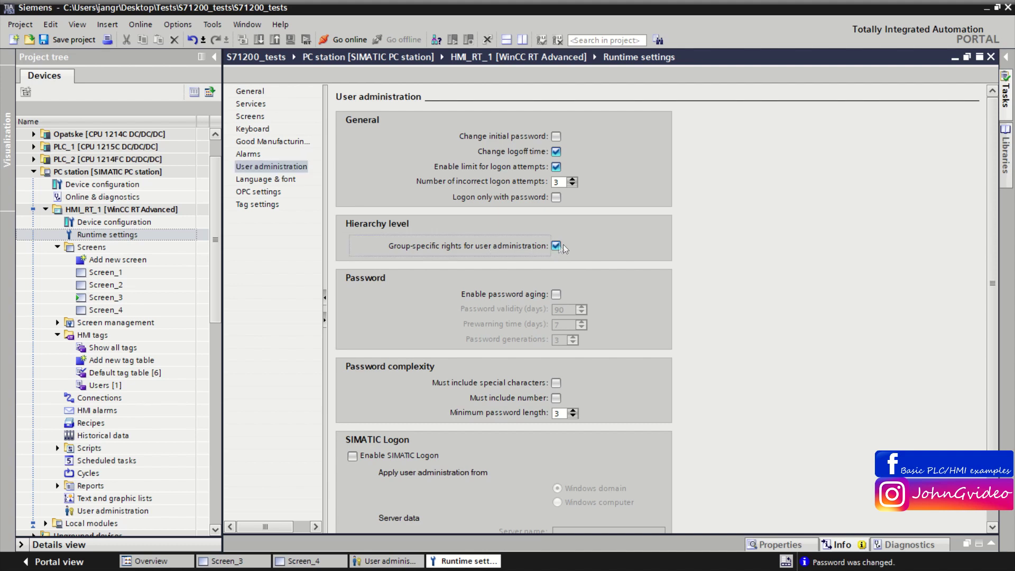
# - Save the S71200_tests project and close the Runtime settings editor
pyautogui.moveTo(560, 263)
pyautogui.click(73, 40)
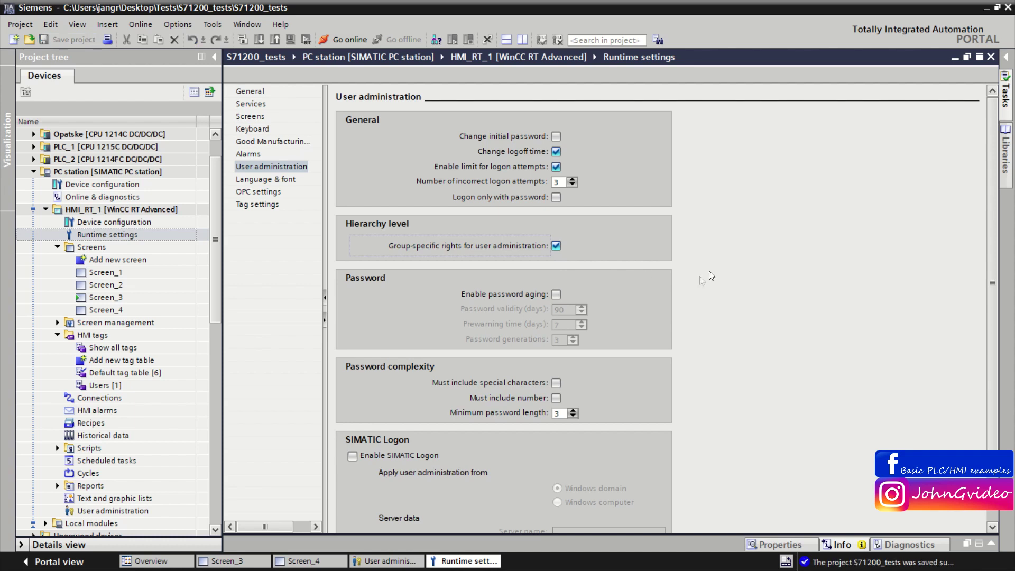
pyautogui.click(990, 56)
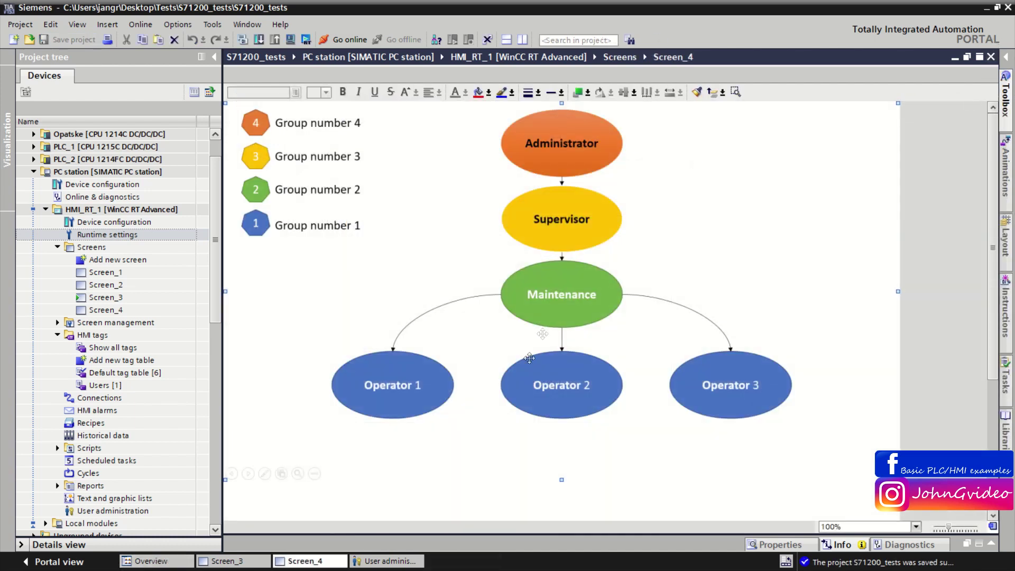
# - Switch to the User administration editor to list the user groups and authorizations
pyautogui.click(388, 562)
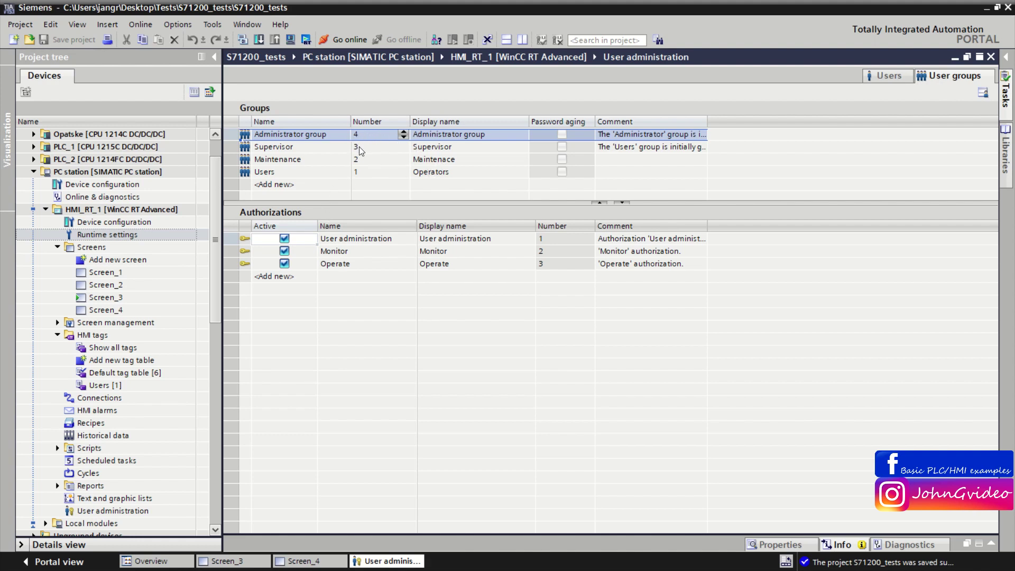
# - Review the Administrator, Supervisor, Maintenance and Users group authorizations, then close the editor
pyautogui.press('Down')
pyautogui.press('Down')
pyautogui.press('Down')
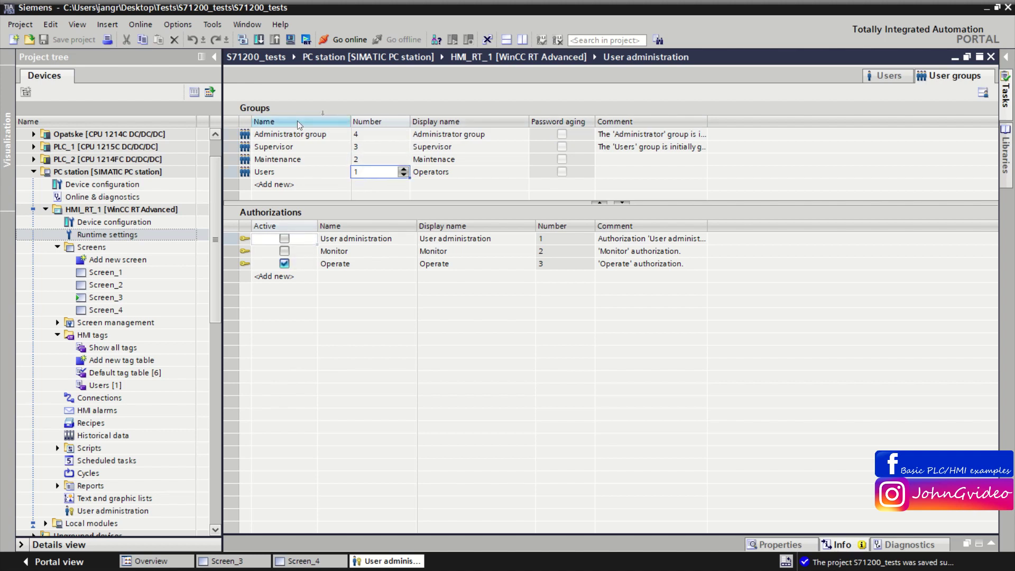
pyautogui.click(364, 134)
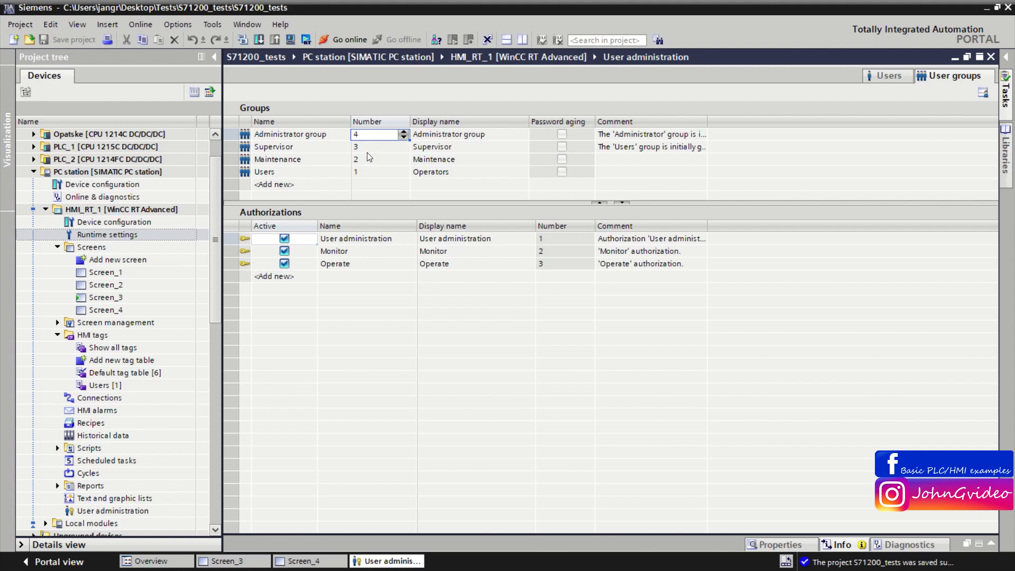
pyautogui.click(368, 148)
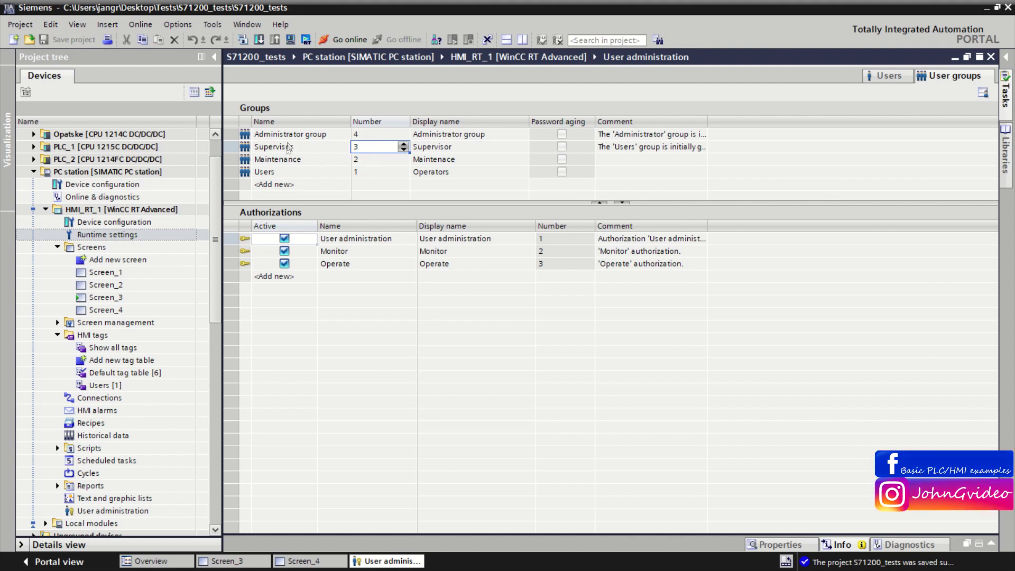
pyautogui.click(372, 161)
pyautogui.click(372, 173)
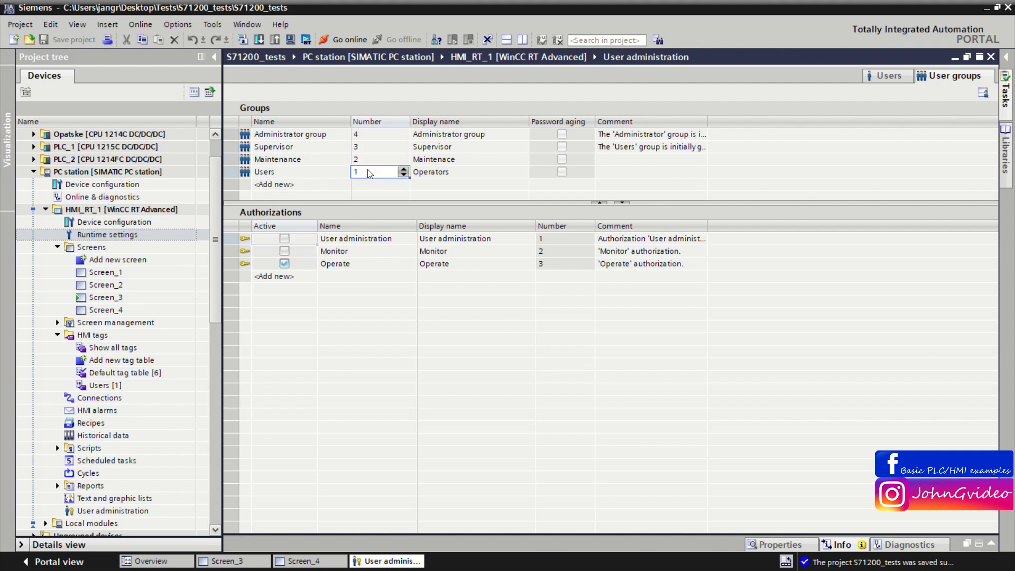
pyautogui.click(358, 149)
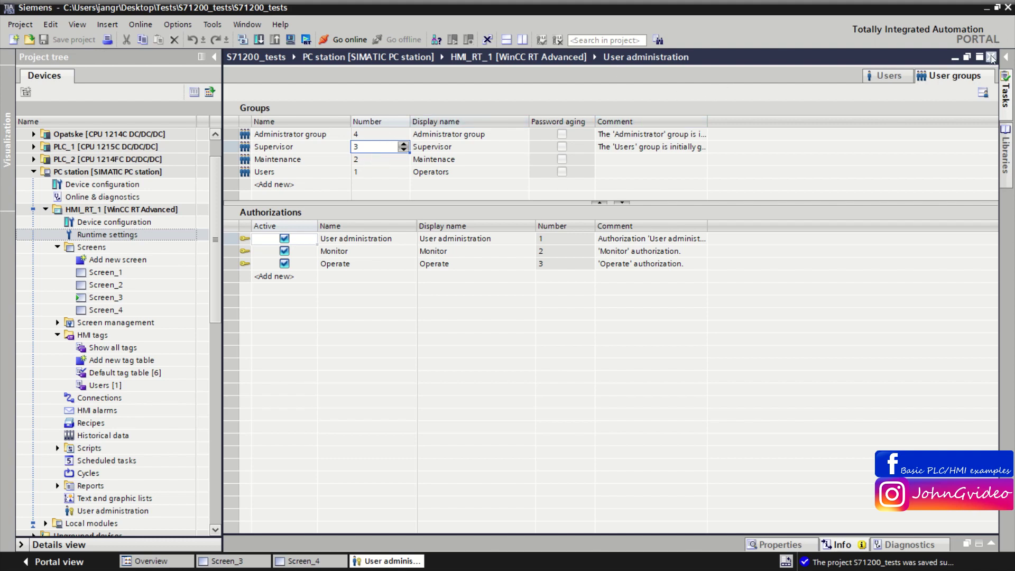
pyautogui.click(990, 57)
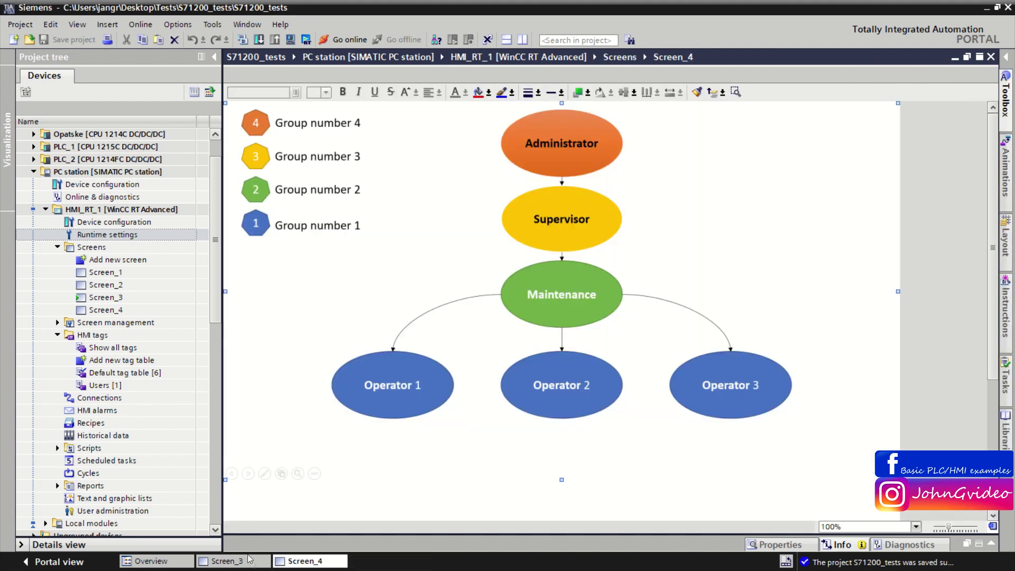
# - Start the HMI_RT_1 runtime simulation from the Screen_3 user management screen
pyautogui.click(250, 561)
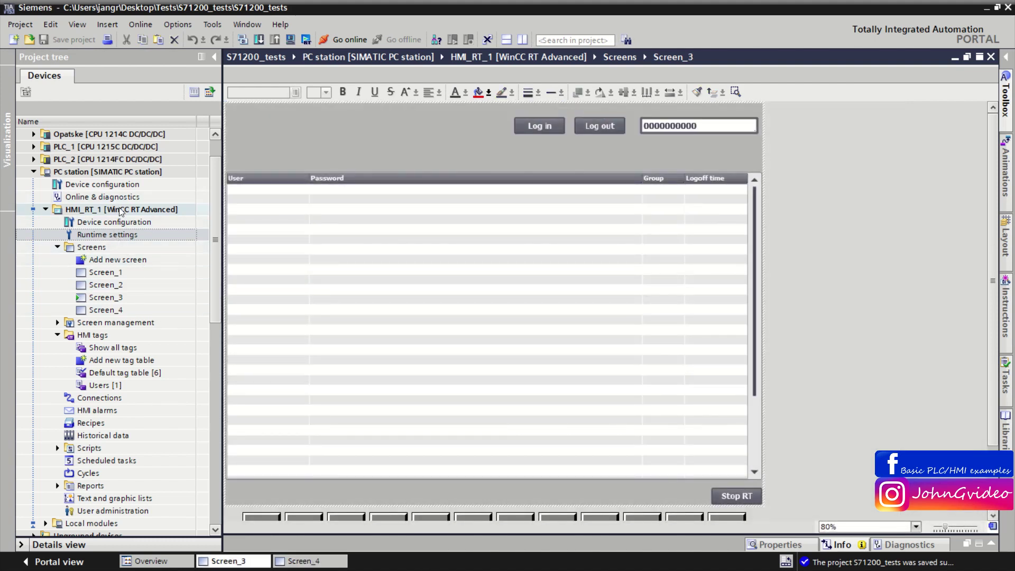
pyautogui.click(122, 210)
pyautogui.click(306, 40)
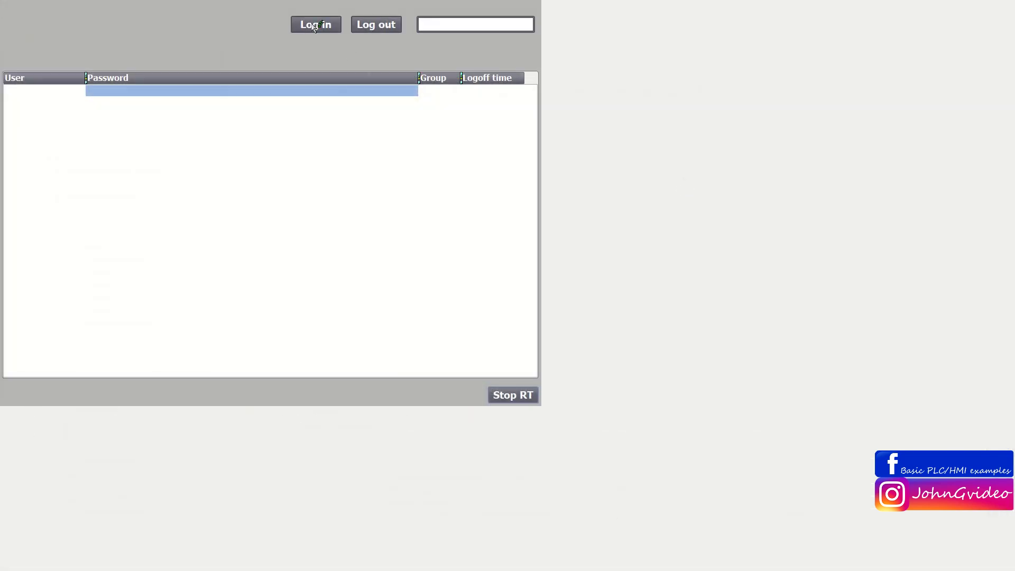
# - Log in as Administrator with its password and acknowledge the missing licence key message
pyautogui.click(315, 25)
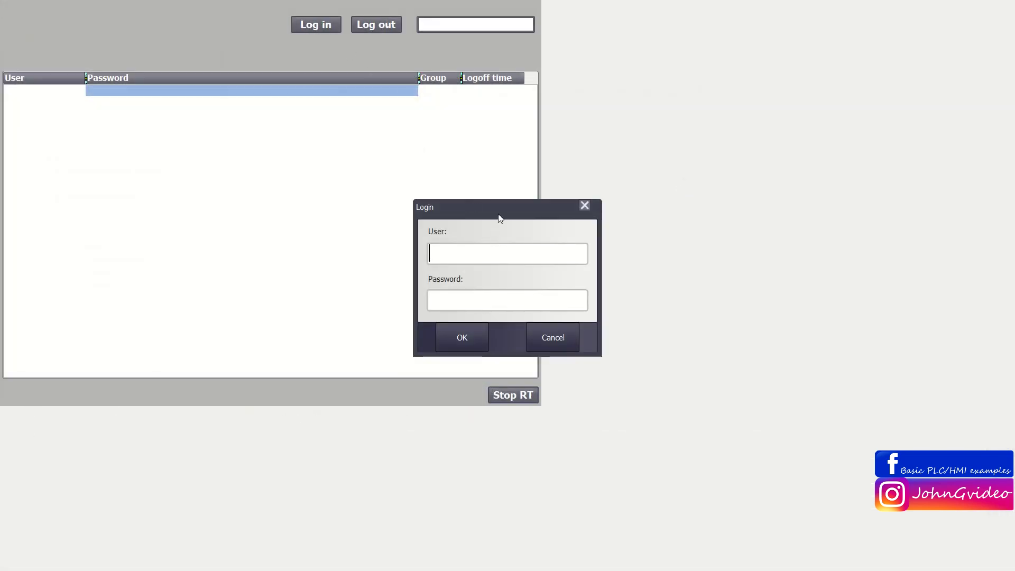
pyautogui.write('a')
pyautogui.press('BackSpace')
pyautogui.write('Administrator')
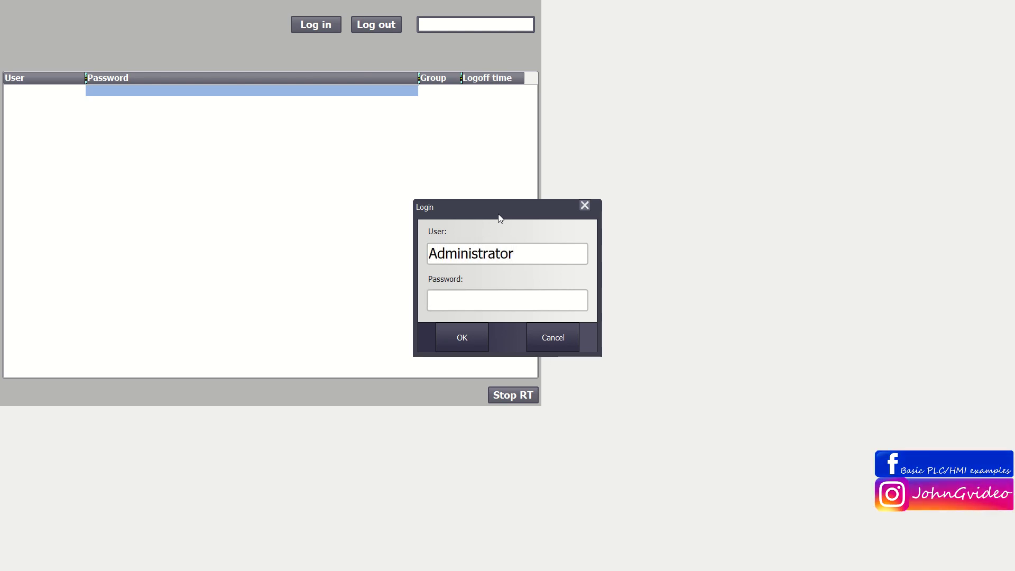
pyautogui.write('*****')
pyautogui.click(452, 342)
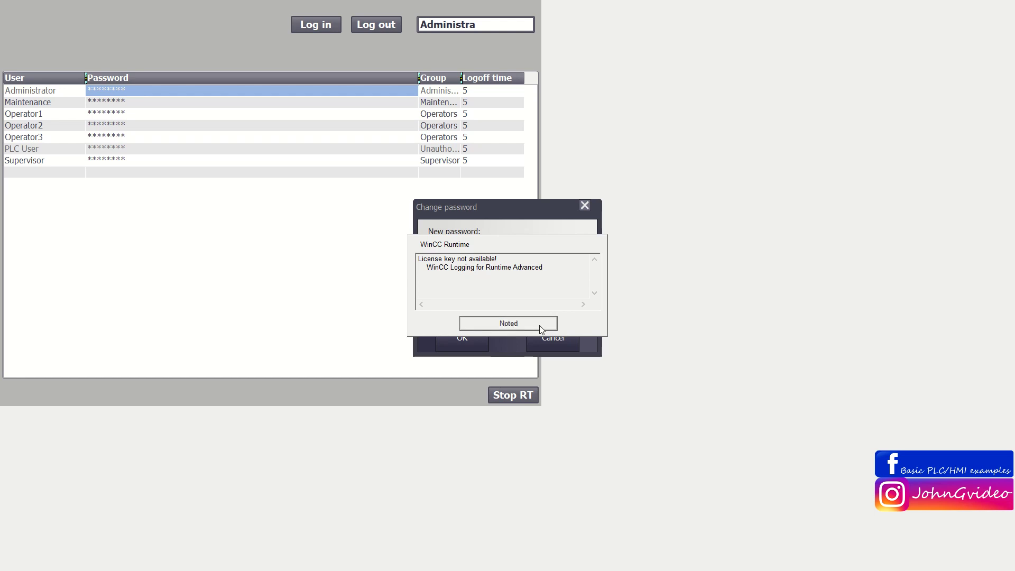
pyautogui.click(539, 323)
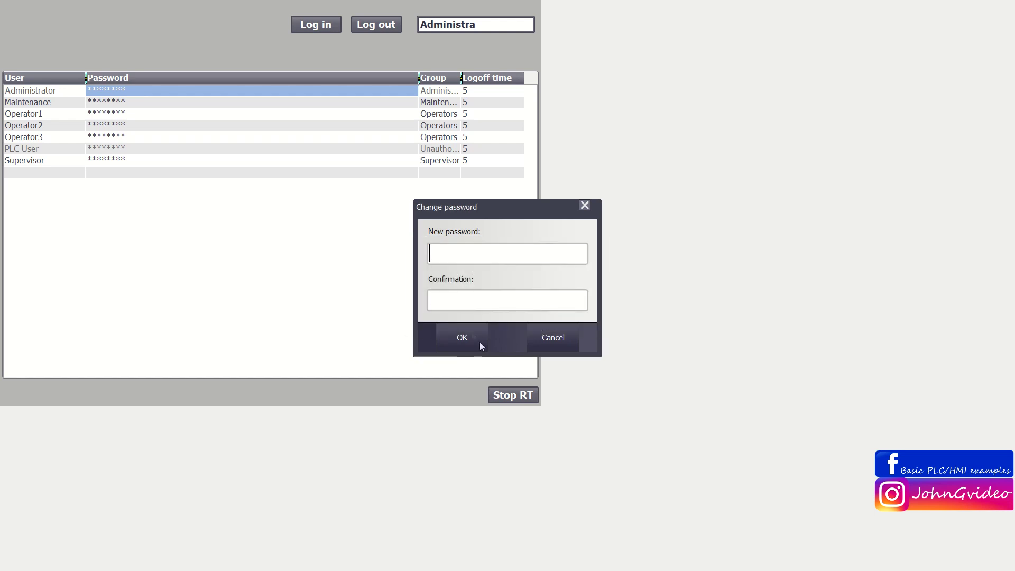
# - Open and cancel the Change password dialogs, including the Supervisor user's, without changes
pyautogui.click(585, 205)
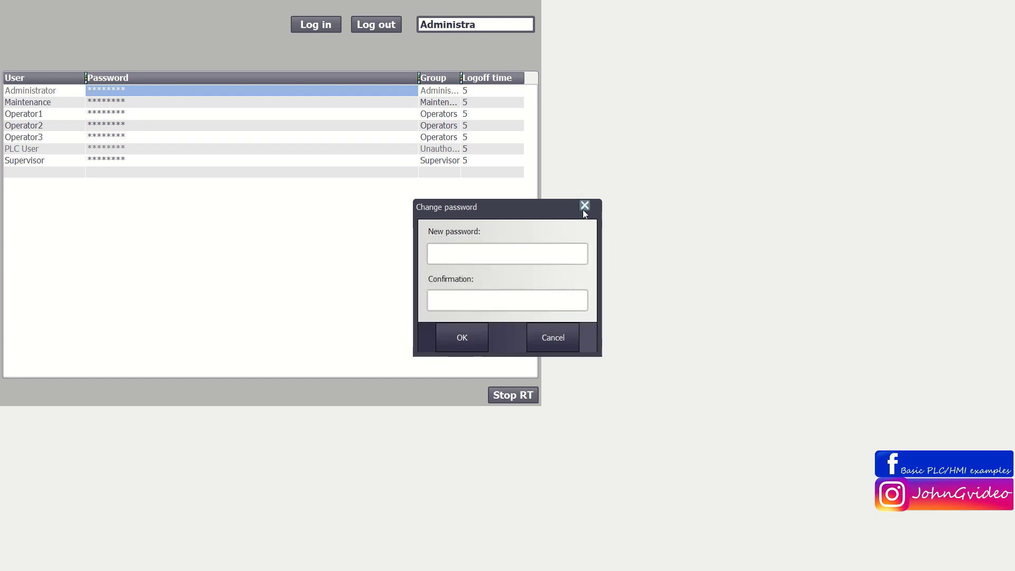
pyautogui.click(135, 159)
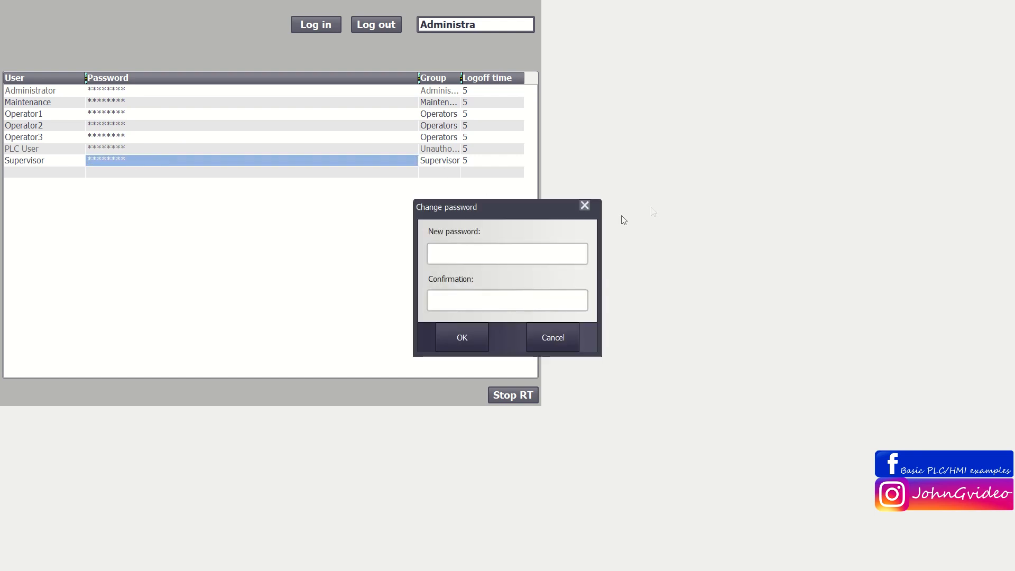
pyautogui.click(585, 206)
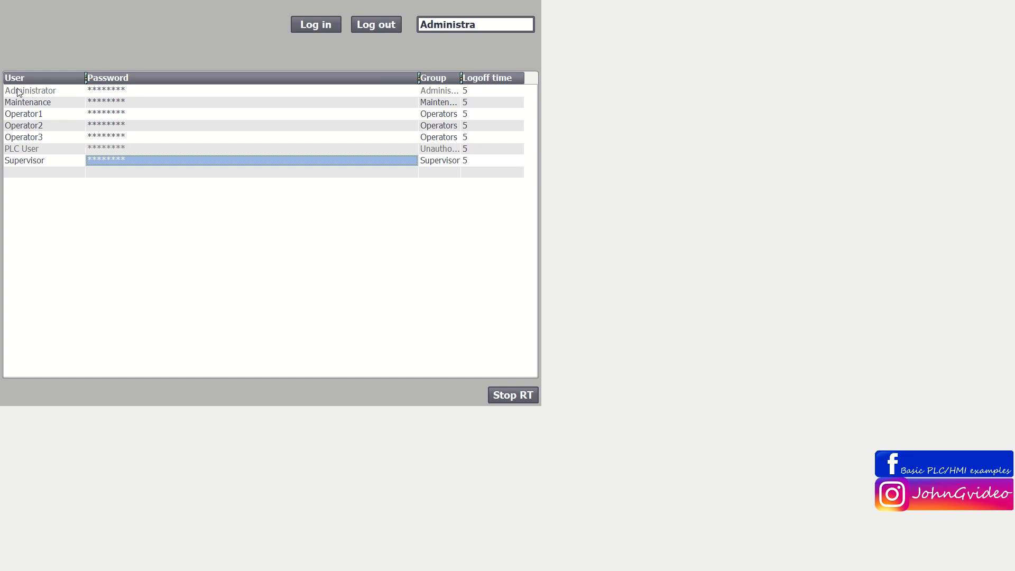
# - Log out, log in as Supervisor with its password, and widen the Group column
pyautogui.click(380, 26)
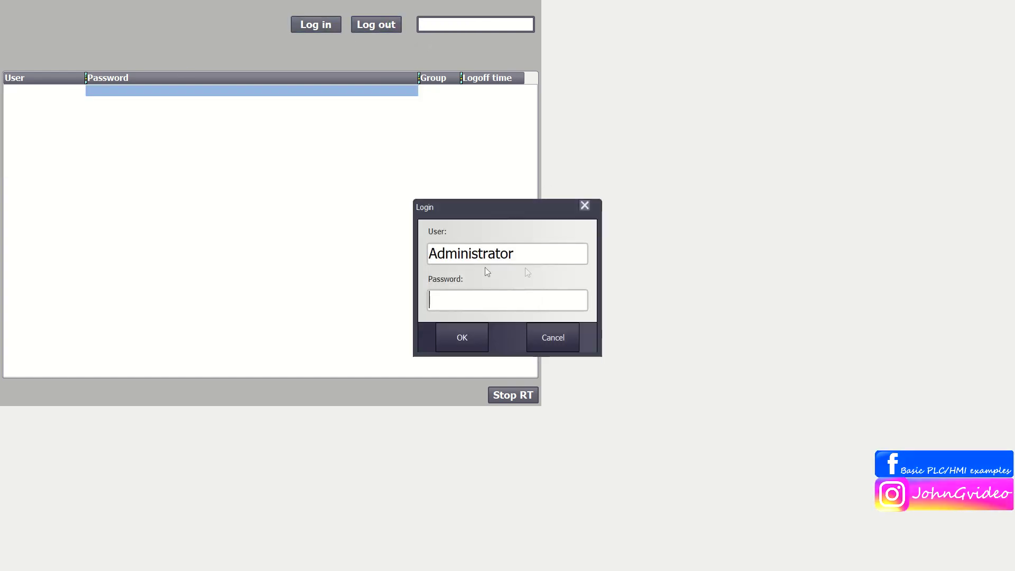
pyautogui.moveTo(525, 255); pyautogui.dragTo(388, 260)
pyautogui.write('Supervisor')
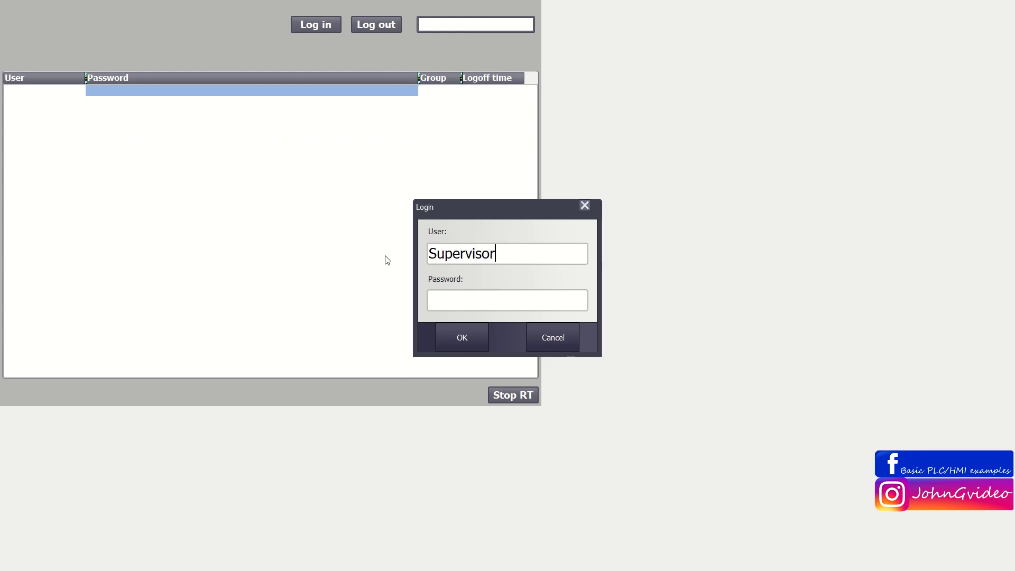
pyautogui.click(476, 306)
pyautogui.write('*********')
pyautogui.click(464, 340)
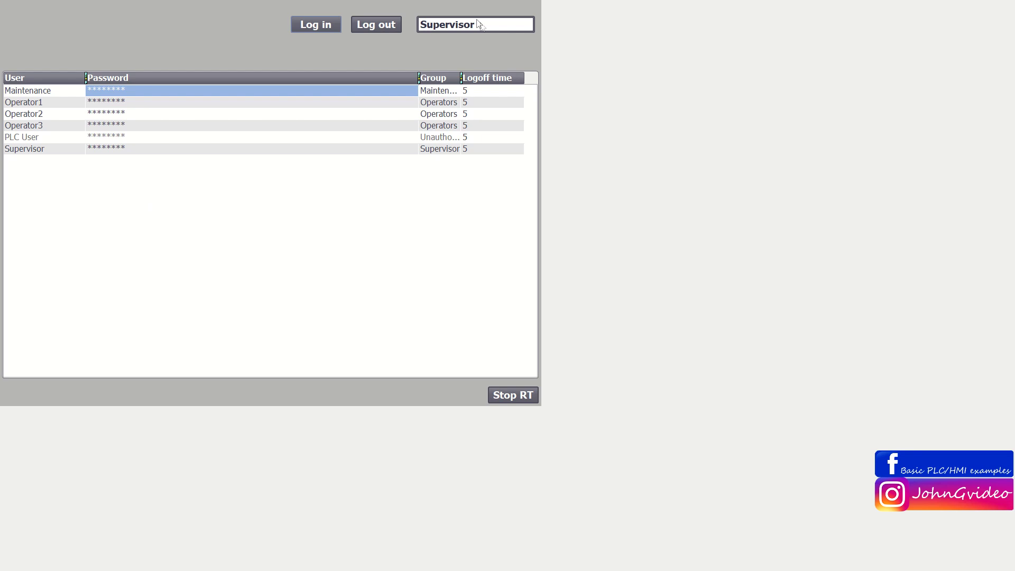
pyautogui.moveTo(462, 75); pyautogui.dragTo(506, 78)
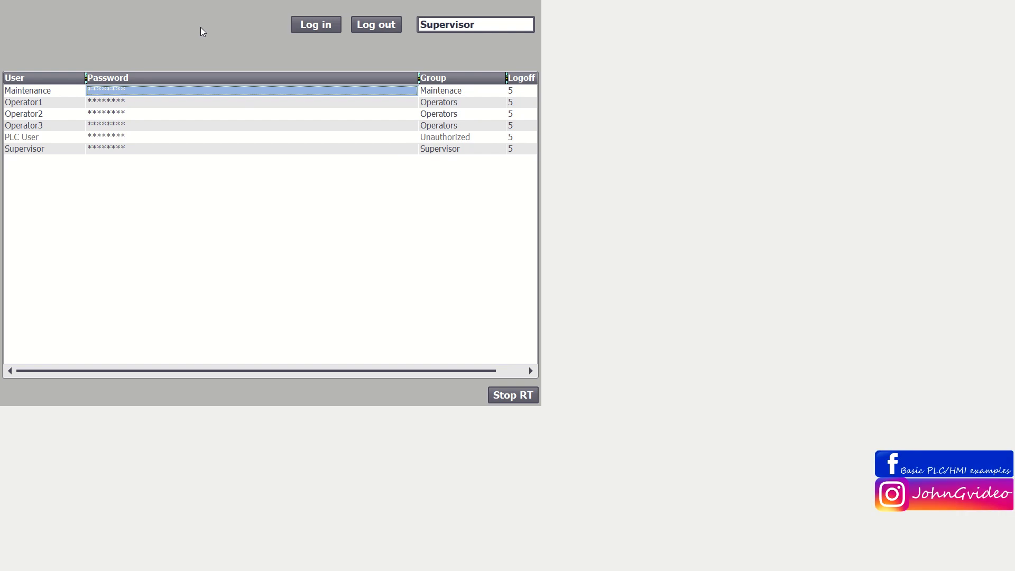
pyautogui.click(129, 100)
pyautogui.click(584, 207)
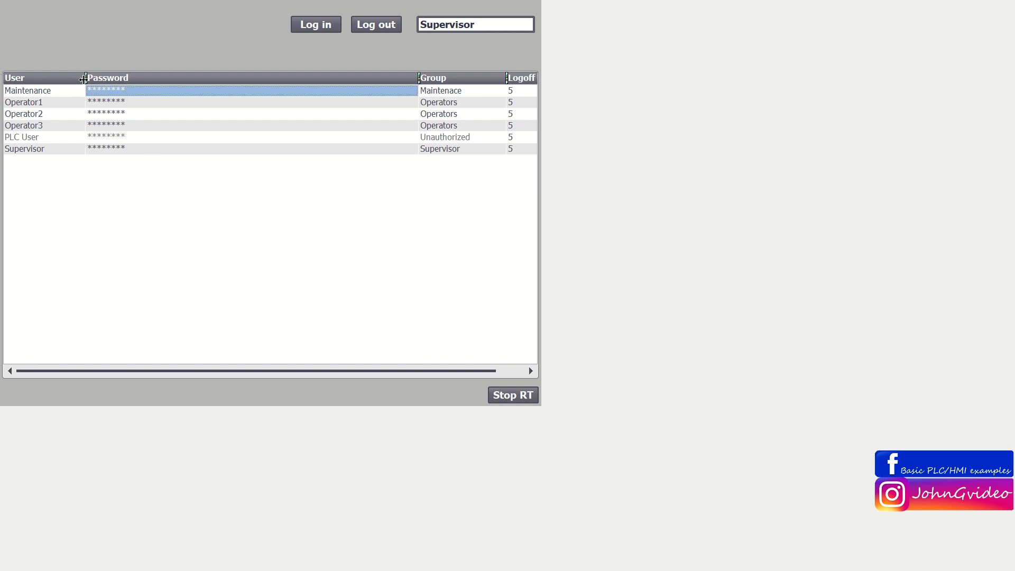
pyautogui.click(474, 95)
pyautogui.click(496, 91)
pyautogui.click(381, 67)
pyautogui.click(148, 104)
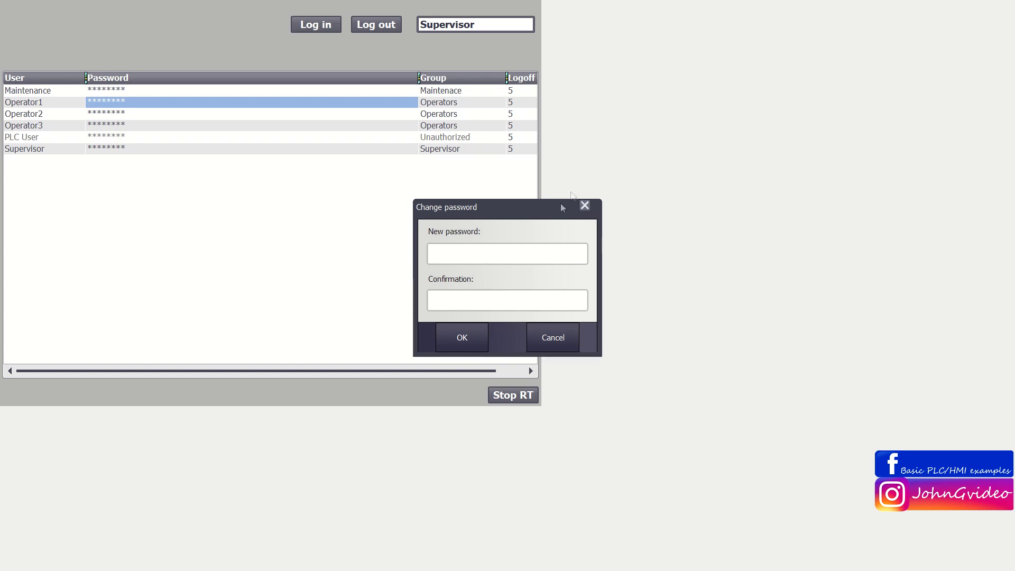
pyautogui.click(584, 205)
pyautogui.click(492, 105)
pyautogui.click(498, 103)
pyautogui.click(498, 104)
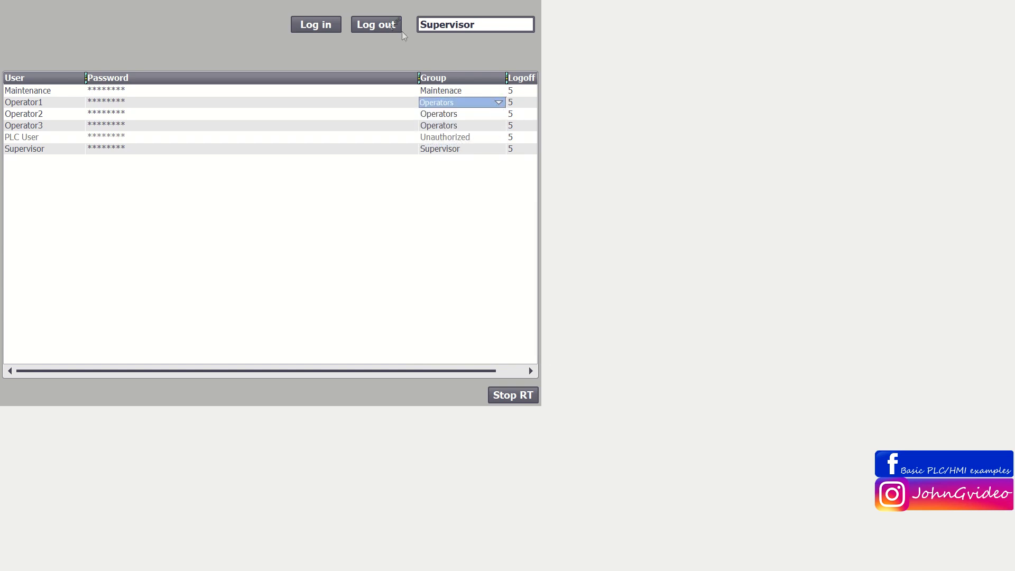
# - Log out Supervisor and log in as user Maintenance with its password
pyautogui.click(385, 24)
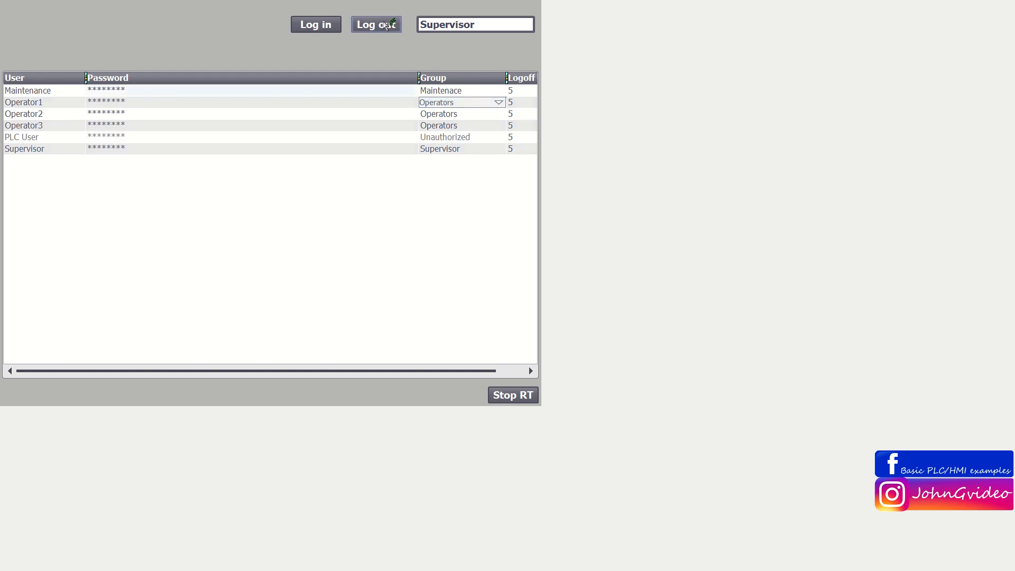
pyautogui.click(316, 26)
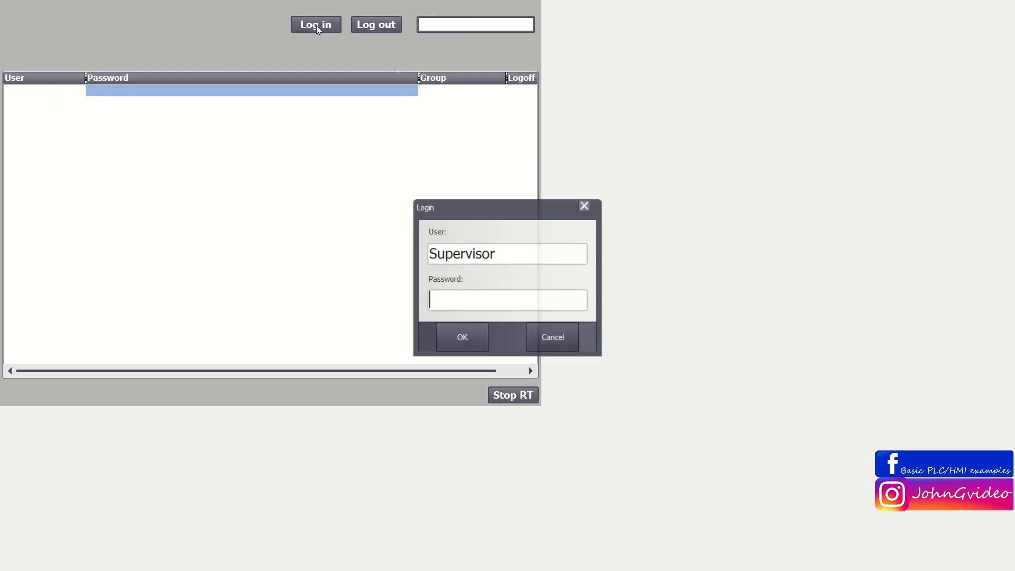
pyautogui.doubleClick(511, 254)
pyautogui.write('Maintenance')
pyautogui.click(444, 300)
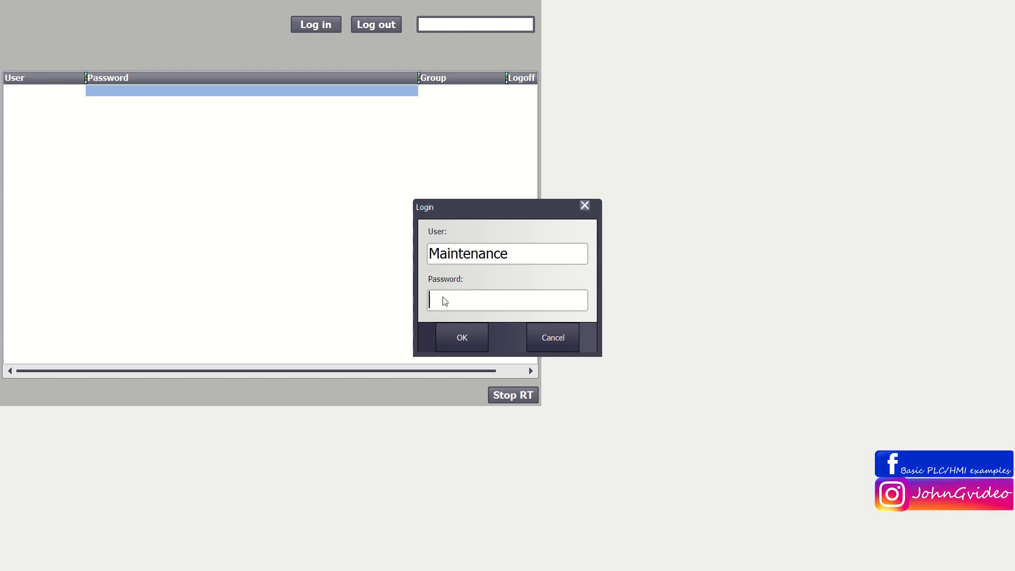
pyautogui.click(465, 338)
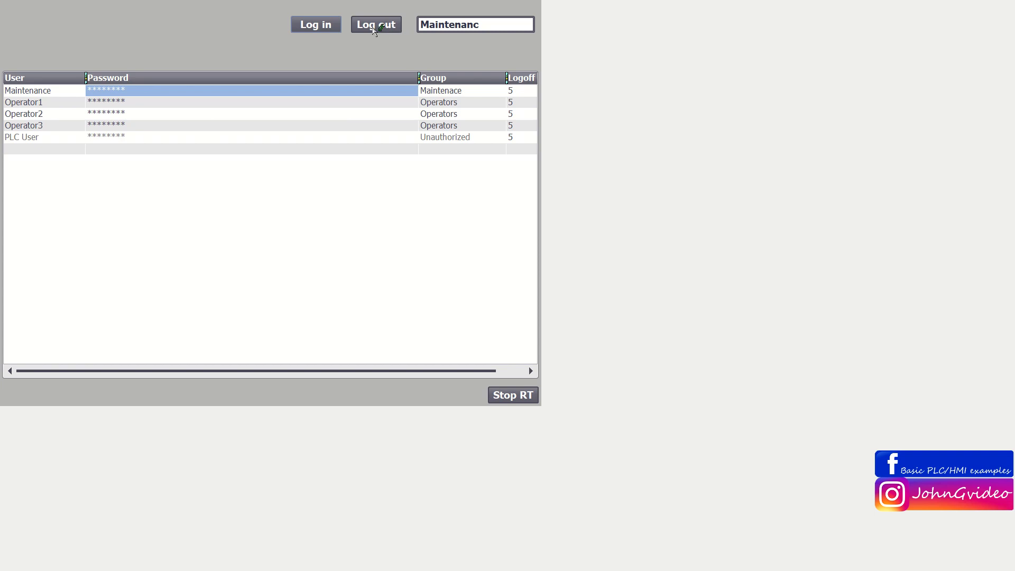
# - Try Operator1's password and group cells, keeping group Operators, then log out Maintenance
pyautogui.click(371, 102)
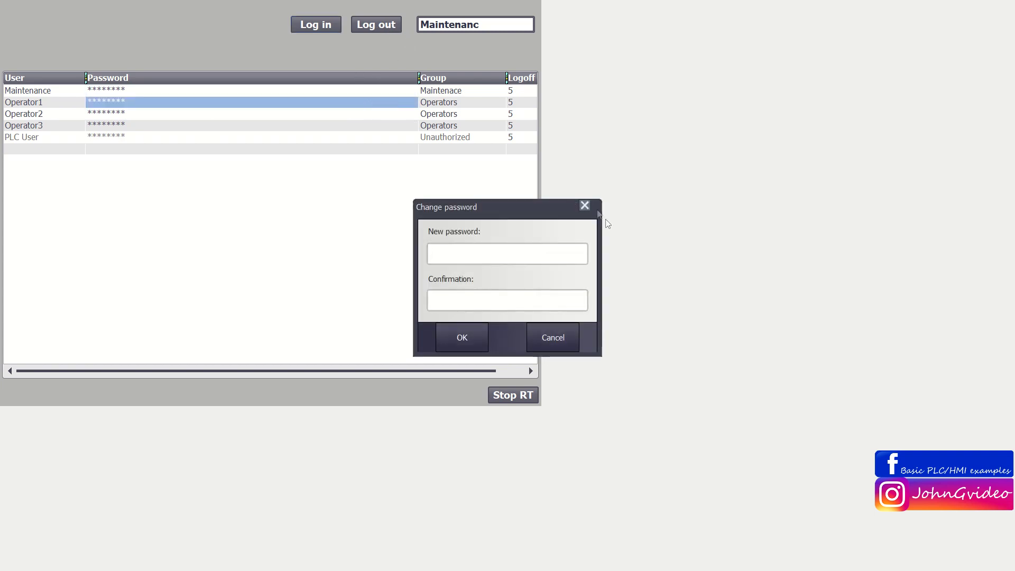
pyautogui.click(584, 206)
pyautogui.click(478, 102)
pyautogui.click(498, 102)
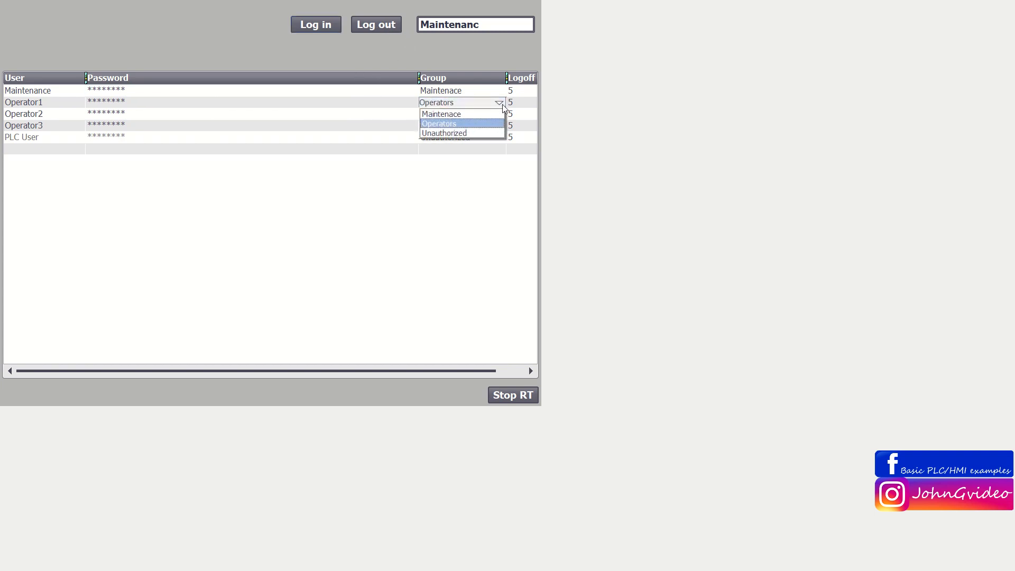
pyautogui.click(500, 104)
pyautogui.click(385, 25)
# - Log in as Operator1 with its password, retrying after the first attempt fails
pyautogui.click(328, 27)
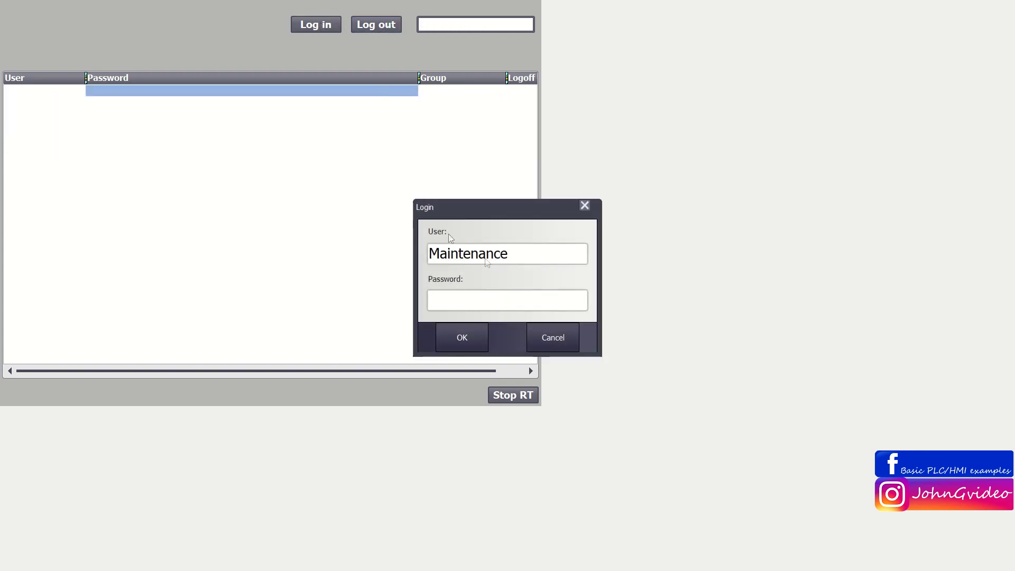
pyautogui.doubleClick(519, 256)
pyautogui.write('Ope')
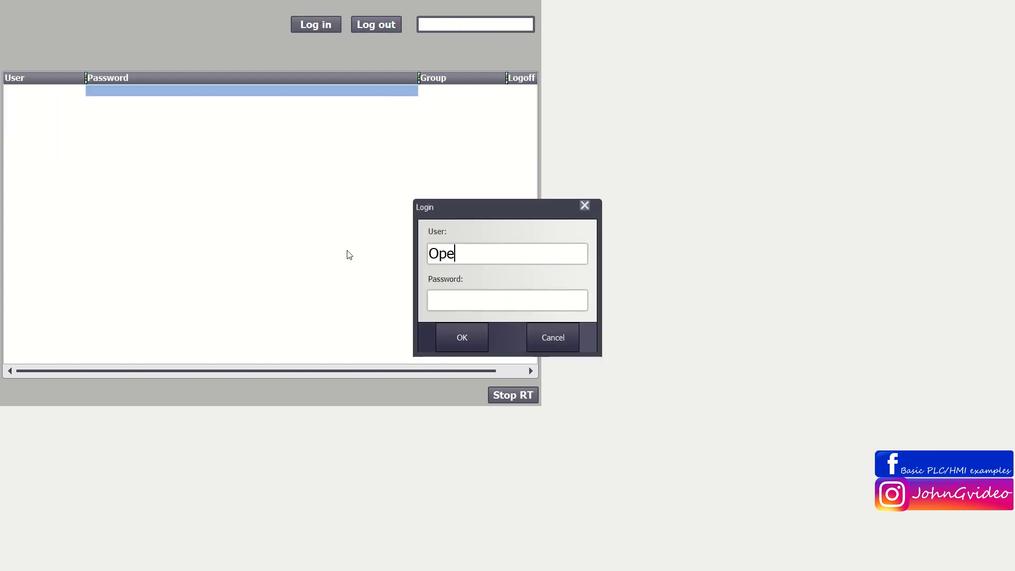
pyautogui.write('rator')
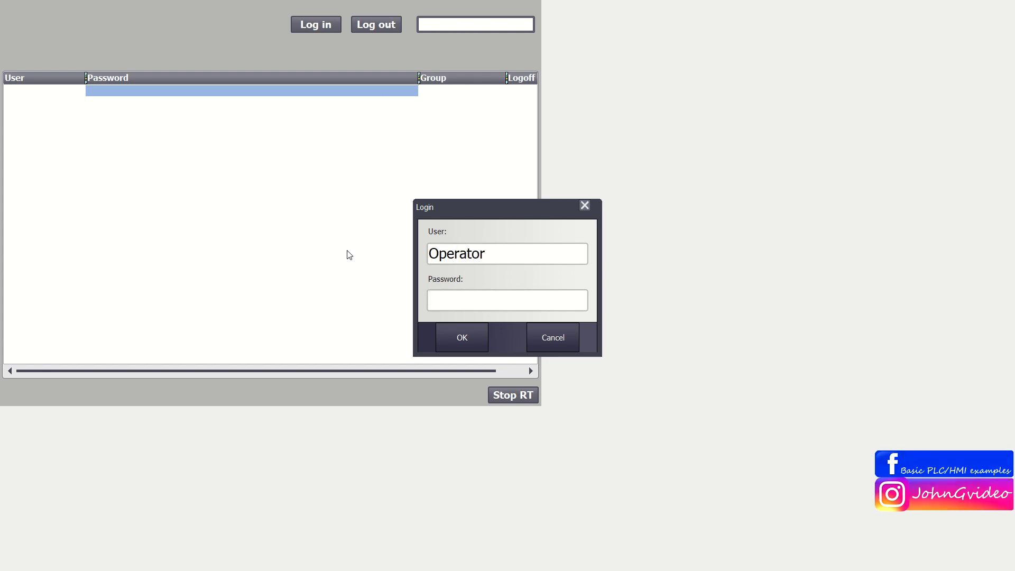
pyautogui.write('********')
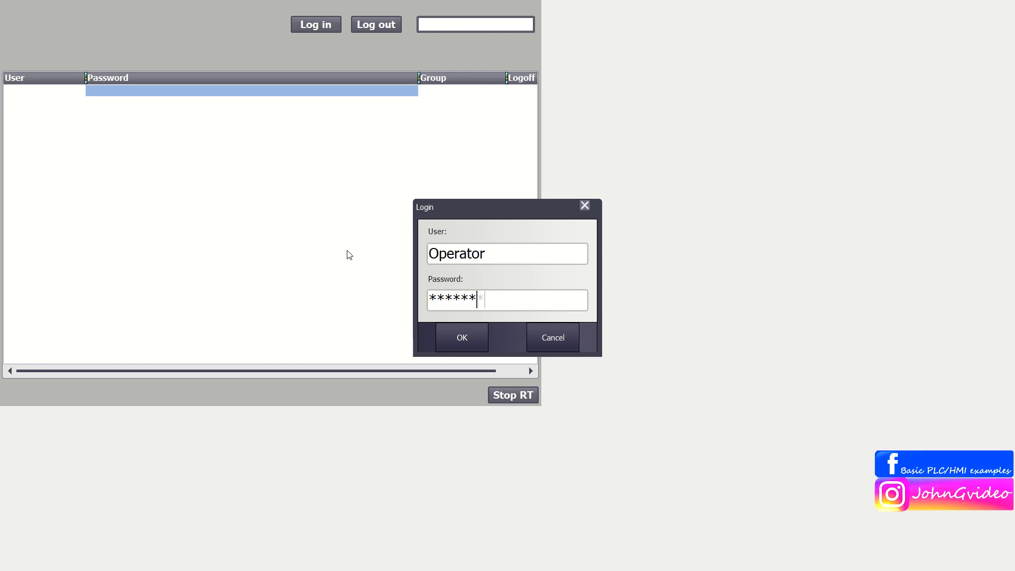
pyautogui.click(502, 257)
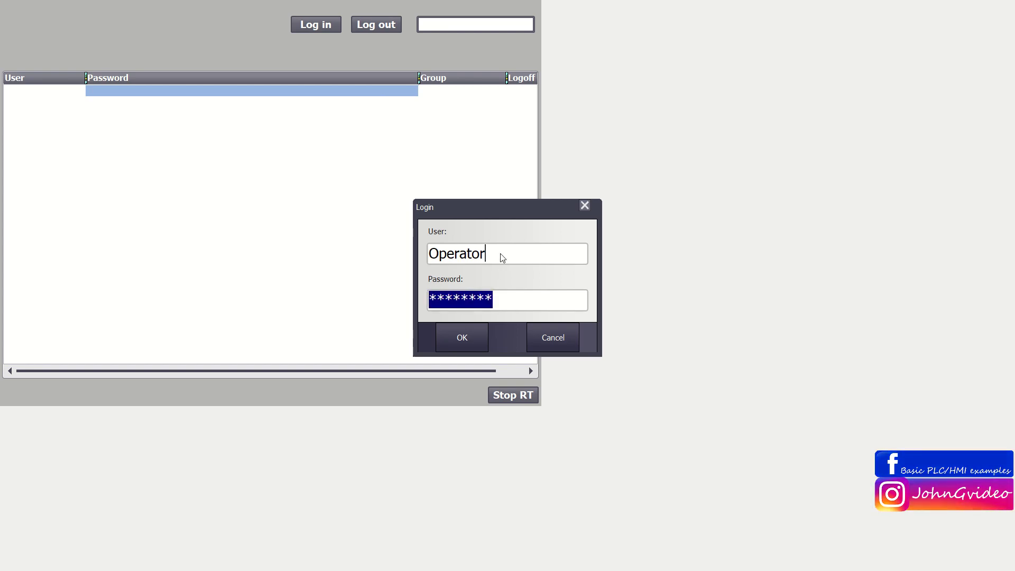
pyautogui.write('1')
pyautogui.press('Tab')
pyautogui.click(525, 301)
pyautogui.doubleClick(525, 301)
pyautogui.click(475, 343)
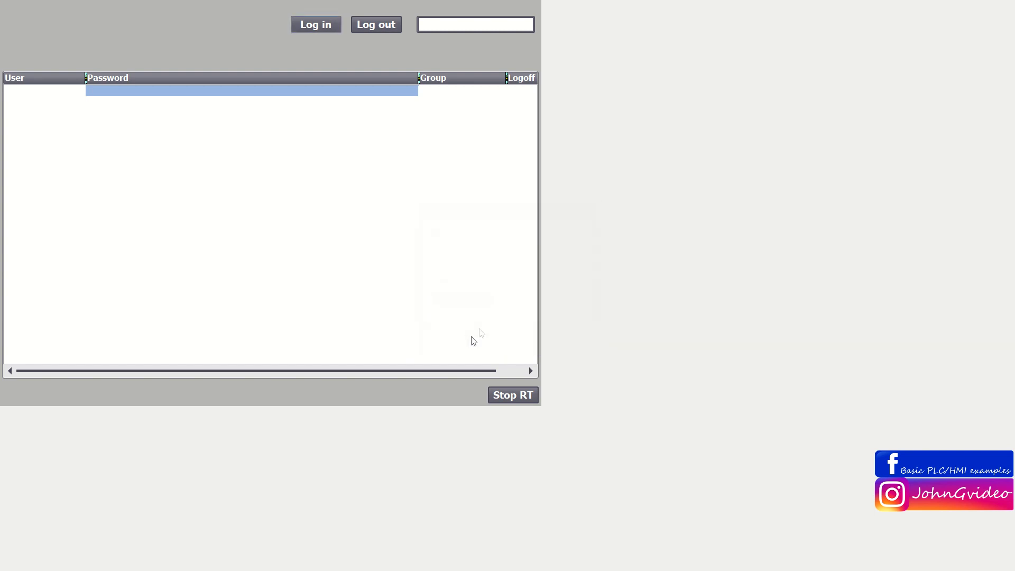
pyautogui.click(315, 25)
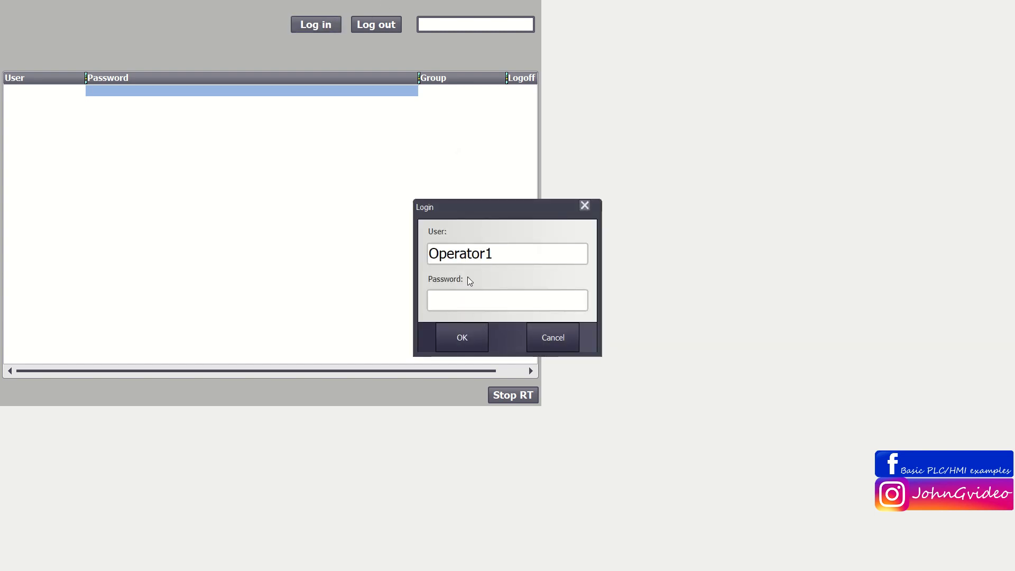
pyautogui.write('********')
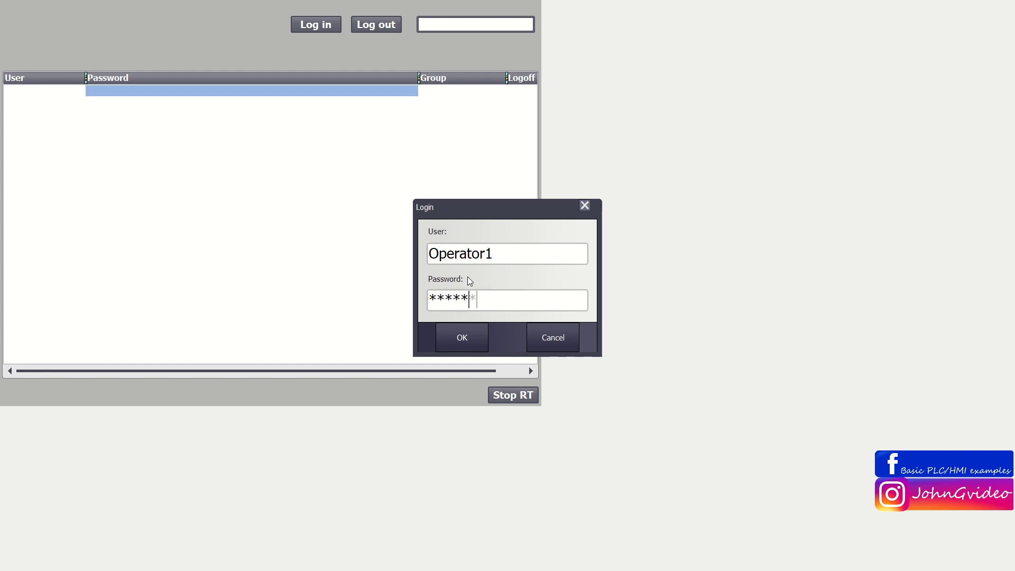
pyautogui.click(465, 338)
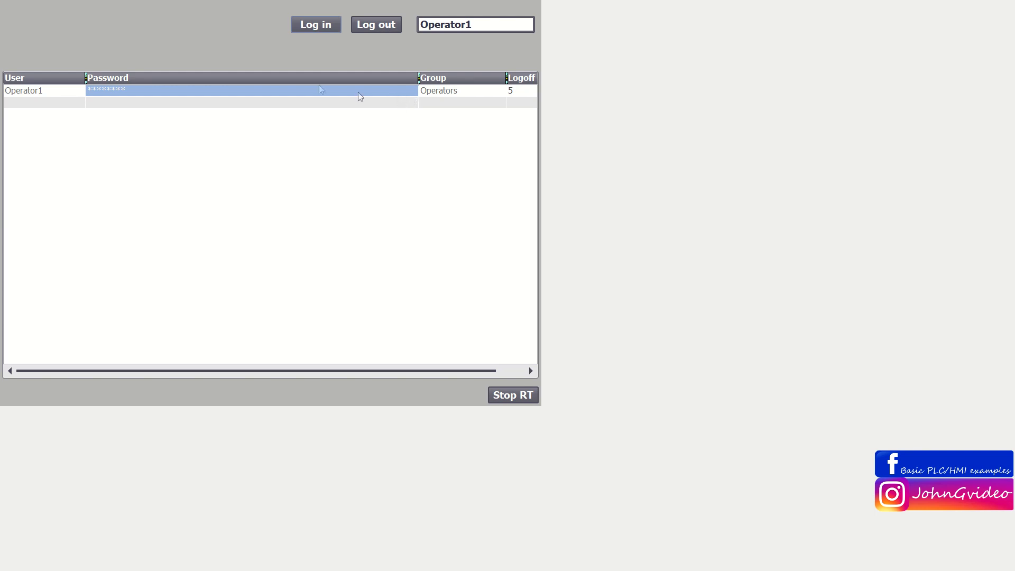
# - Try changing Operator1's own password and group, then stop the runtime
pyautogui.click(325, 93)
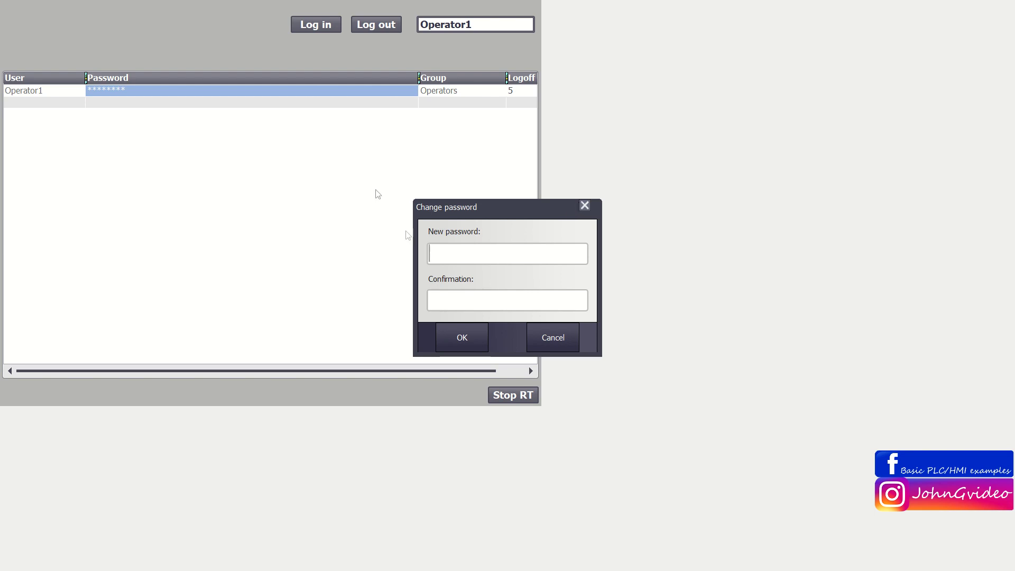
pyautogui.click(584, 205)
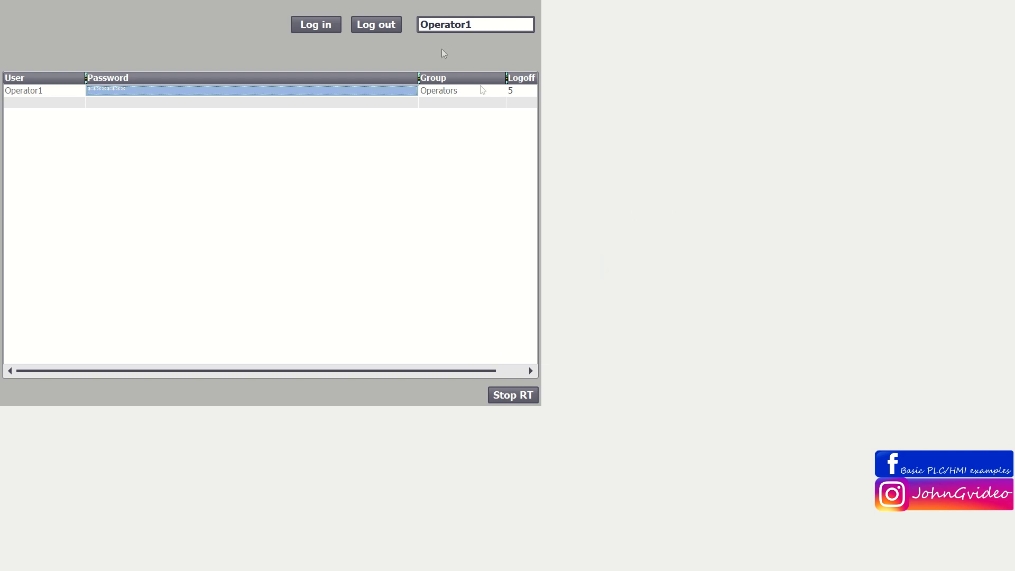
pyautogui.click(486, 91)
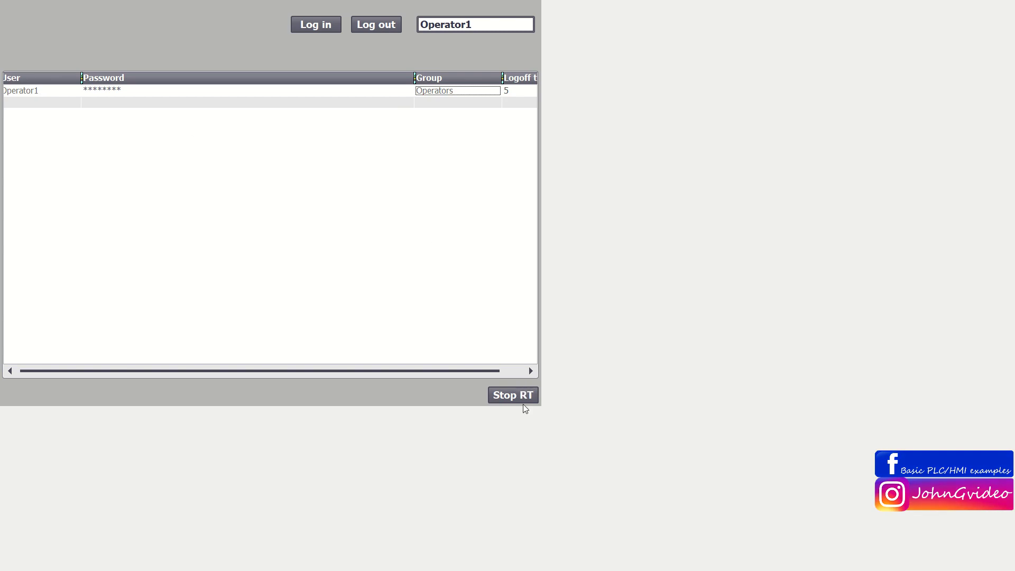
pyautogui.click(528, 390)
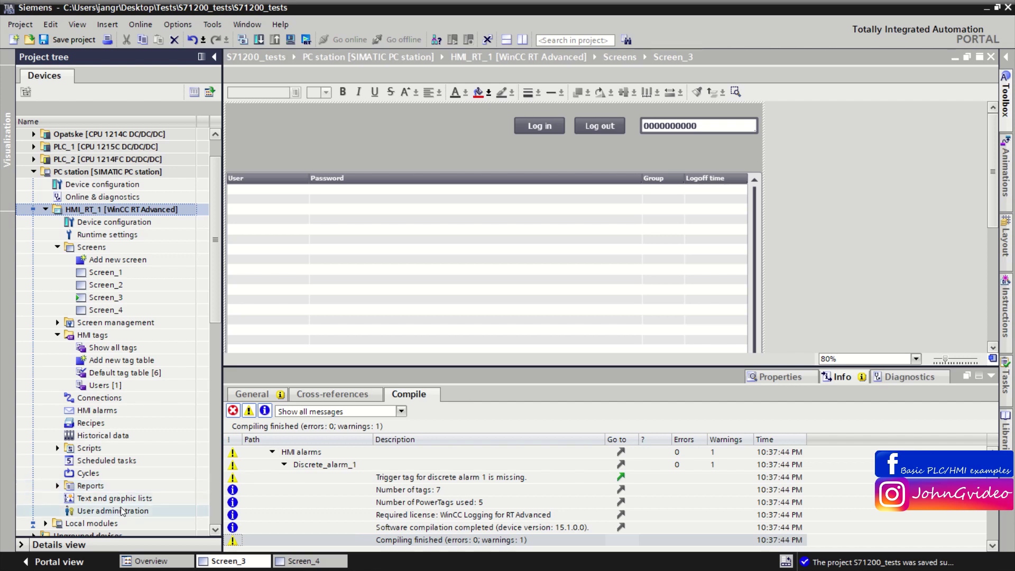
# - Open User administration, hide the Inspector window, check Operator1's group, and view User groups
pyautogui.doubleClick(106, 510)
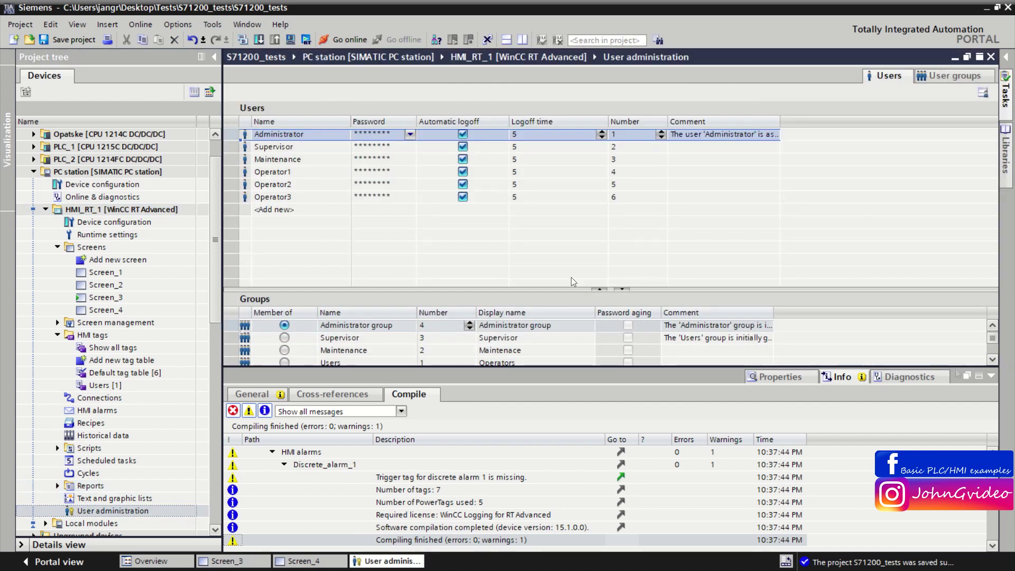
pyautogui.click(990, 375)
pyautogui.click(276, 172)
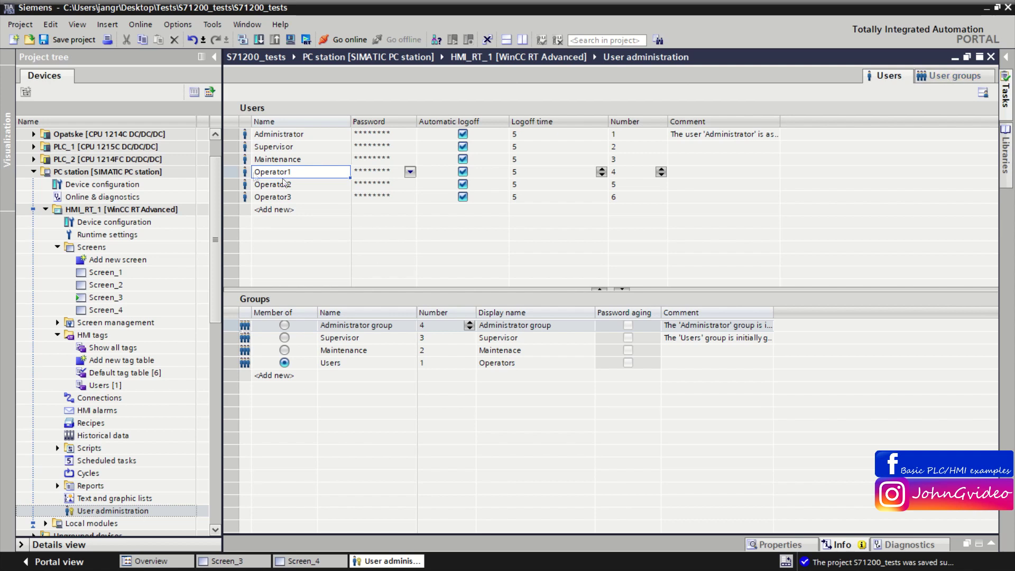
pyautogui.click(938, 77)
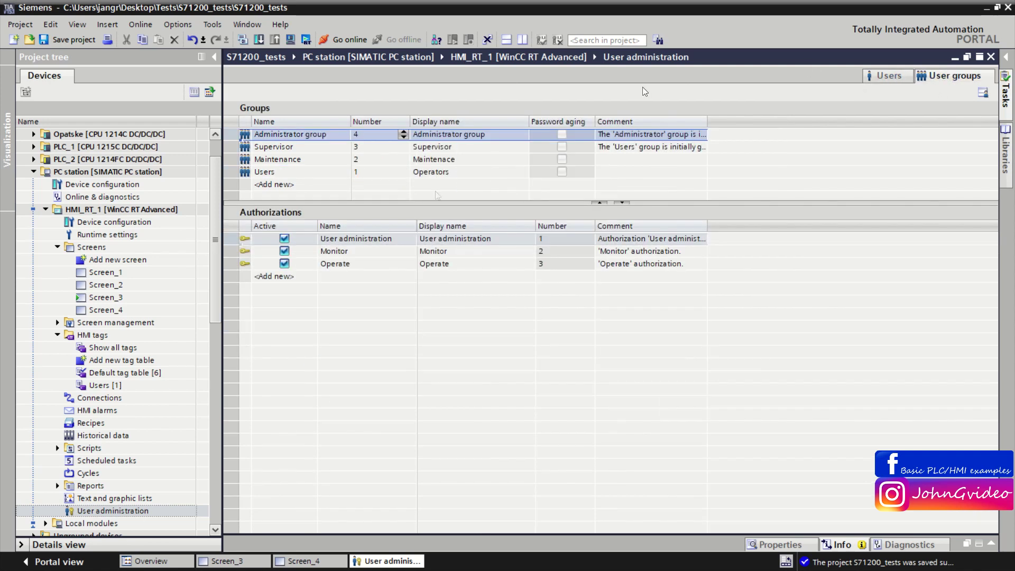
# - Confirm the Users group holds only Operate, comparing with Maintenance, then close user administration
pyautogui.click(263, 174)
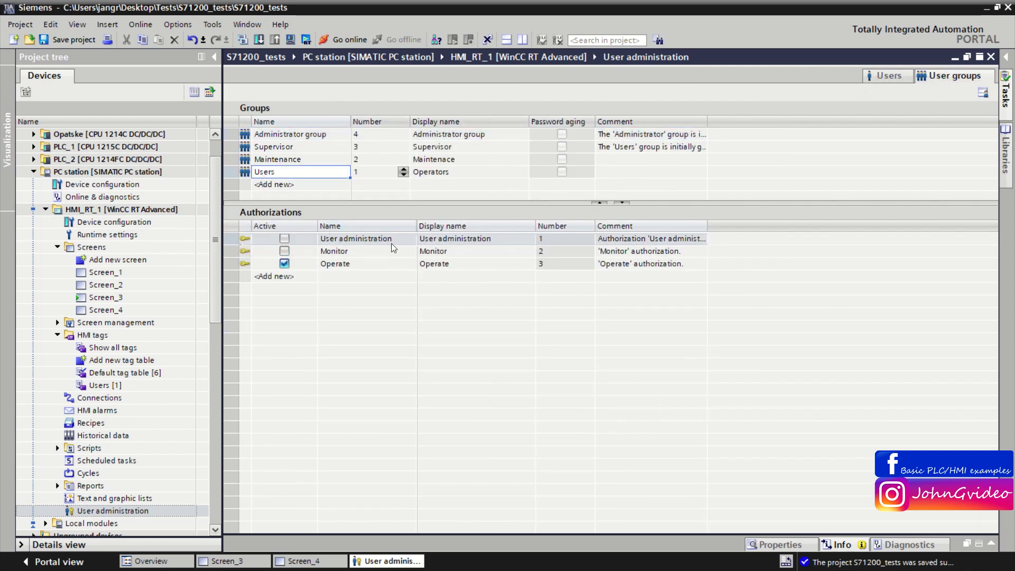
pyautogui.click(310, 158)
pyautogui.click(296, 171)
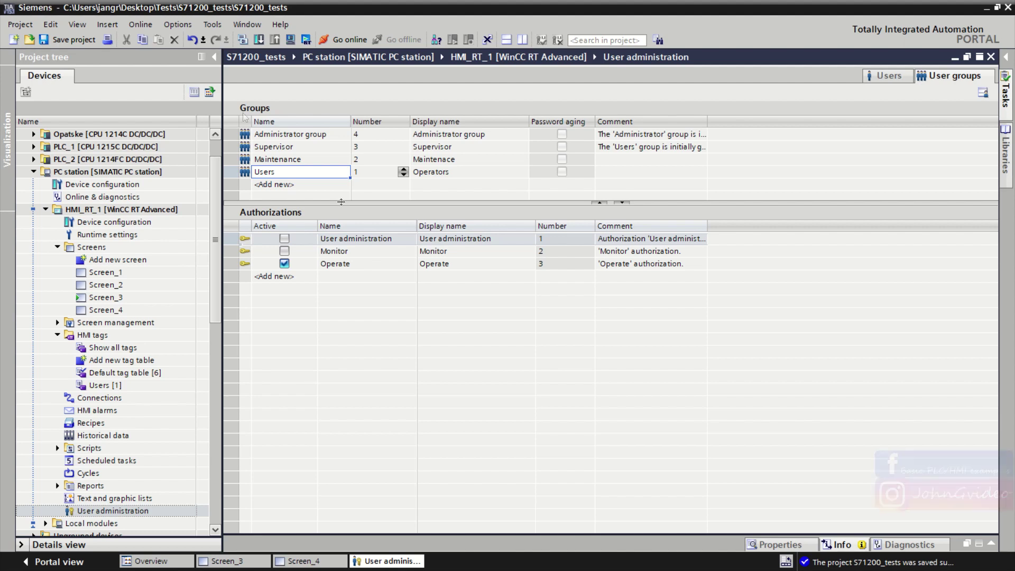
pyautogui.click(991, 56)
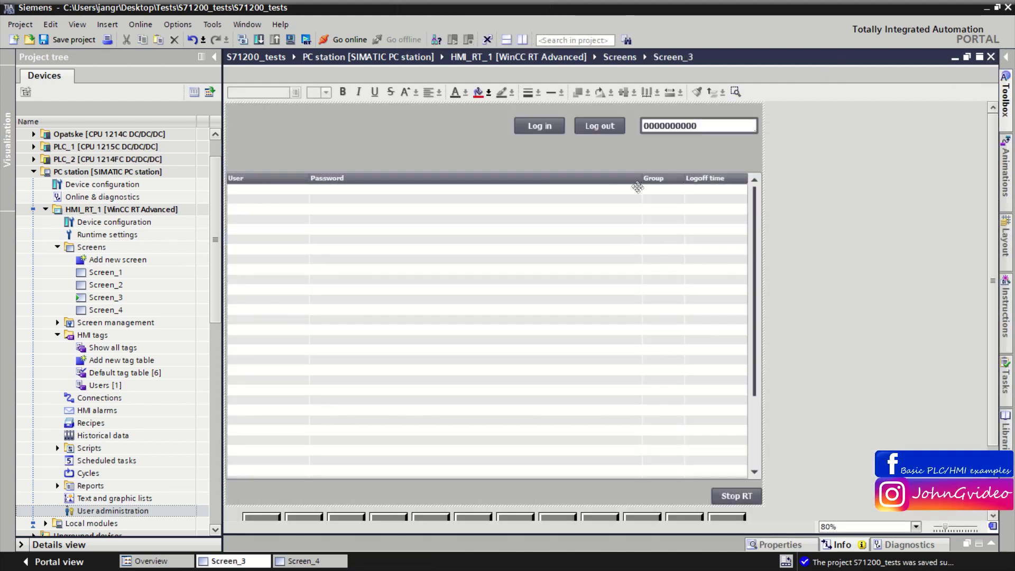